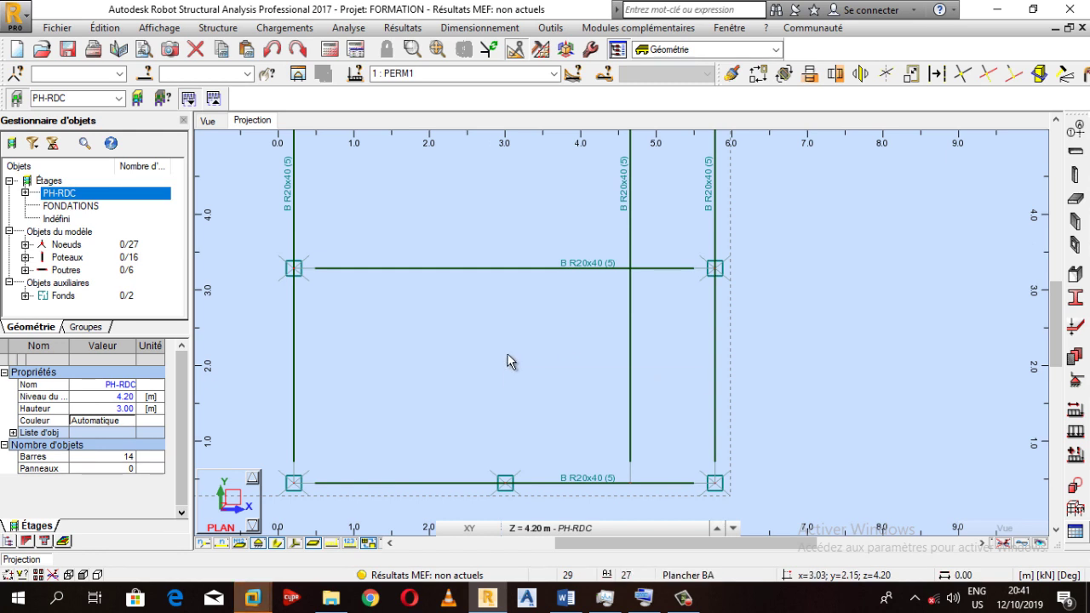
# Open the floor panel definition for the PH-RDC storey.
pyautogui.scroll(-2, 484, 342)
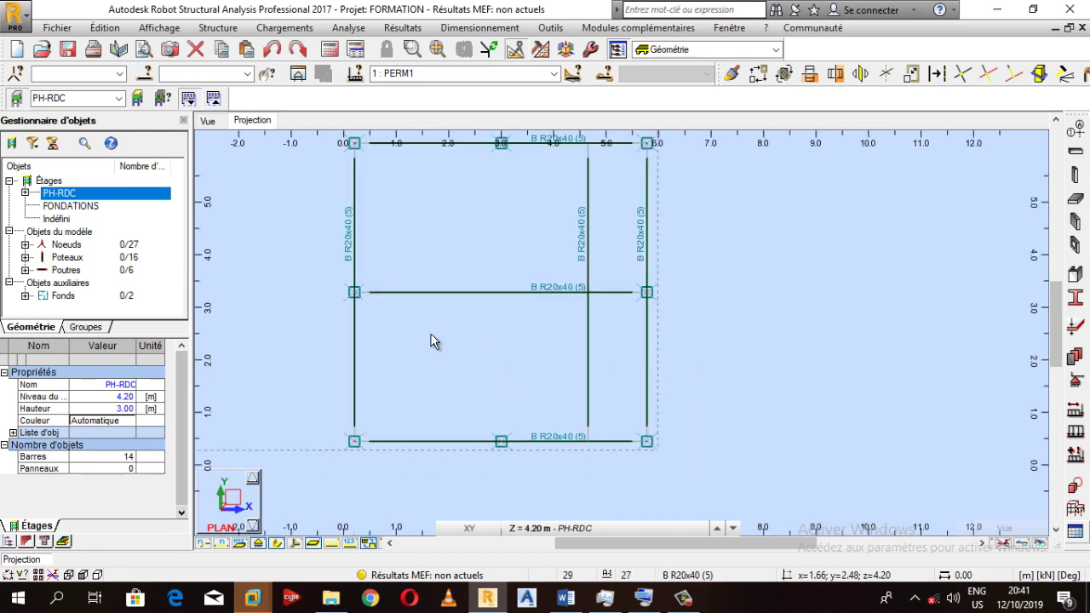
pyautogui.scroll(-1, 433, 341)
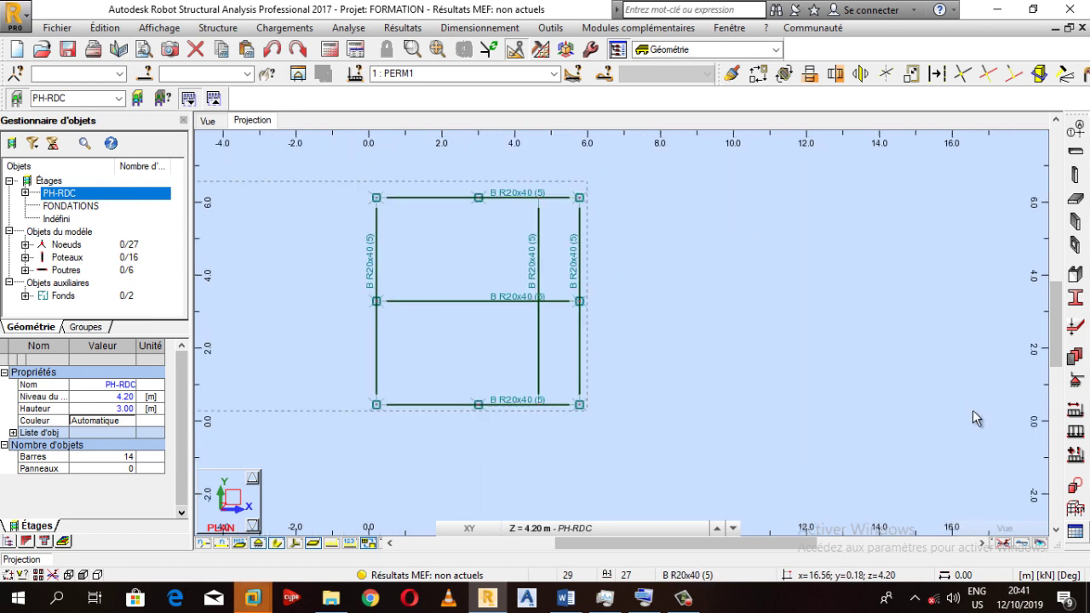
pyautogui.click(1076, 199)
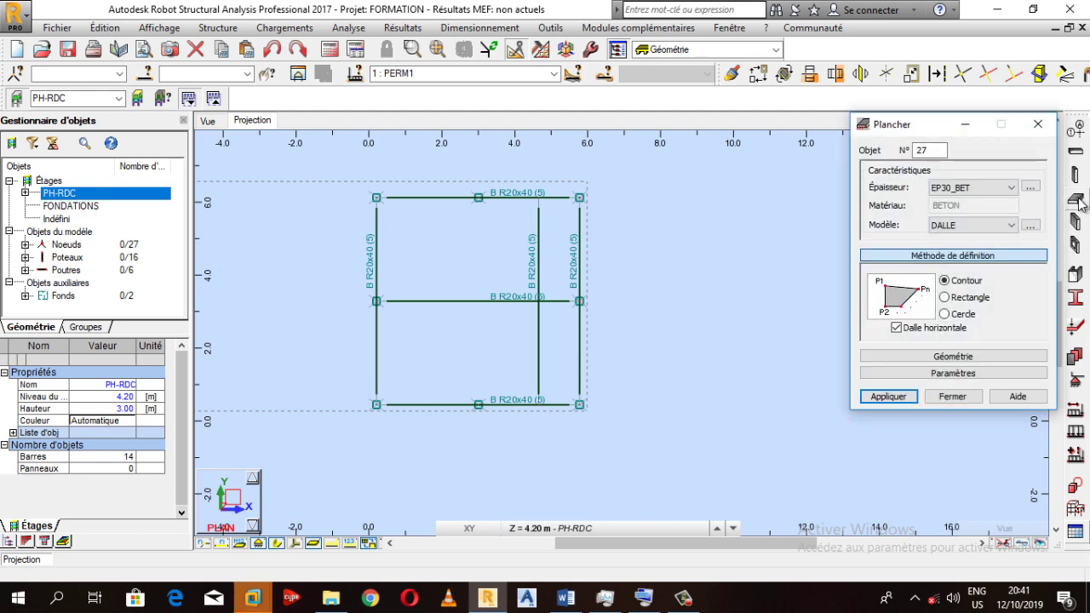
pyautogui.click(1038, 128)
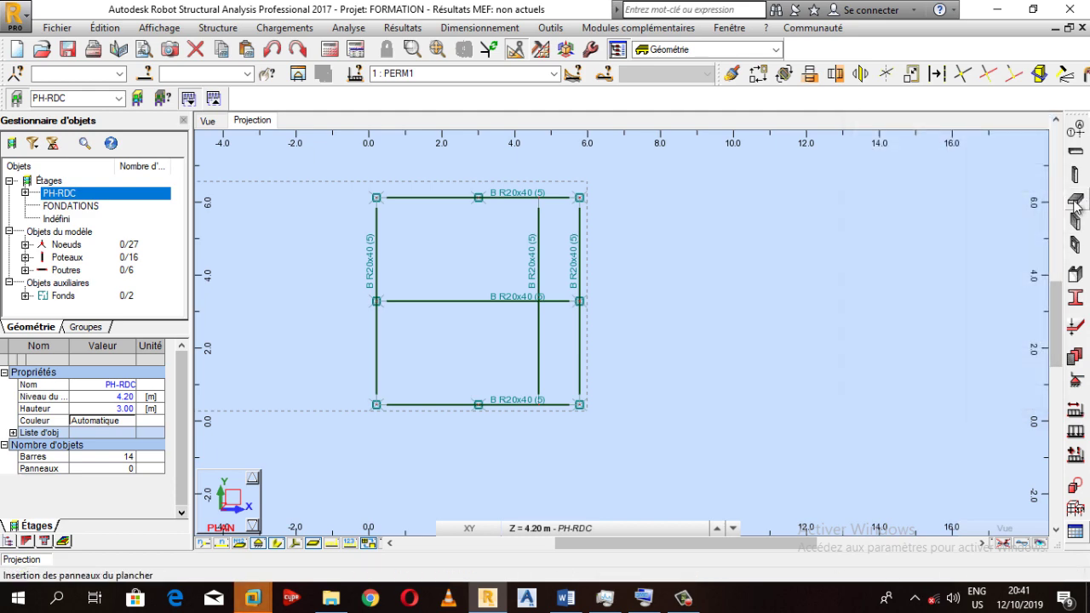
pyautogui.click(1076, 202)
pyautogui.click(1030, 226)
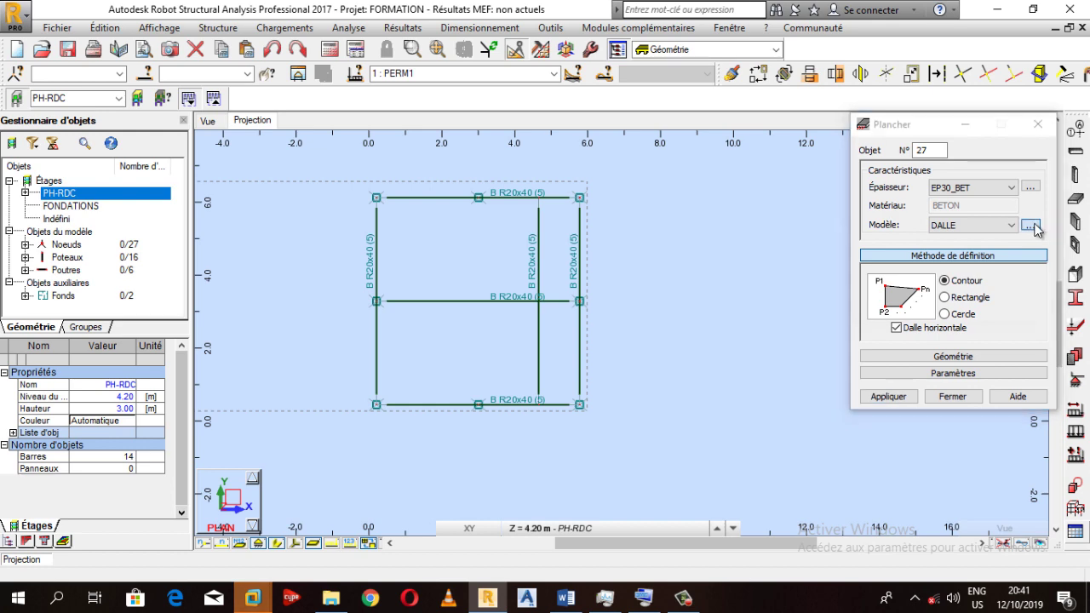
pyautogui.moveTo(917, 218); pyautogui.dragTo(898, 206)
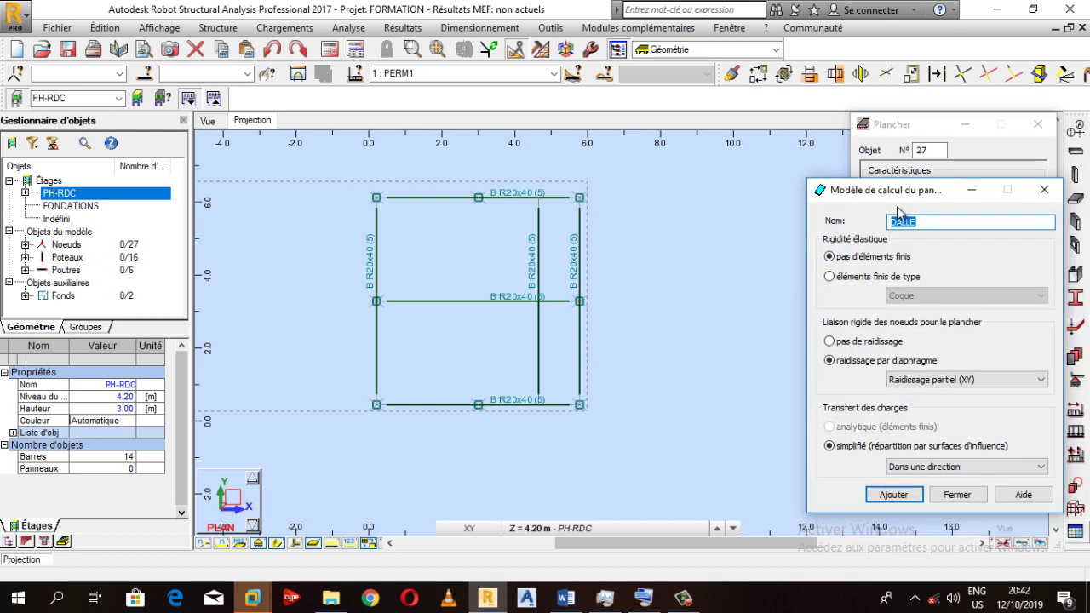
pyautogui.click(1044, 189)
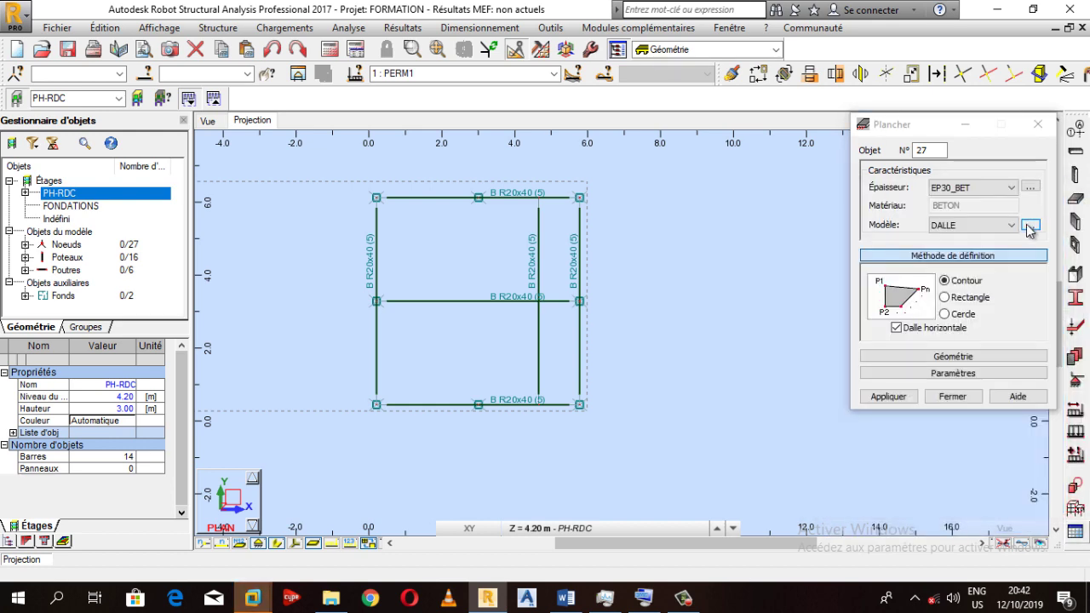
# Choose the Plancher - diaphragme rigide calculation model for the floor and set its simplified load transfer to Dans une direction.
pyautogui.click(989, 228)
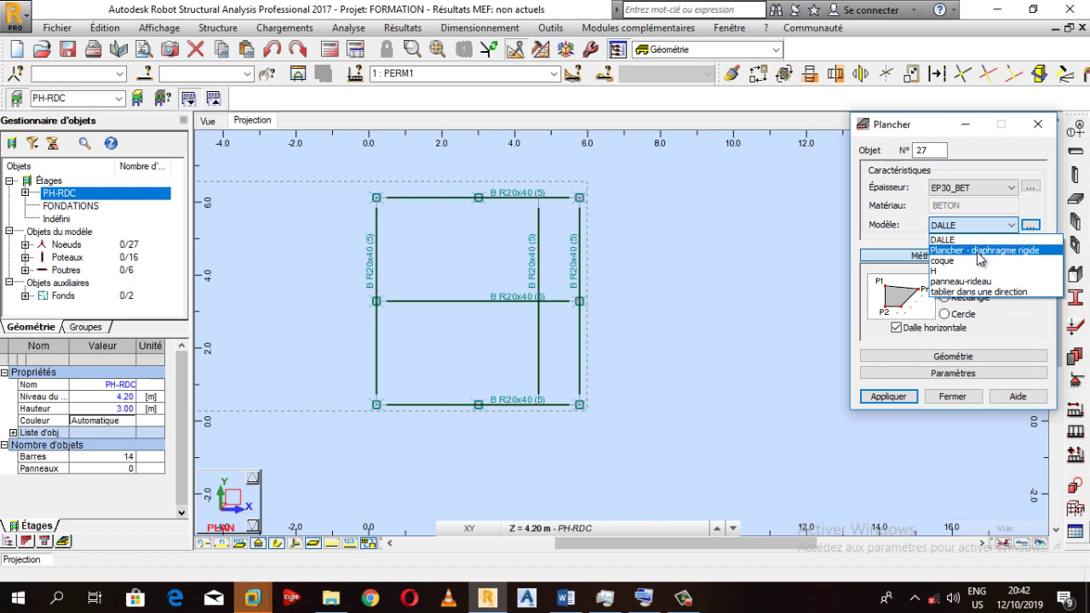
pyautogui.click(979, 251)
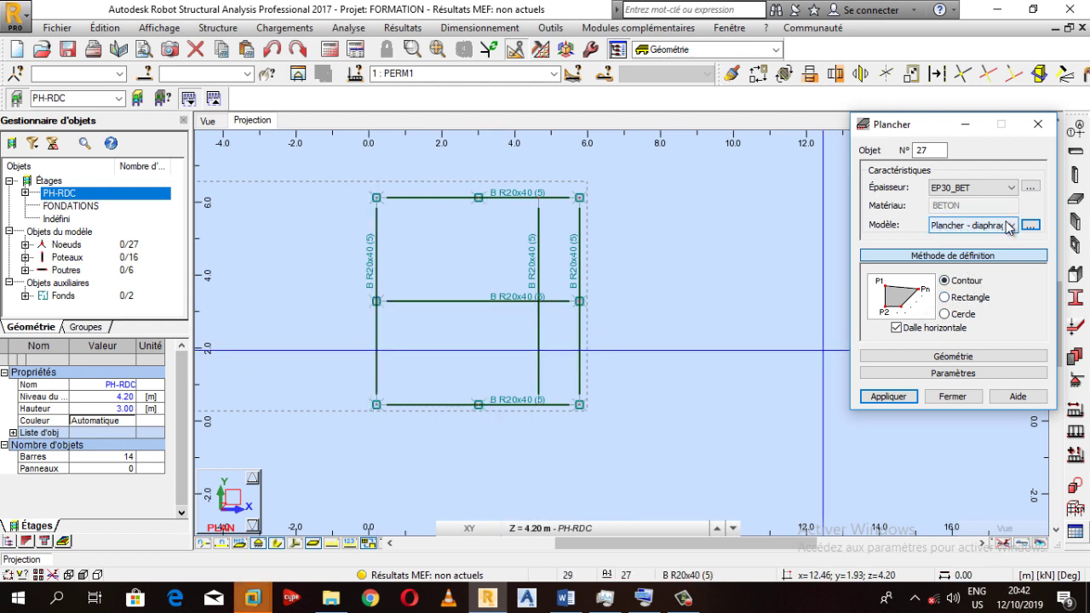
pyautogui.click(1009, 226)
pyautogui.click(1009, 226)
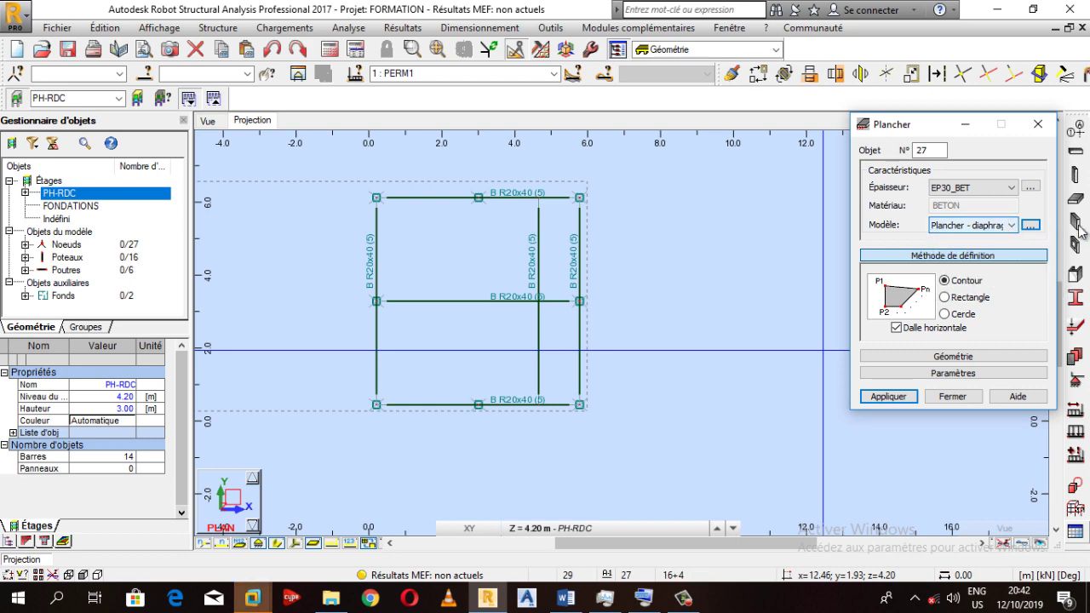
pyautogui.click(1030, 227)
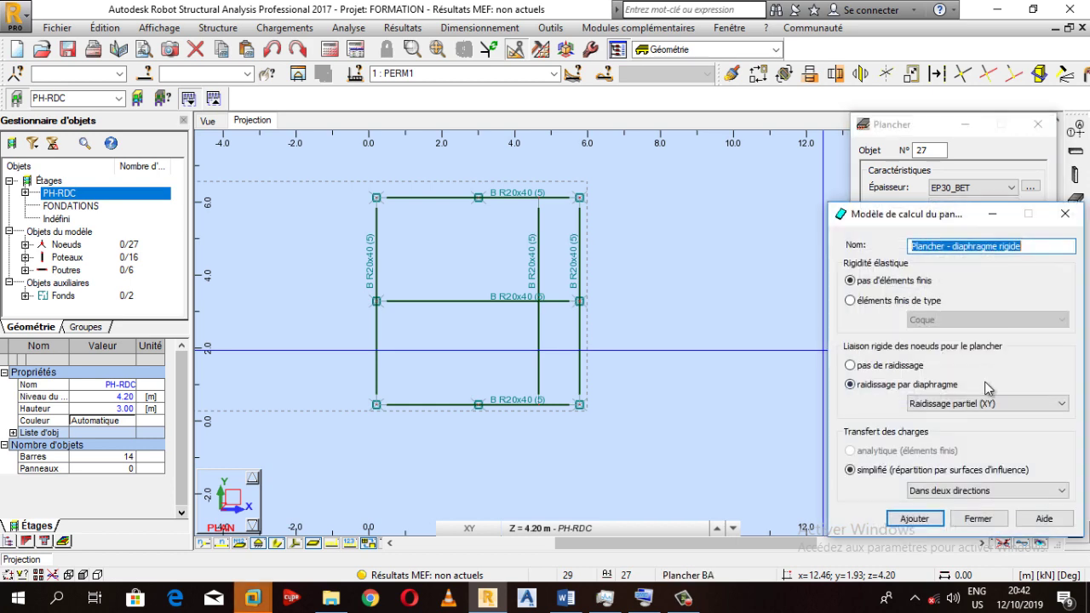
pyautogui.click(958, 492)
pyautogui.click(951, 516)
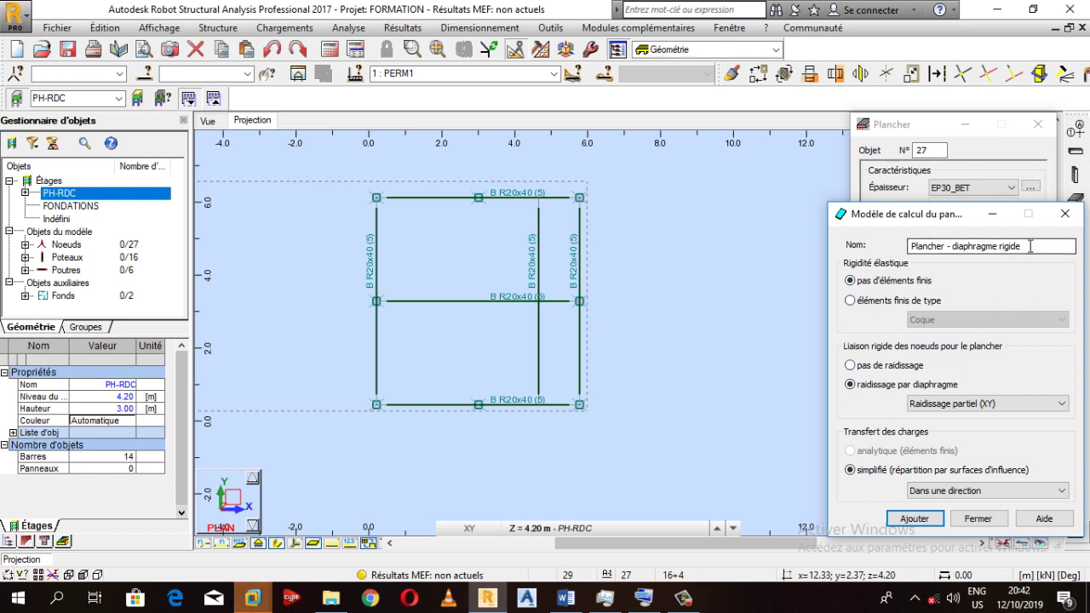
# Rename the one-direction calculation model as "corps creux" and add it as the floor's model.
pyautogui.moveTo(1030, 246); pyautogui.dragTo(847, 246)
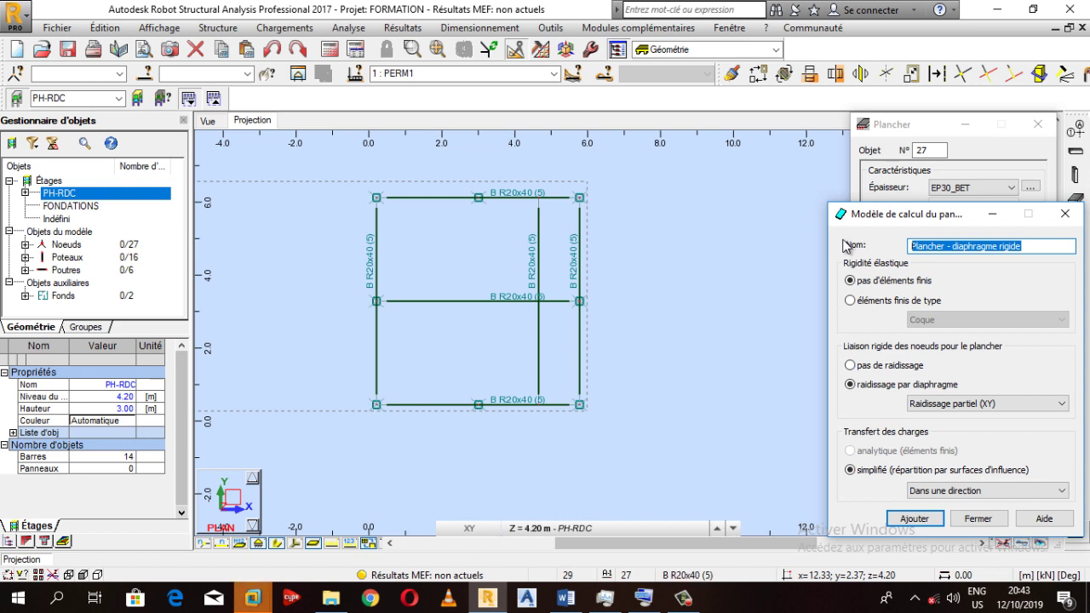
pyautogui.write('corp')
pyautogui.press('BackSpace')
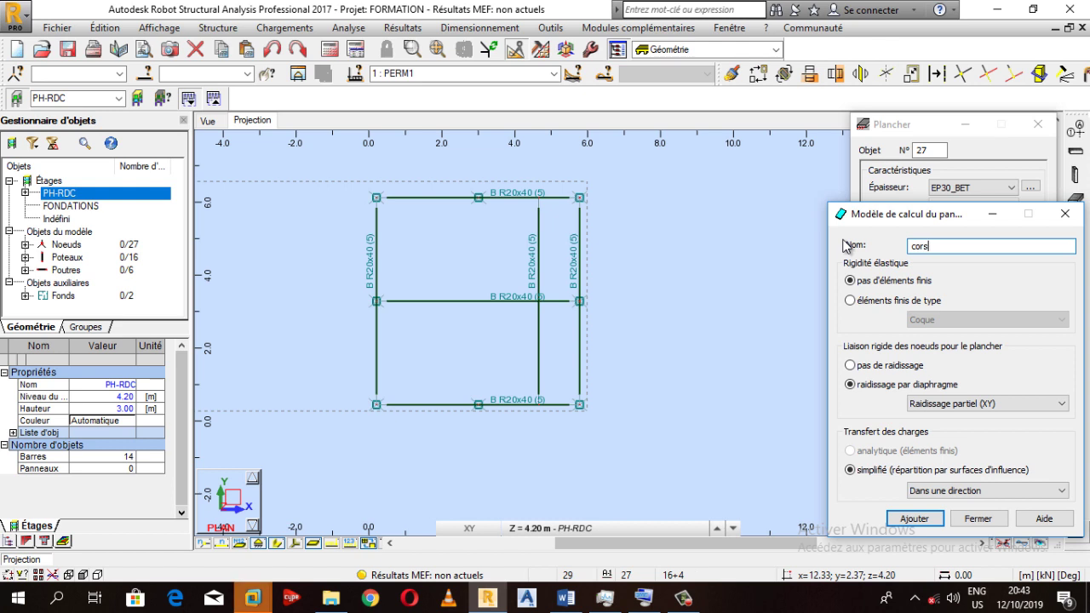
pyautogui.write('ps creux')
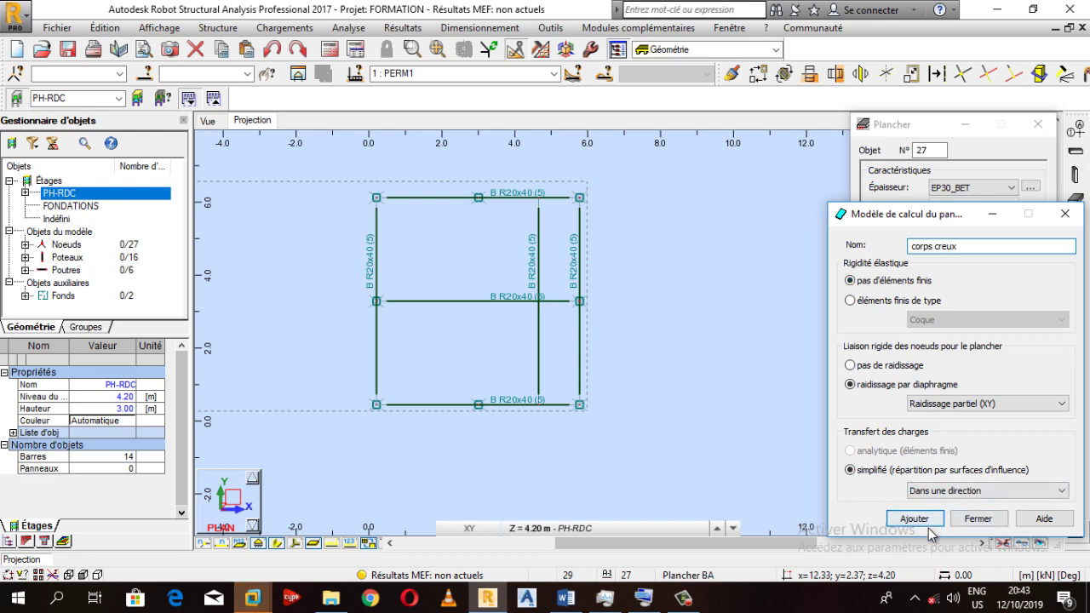
pyautogui.click(960, 521)
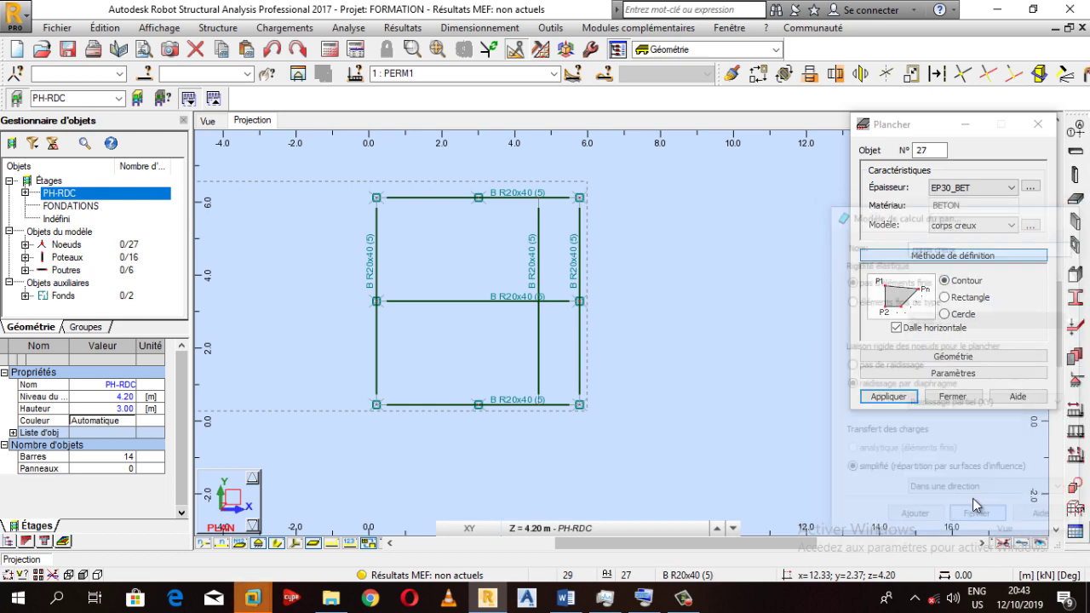
# Start a new orthotropic floor thickness and set its slab thickness h to 4 cm.
pyautogui.click(1011, 189)
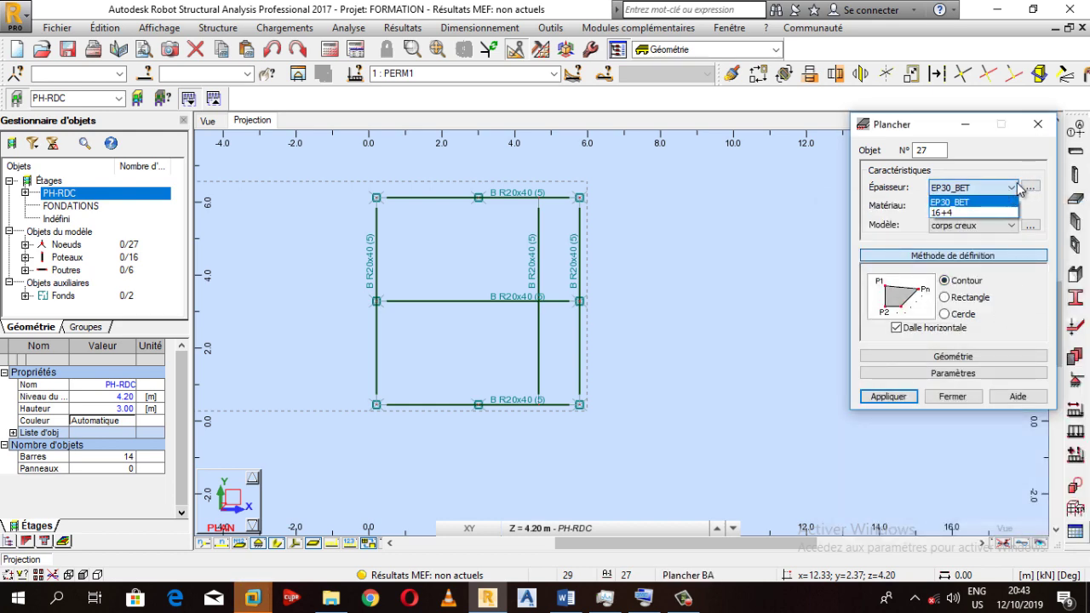
pyautogui.click(1030, 186)
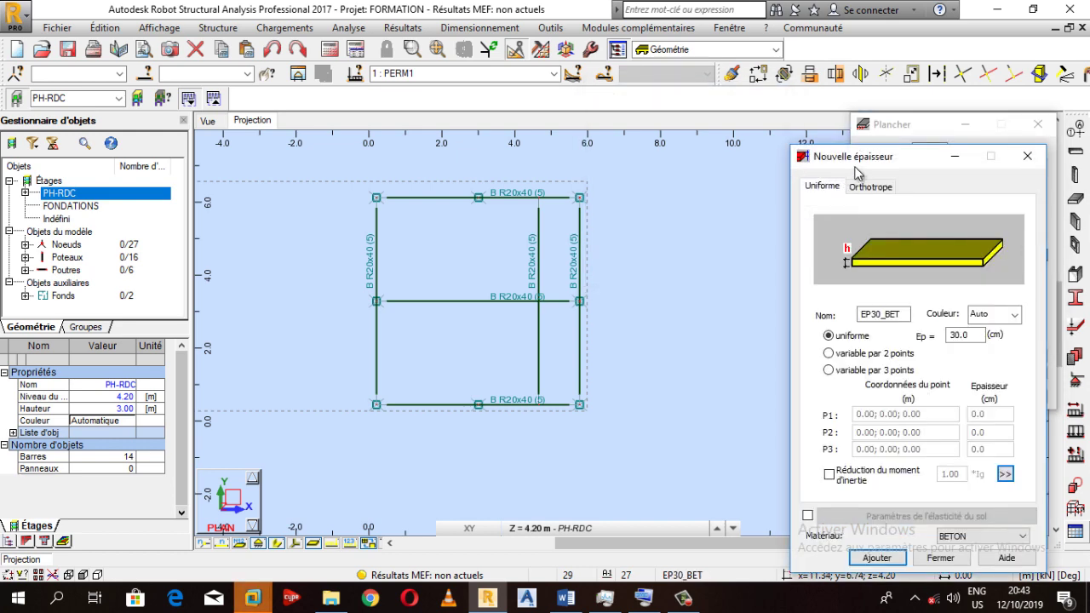
pyautogui.moveTo(871, 163); pyautogui.dragTo(778, 126)
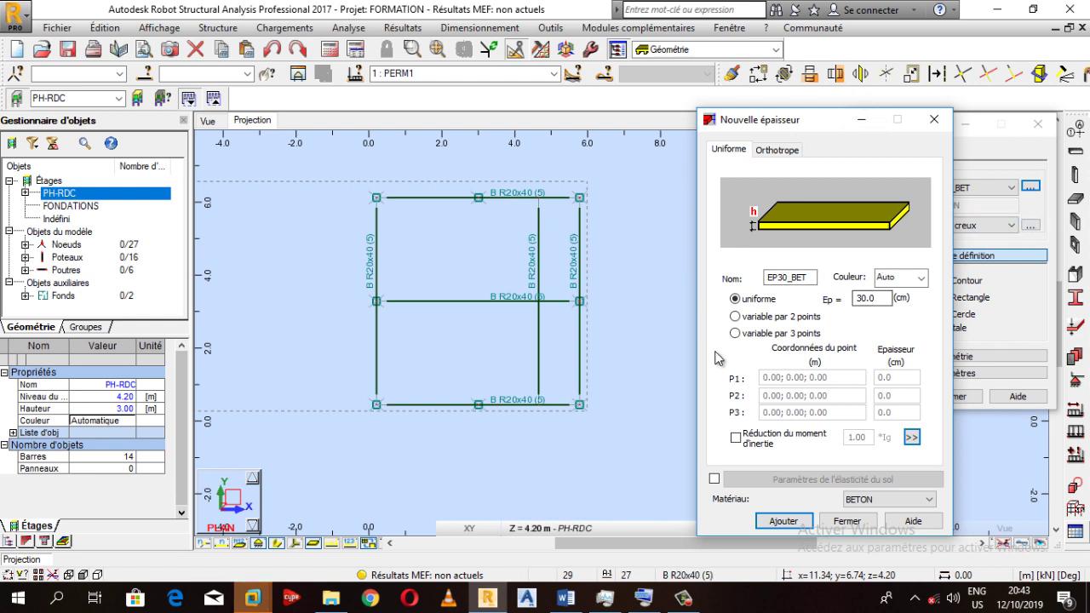
pyautogui.click(764, 152)
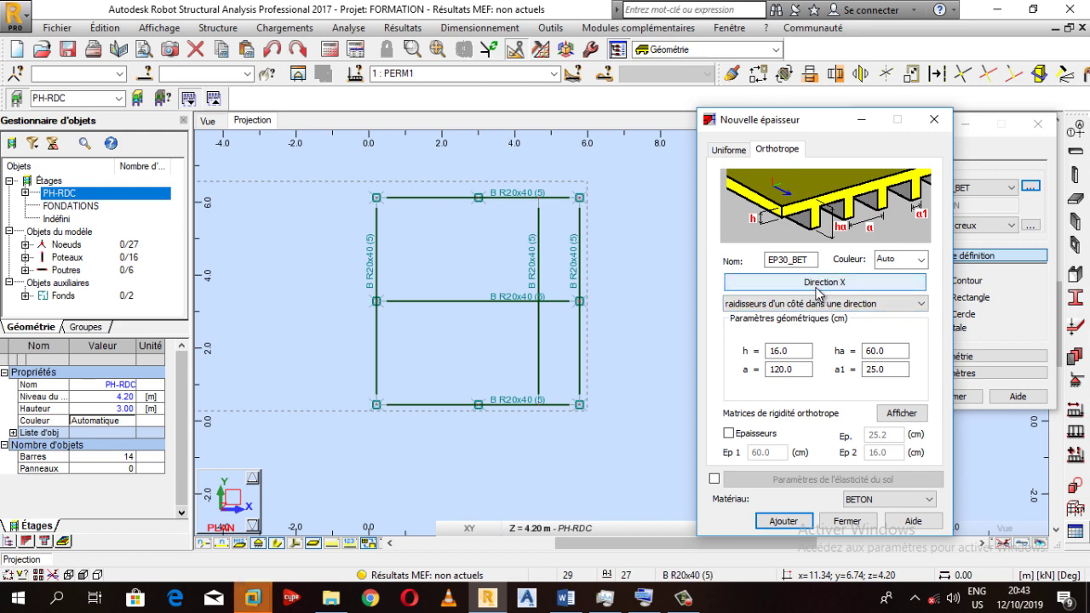
pyautogui.click(816, 282)
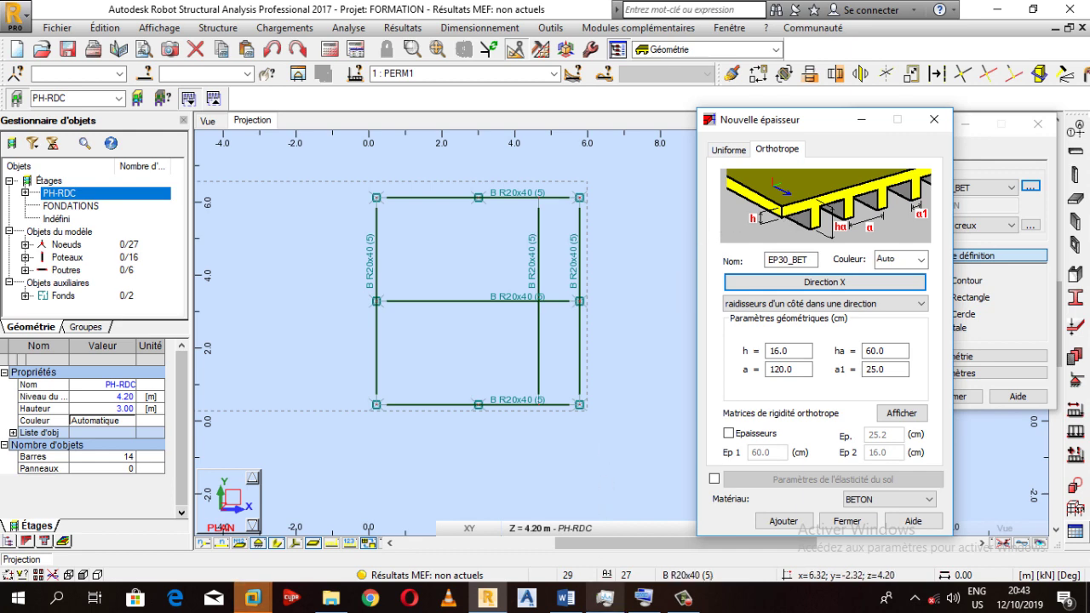
pyautogui.click(647, 598)
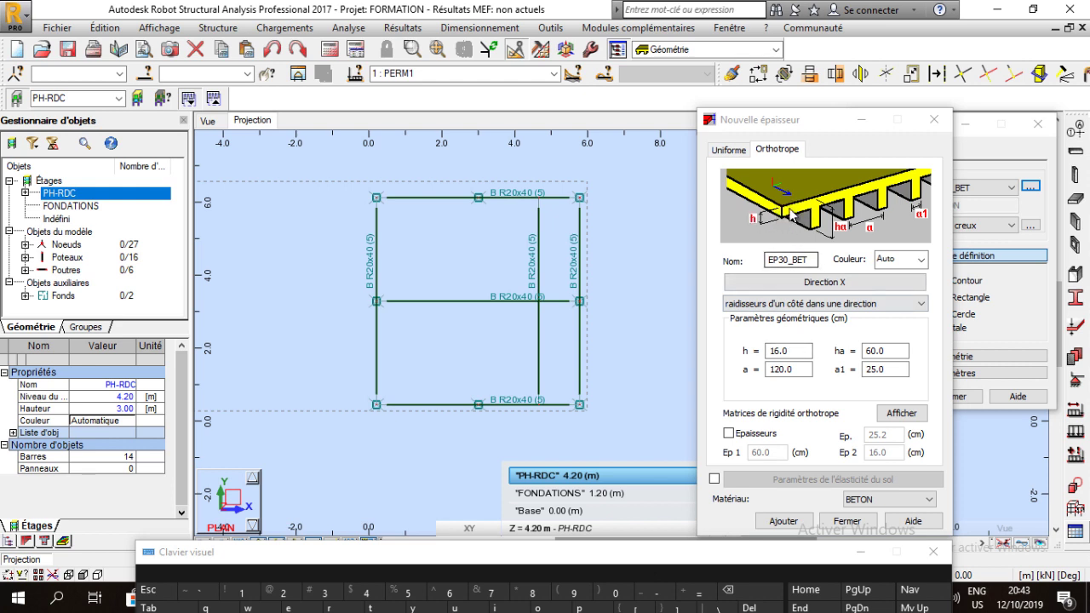
pyautogui.doubleClick(797, 351)
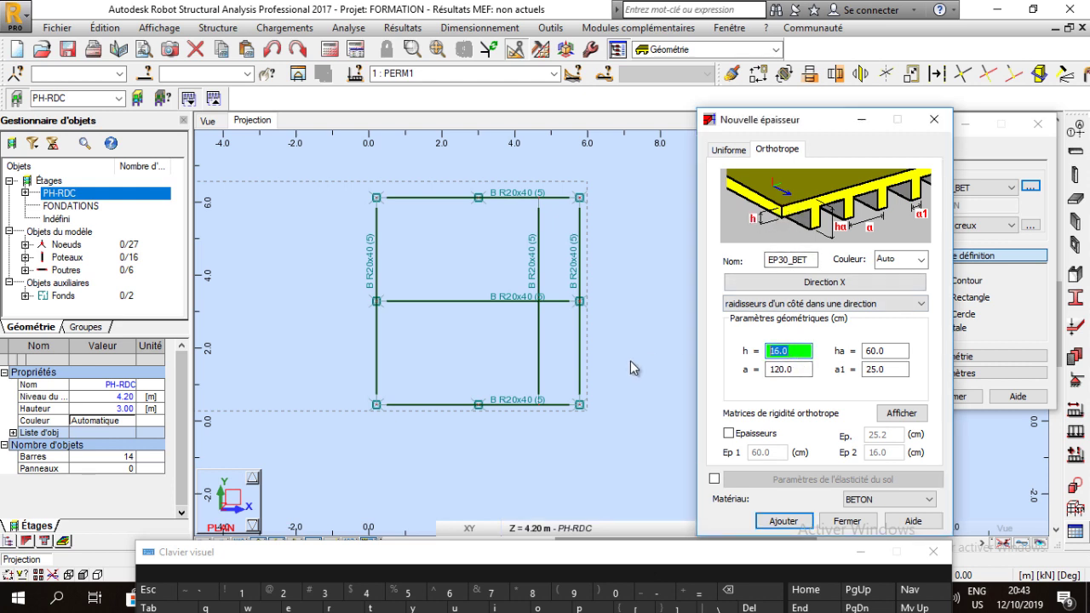
pyautogui.write('4')
# Set the ribbed slab's spacing a to 60 cm, height ha to 20 cm and rib width a1 to 12 cm.
pyautogui.click(798, 368)
pyautogui.doubleClick(798, 364)
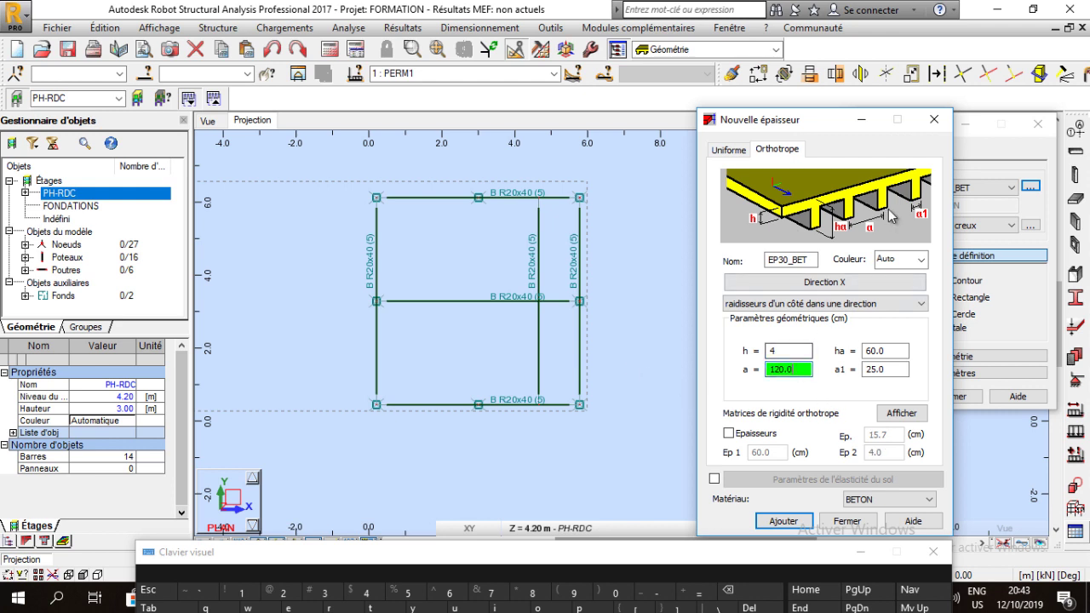
pyautogui.doubleClick(793, 369)
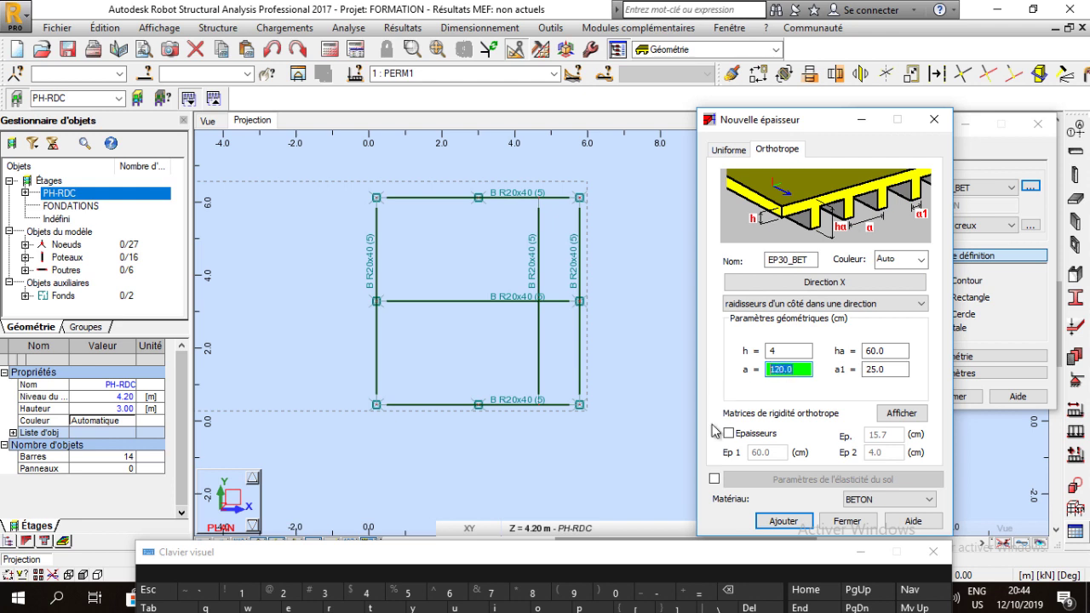
pyautogui.click(448, 591)
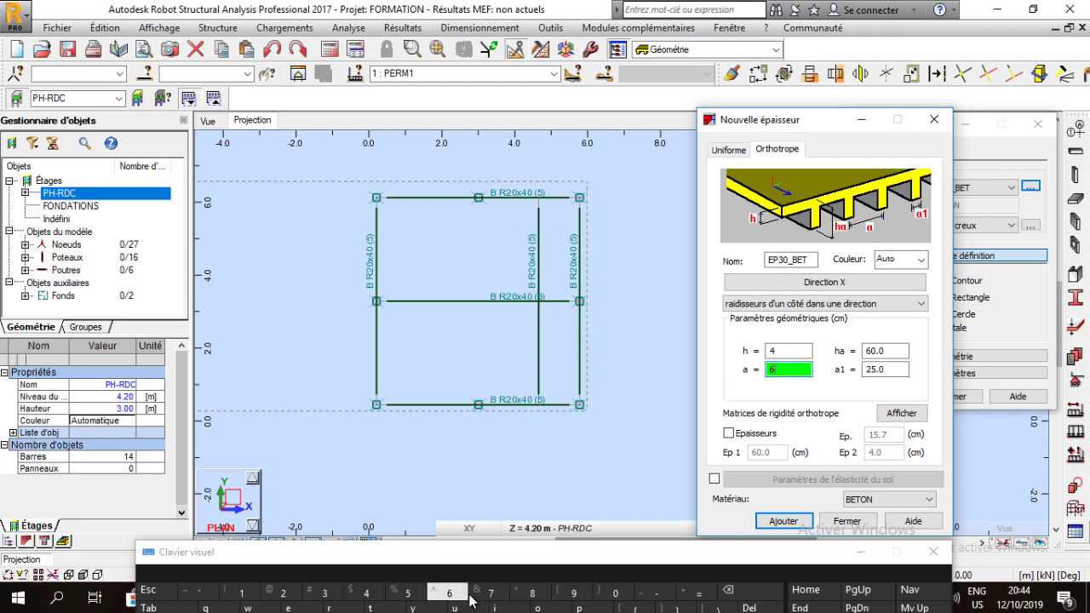
pyautogui.click(625, 598)
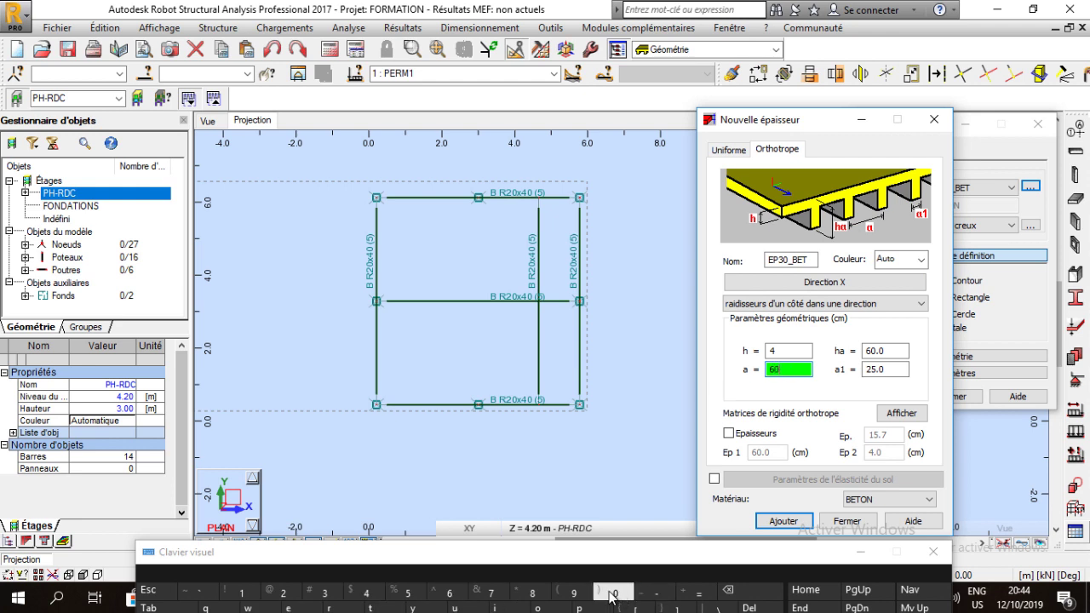
pyautogui.doubleClick(888, 348)
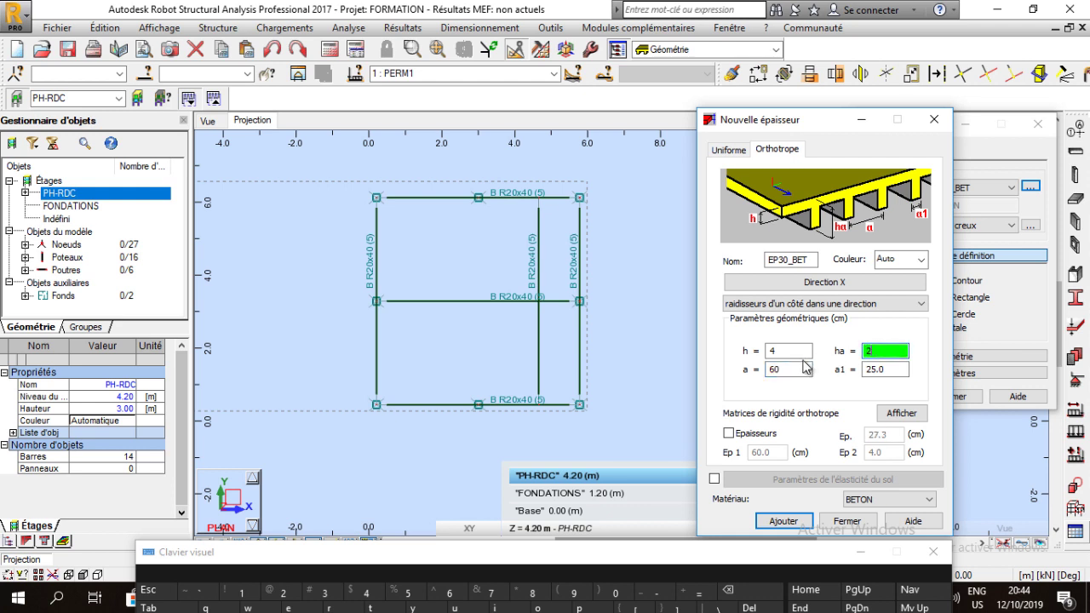
pyautogui.doubleClick(903, 368)
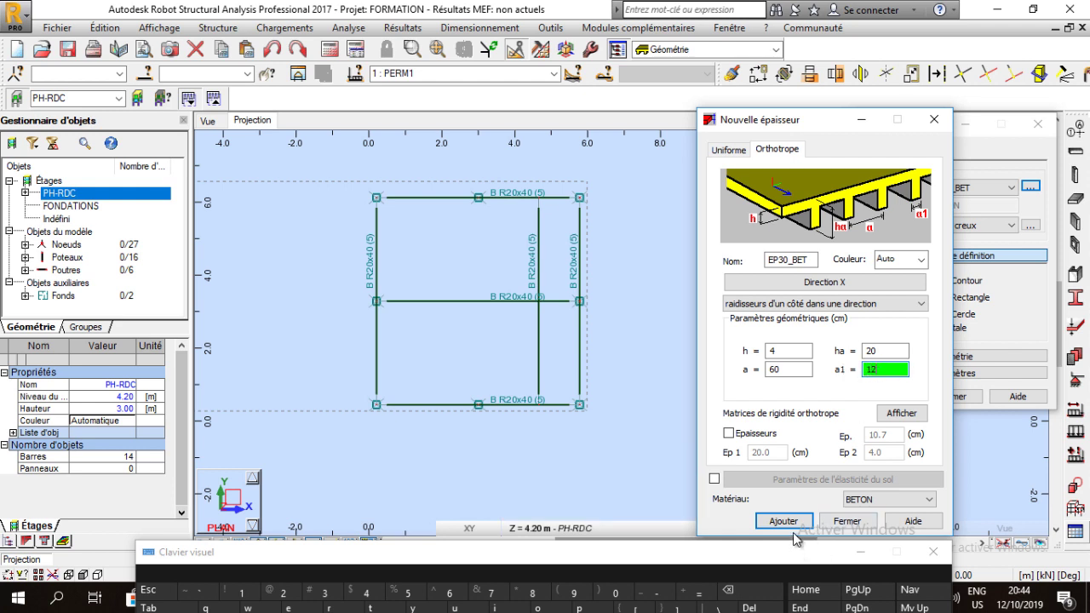
# Set the orthotropic thickness's material to BETON20 and try to add it under the name EP30_BET.
pyautogui.click(885, 499)
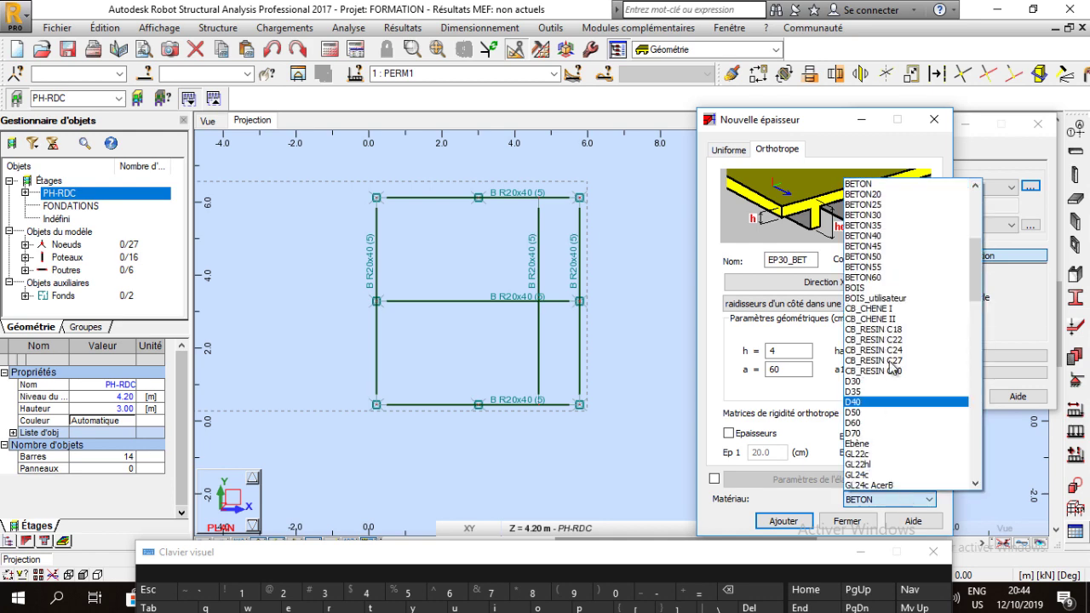
pyautogui.click(894, 195)
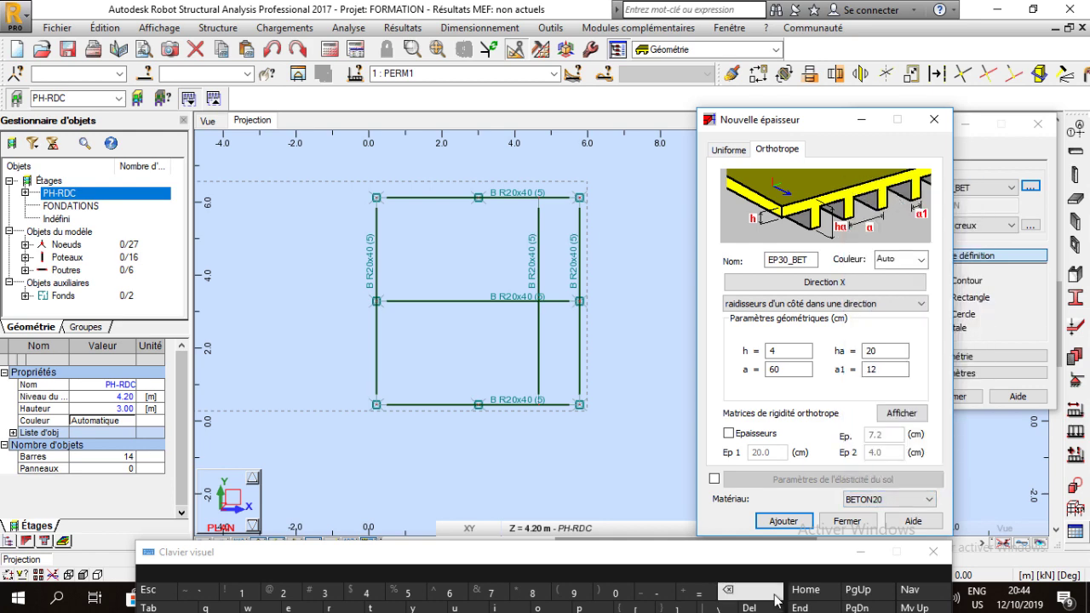
pyautogui.click(781, 521)
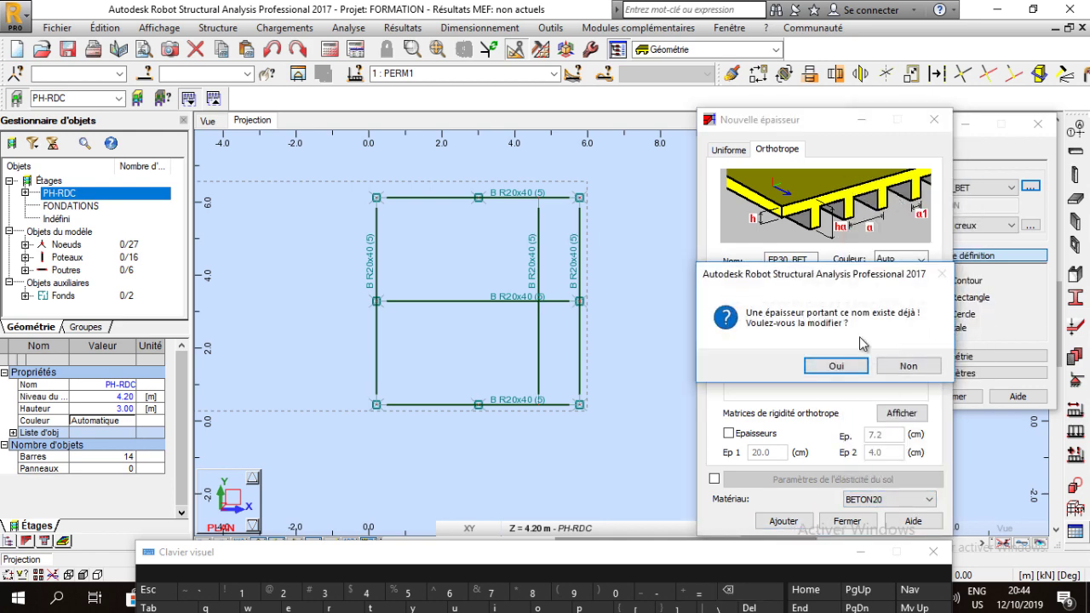
pyautogui.click(908, 367)
# Name the orthotropic thickness "corps creux", add it and close its definition.
pyautogui.doubleClick(788, 260)
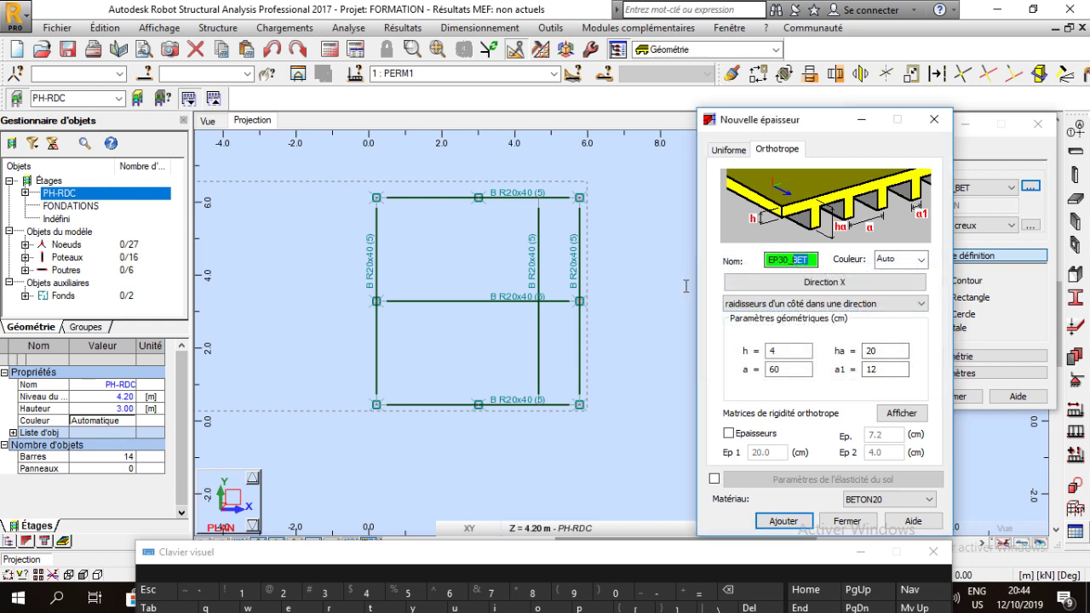
pyautogui.write('corps creux')
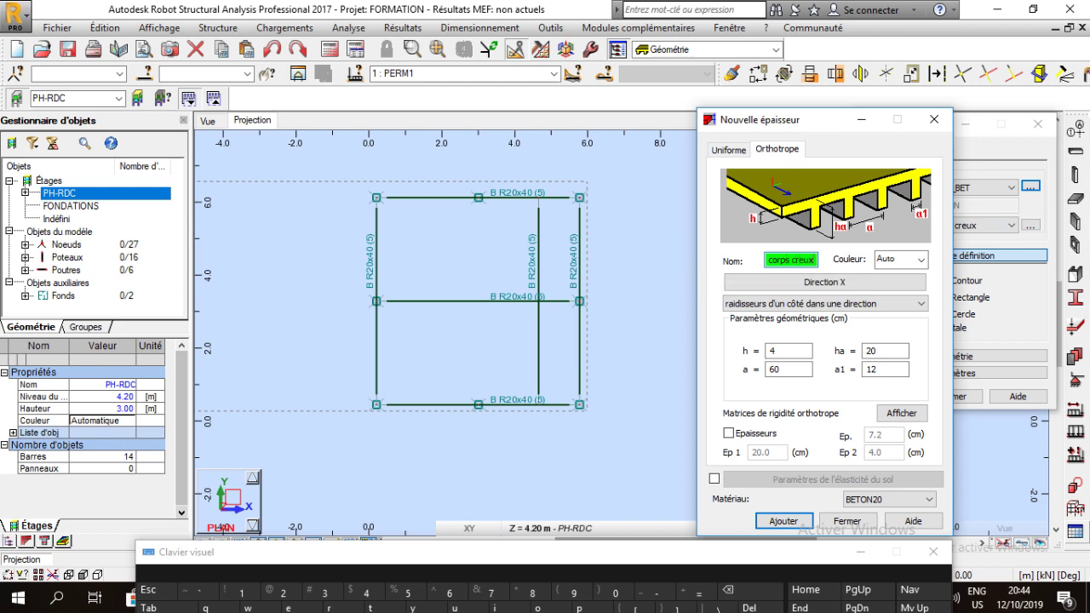
pyautogui.click(789, 522)
pyautogui.click(846, 521)
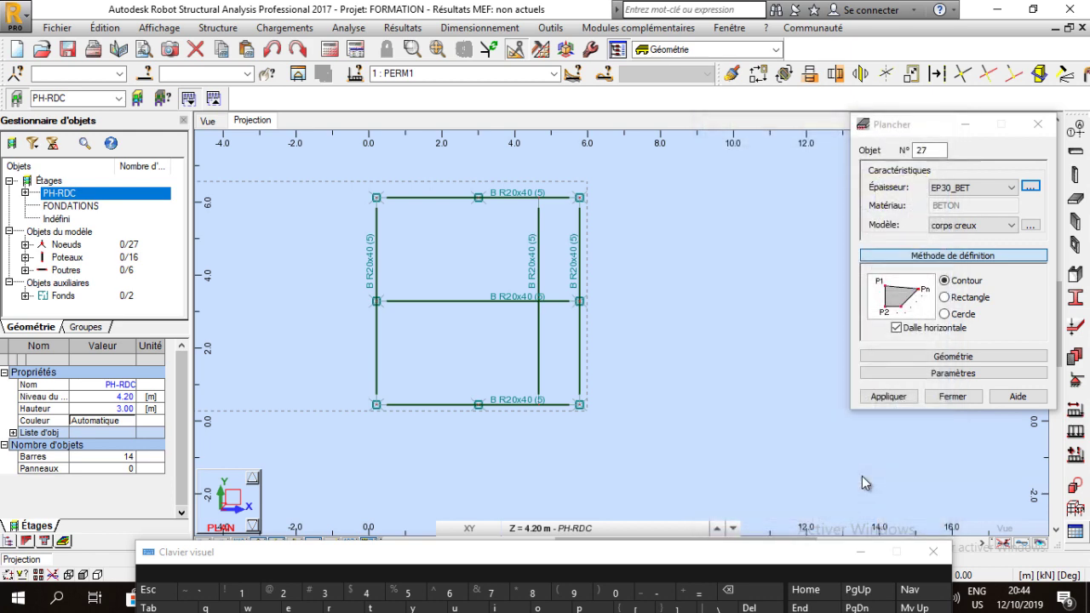
# Set the floor's thickness to "corps creux" and its definition method to Rectangle.
pyautogui.click(996, 187)
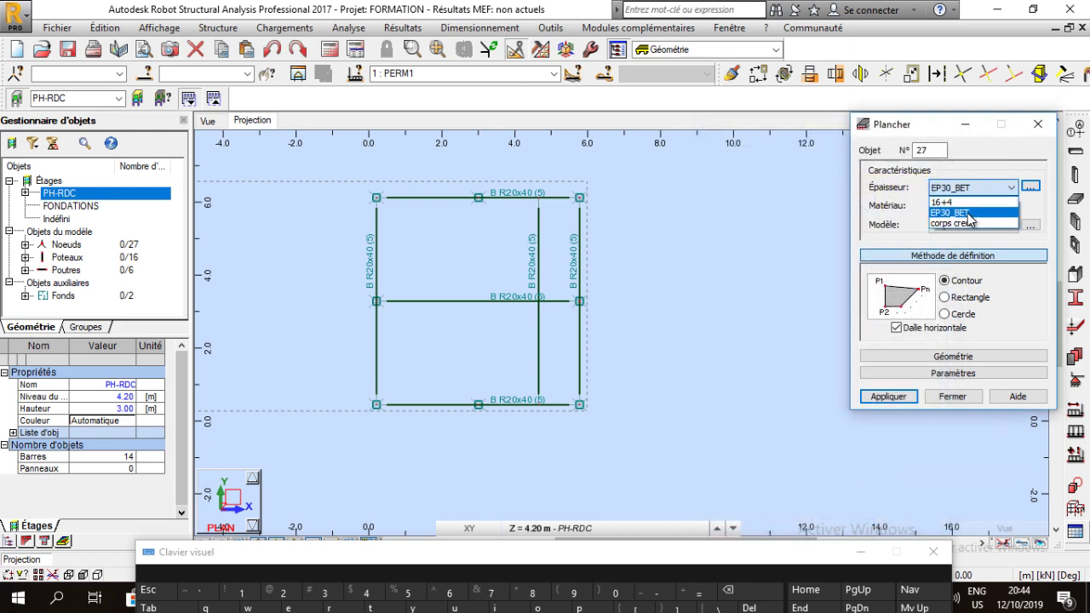
pyautogui.click(970, 226)
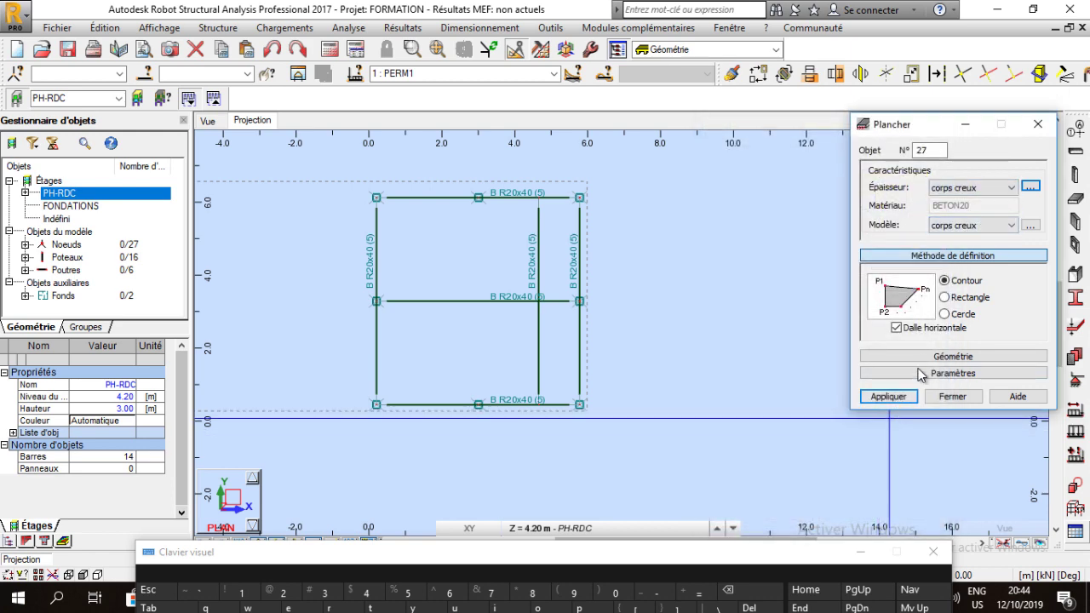
pyautogui.click(953, 300)
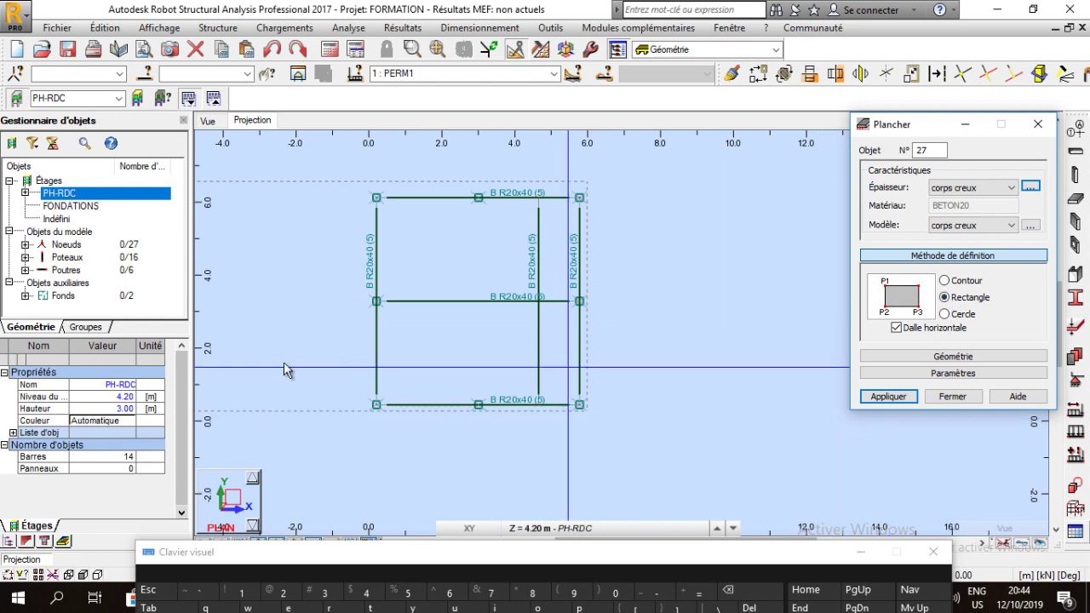
# Try a single rectangular floor panel across the full width of the lower bays, and undo it.
pyautogui.click(376, 405)
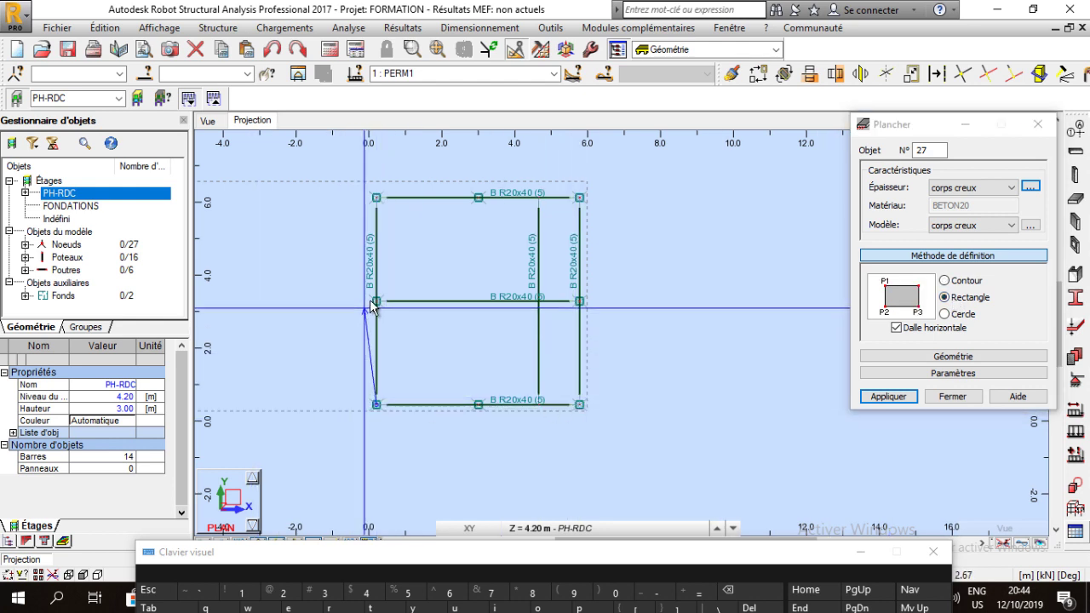
pyautogui.click(578, 301)
pyautogui.scroll(2, 517, 324)
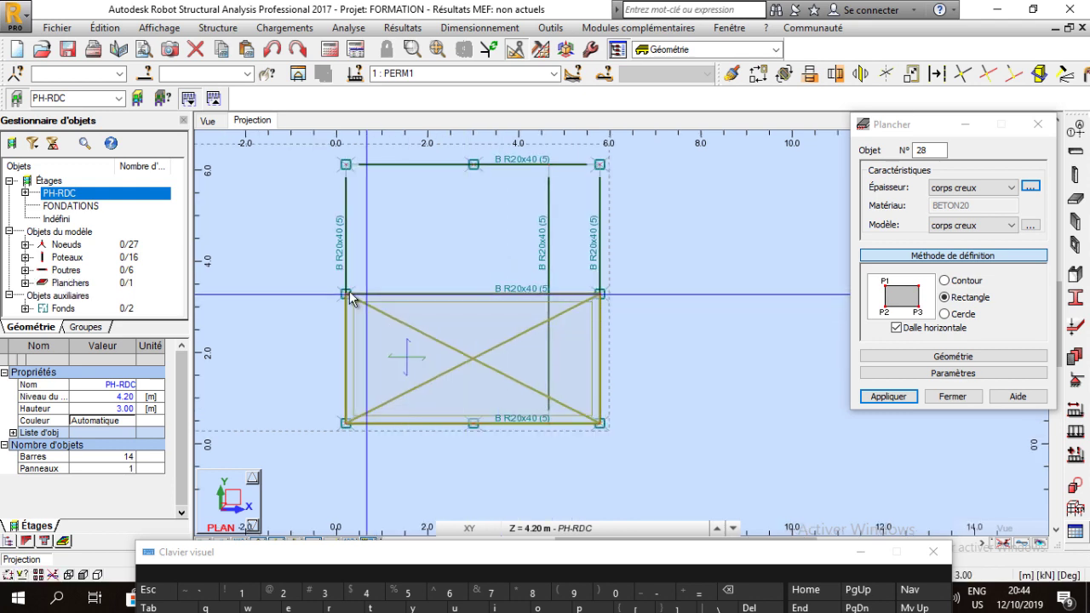
pyautogui.click(271, 48)
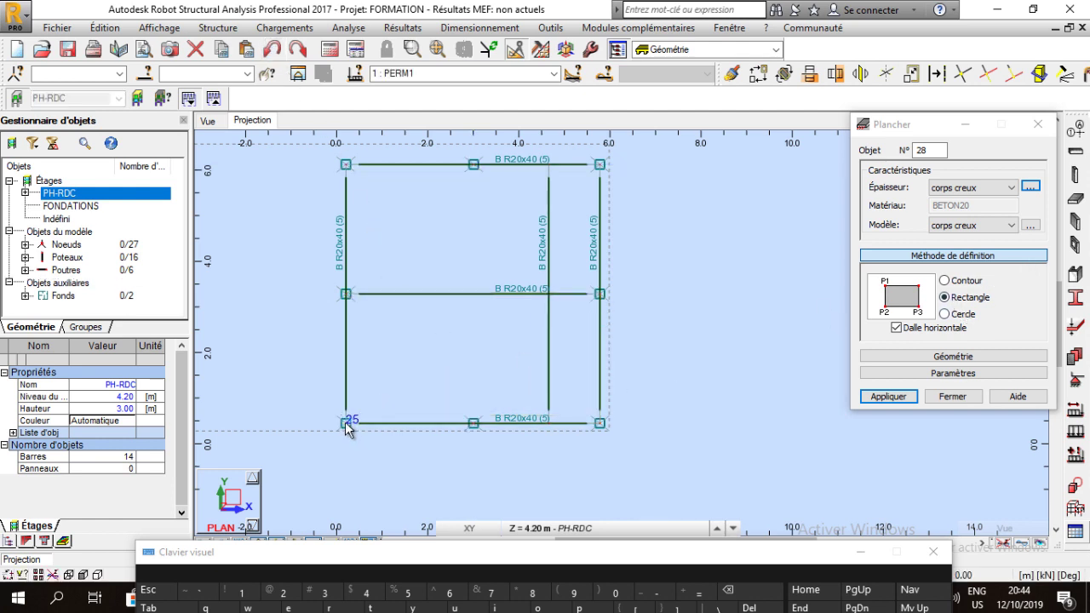
# Draw two rectangular "corps creux" floor panels over the wide lower and upper bays, up to the inner vertical beam.
pyautogui.click(967, 297)
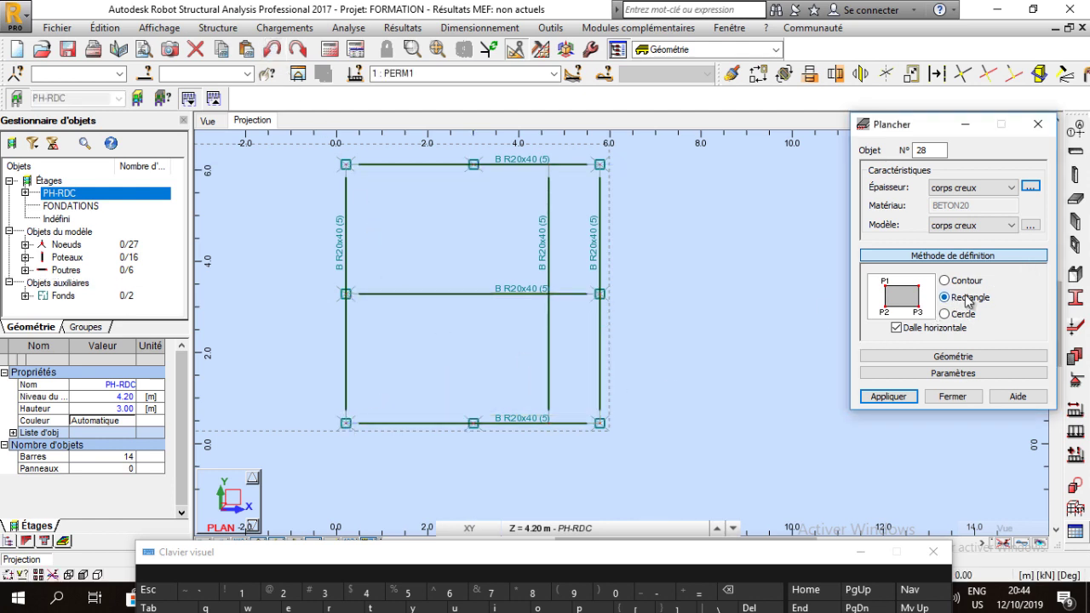
pyautogui.click(344, 426)
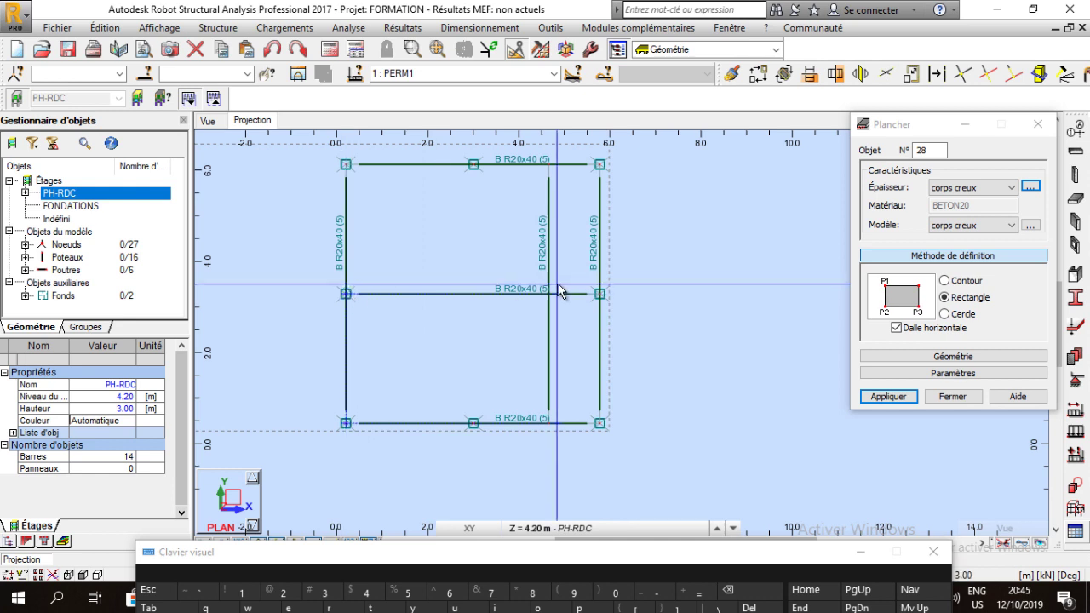
pyautogui.click(345, 294)
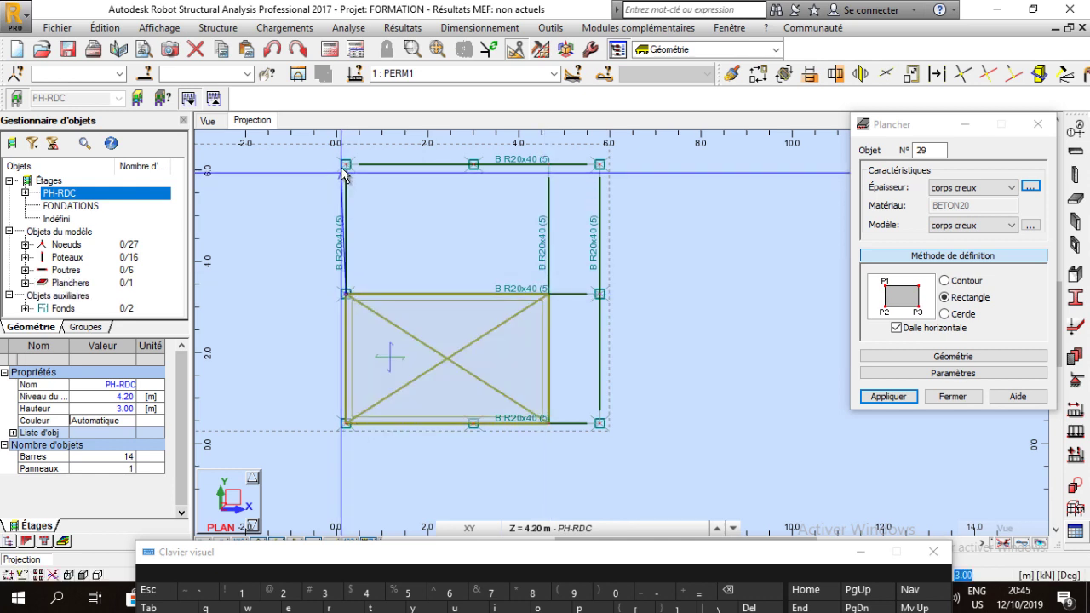
pyautogui.click(548, 164)
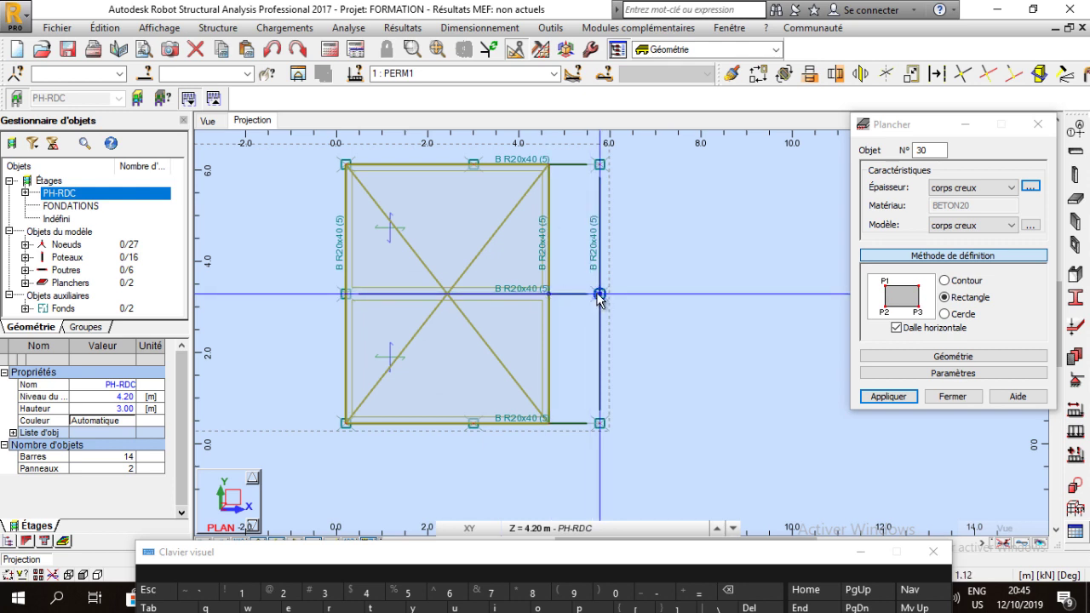
# Draw two rectangular "corps creux" floor panels over the narrow upper and lower bays between the inner vertical beam and the outer edge beam.
pyautogui.click(599, 164)
pyautogui.click(549, 423)
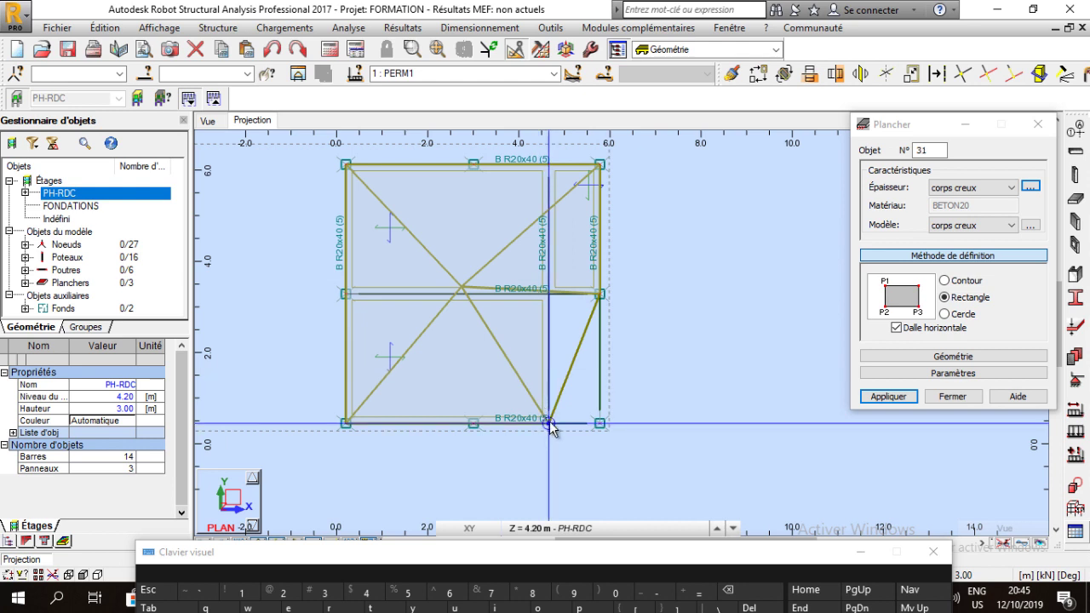
pyautogui.click(549, 423)
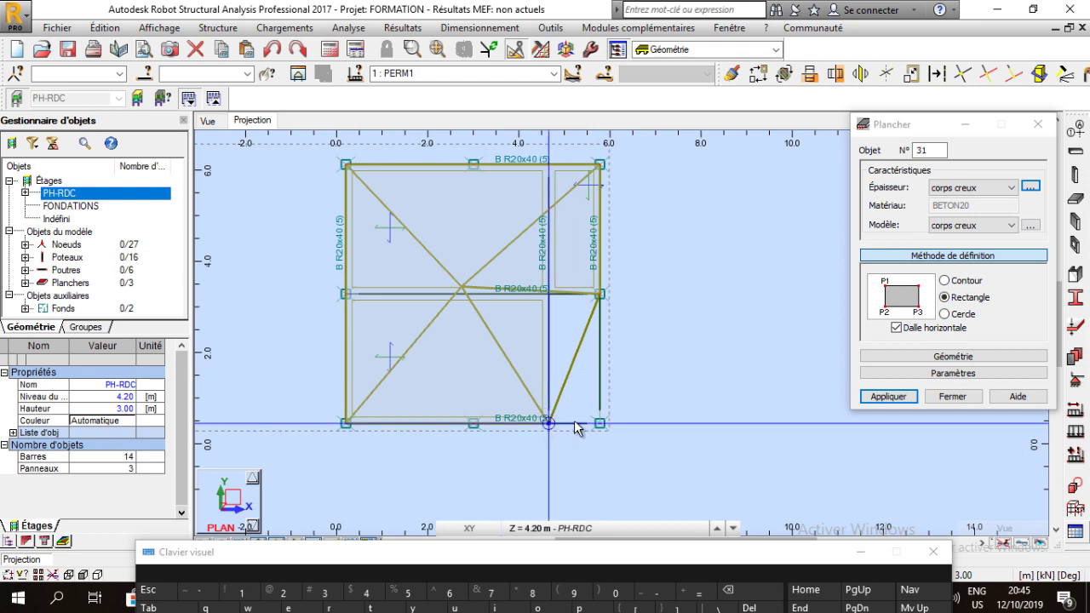
pyautogui.click(599, 294)
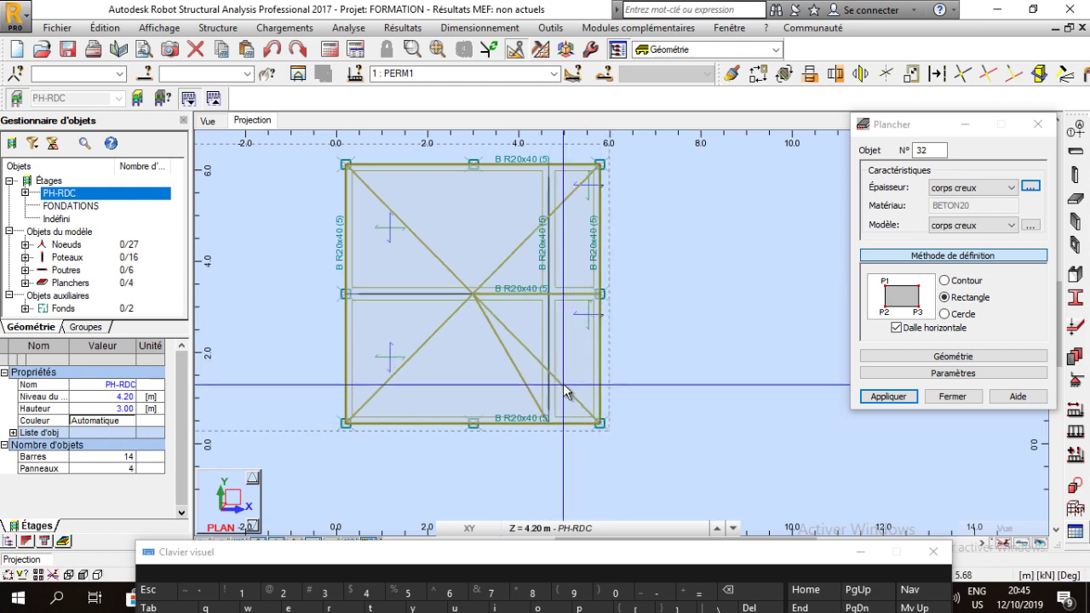
pyautogui.scroll(2, 521, 361)
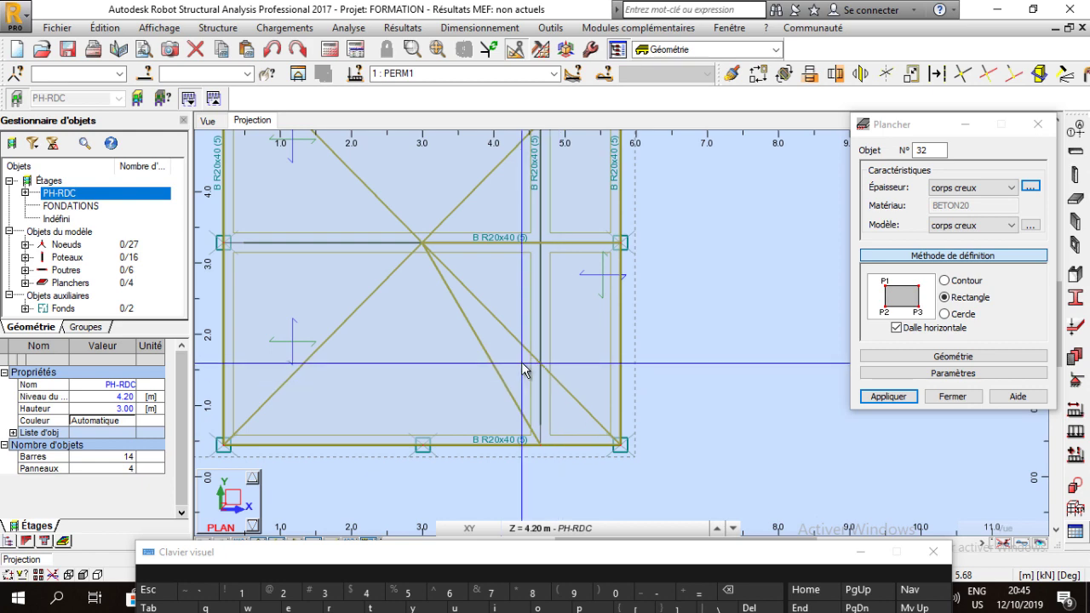
pyautogui.scroll(-2, 409, 340)
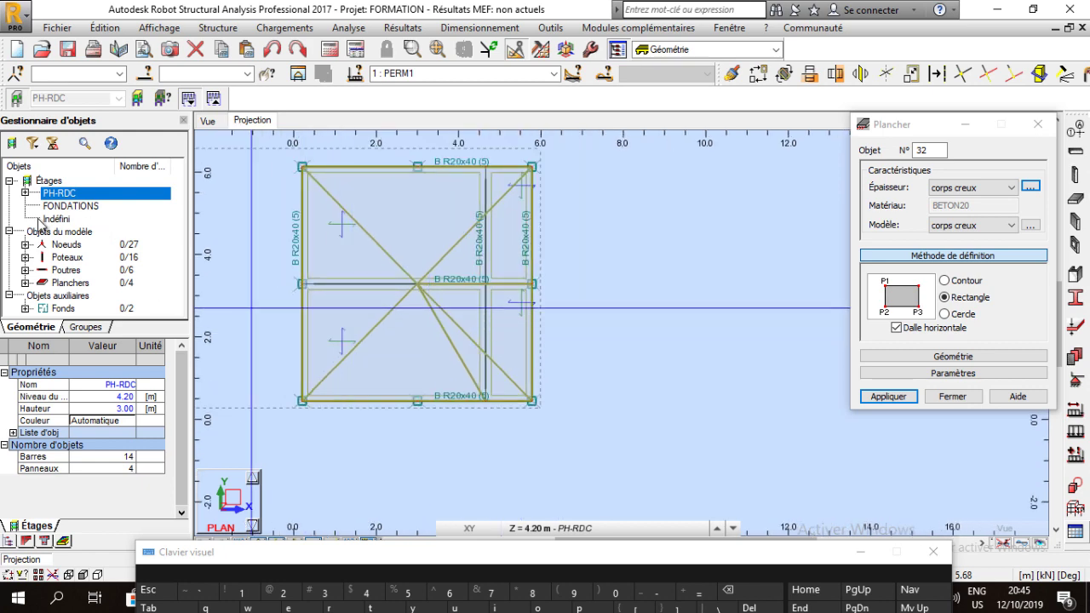
# Copy the PH-RDC storey once above itself under the name PH-R+1, with a height of 3.00 m.
pyautogui.rightClick(50, 198)
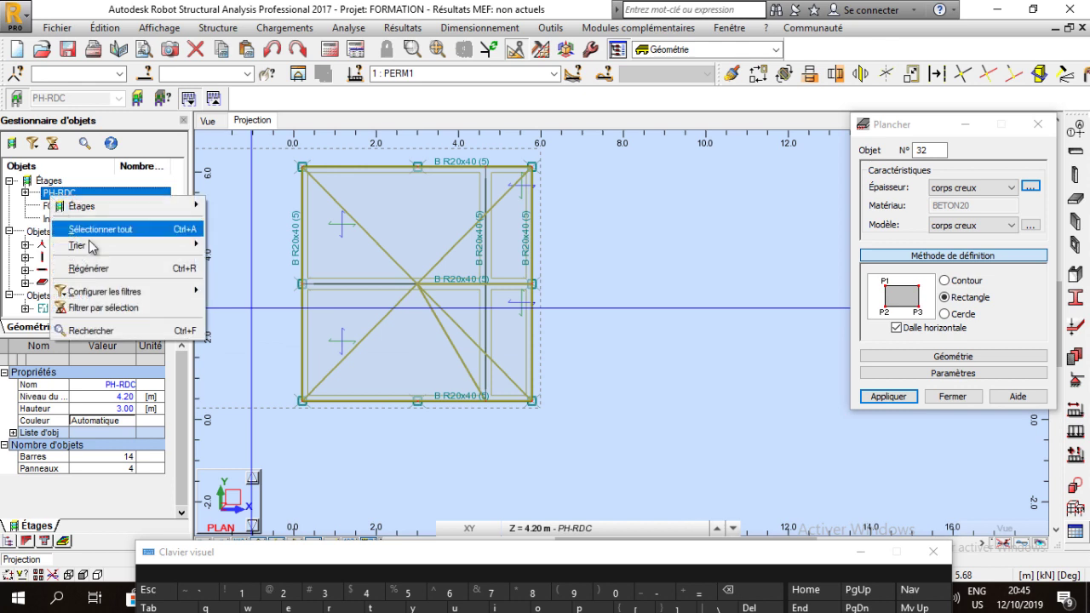
pyautogui.moveTo(111, 206)
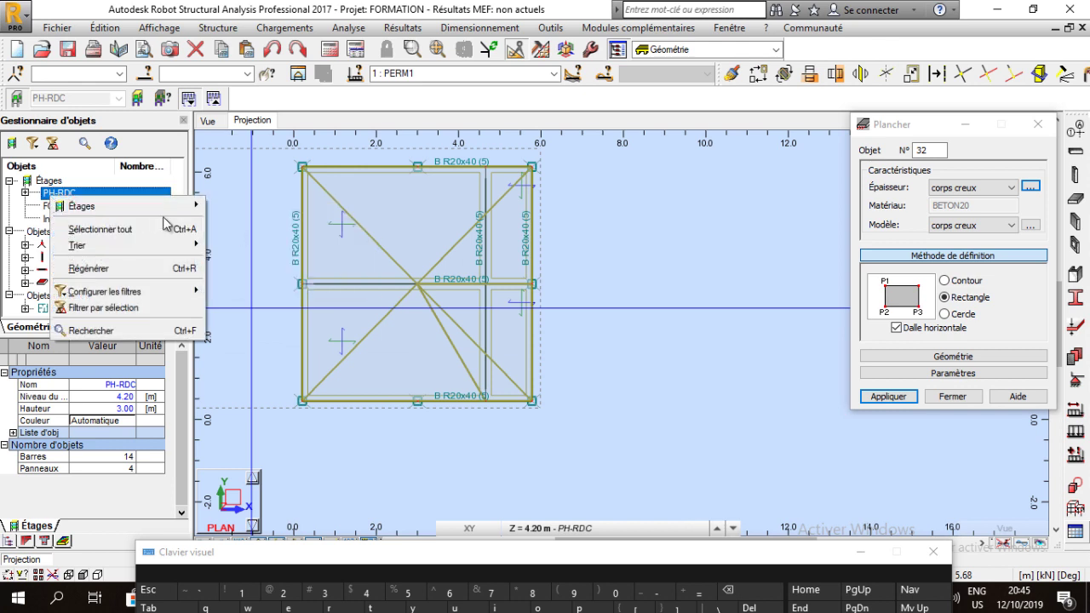
pyautogui.rightClick(52, 192)
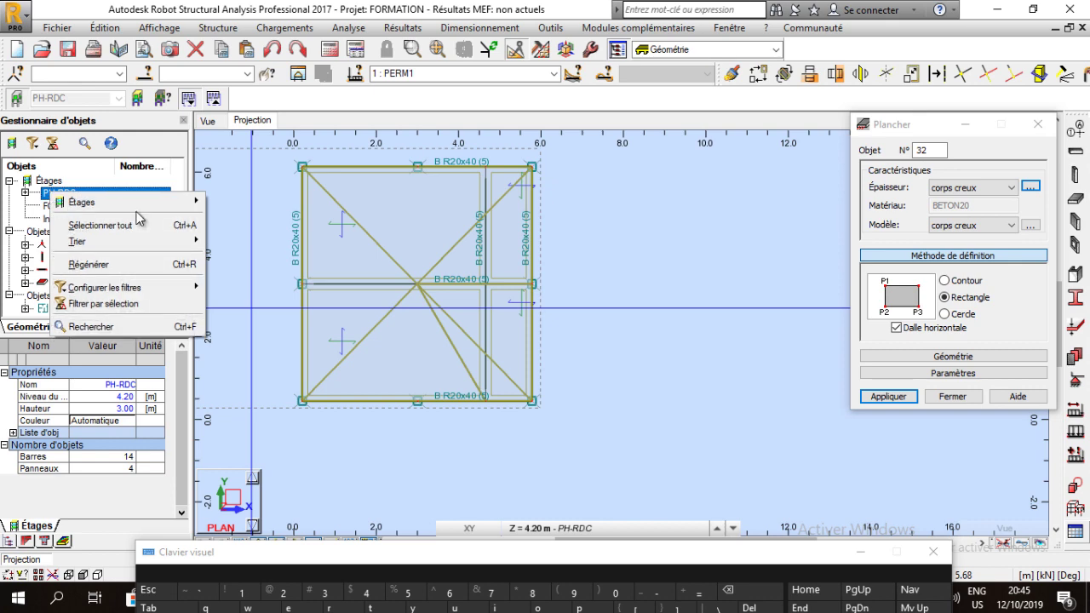
pyautogui.moveTo(191, 202)
pyautogui.click(272, 251)
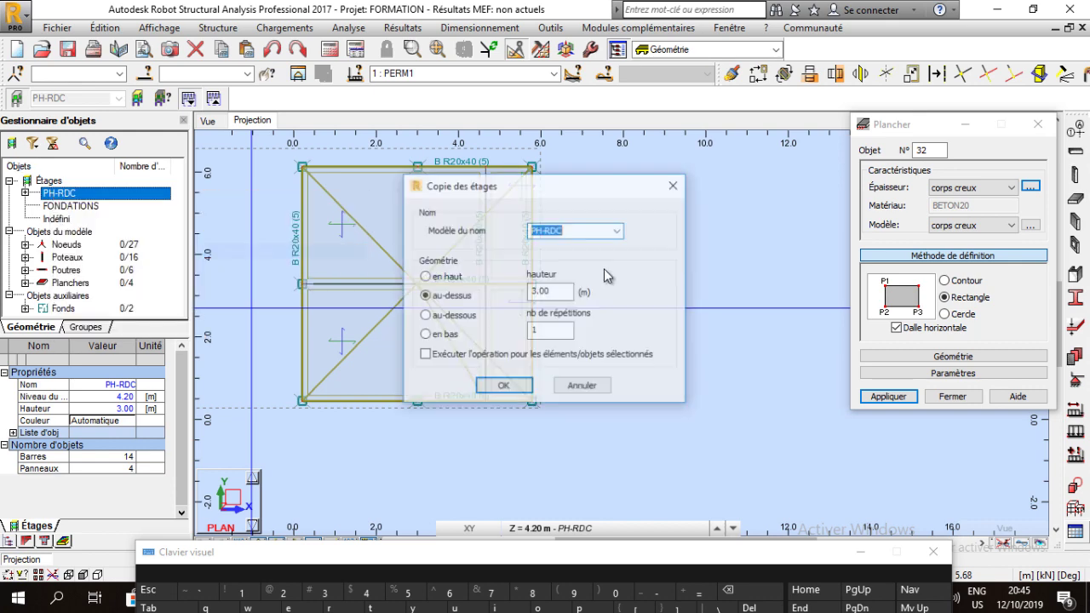
pyautogui.click(586, 231)
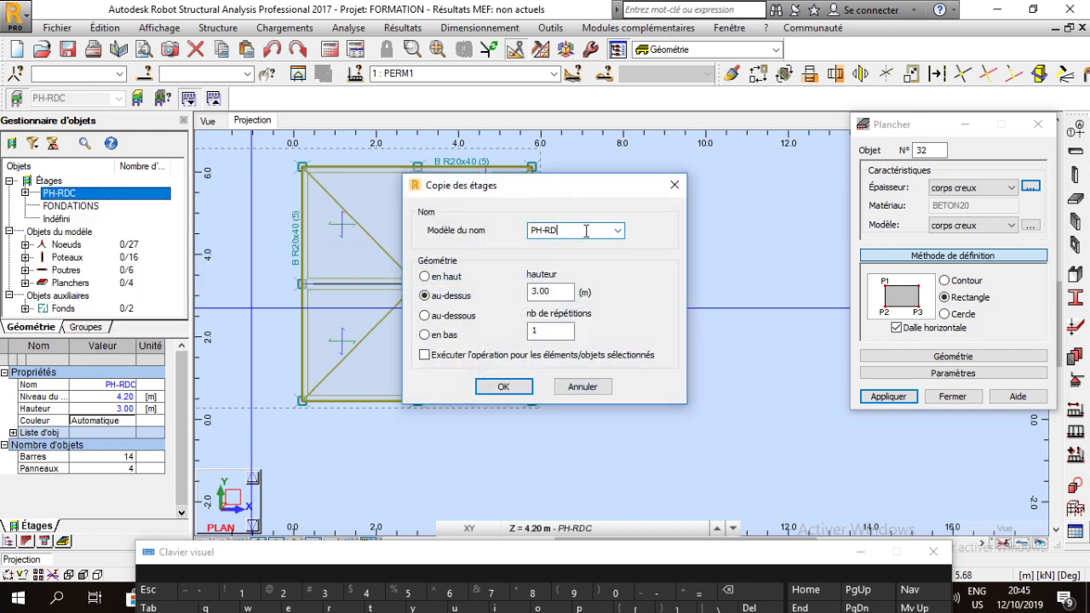
pyautogui.write('+1')
pyautogui.press('Tab')
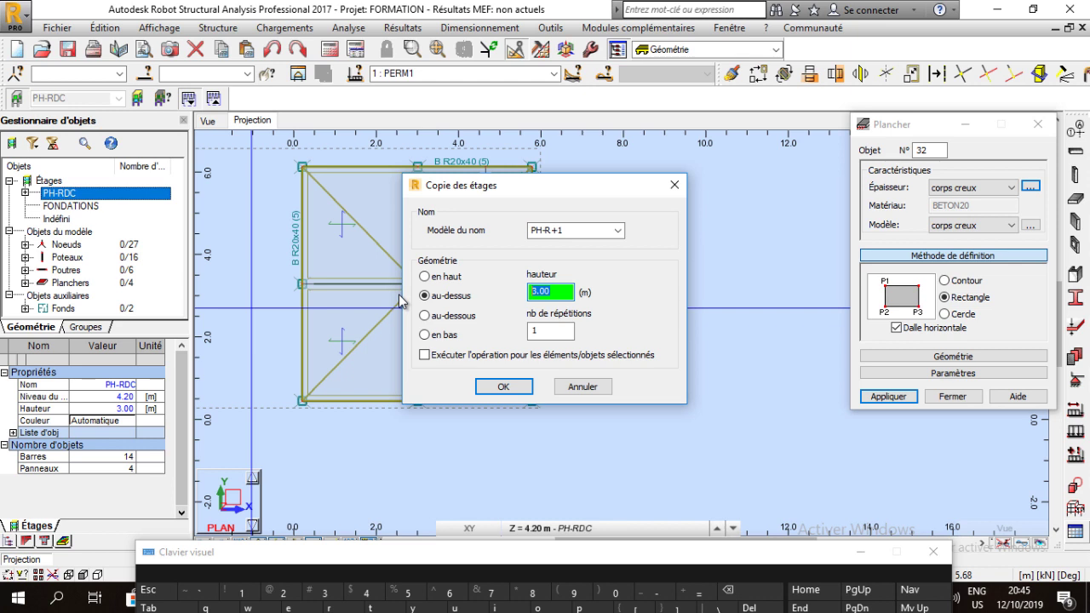
pyautogui.click(501, 387)
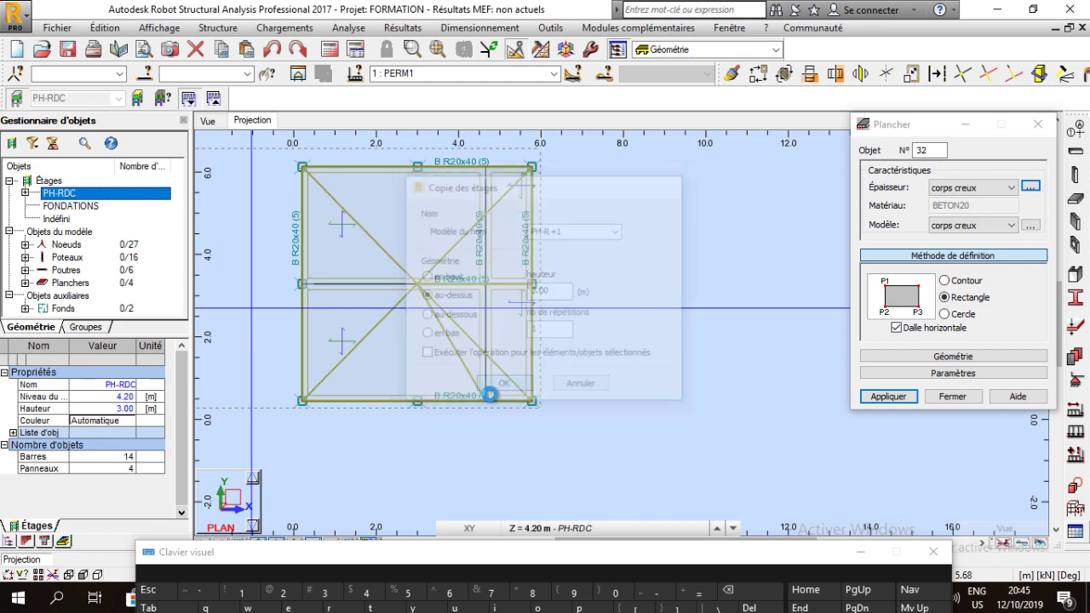
# Delete all the floor panels of the PH-R+1 storey and close the floor definition.
pyautogui.click(57, 194)
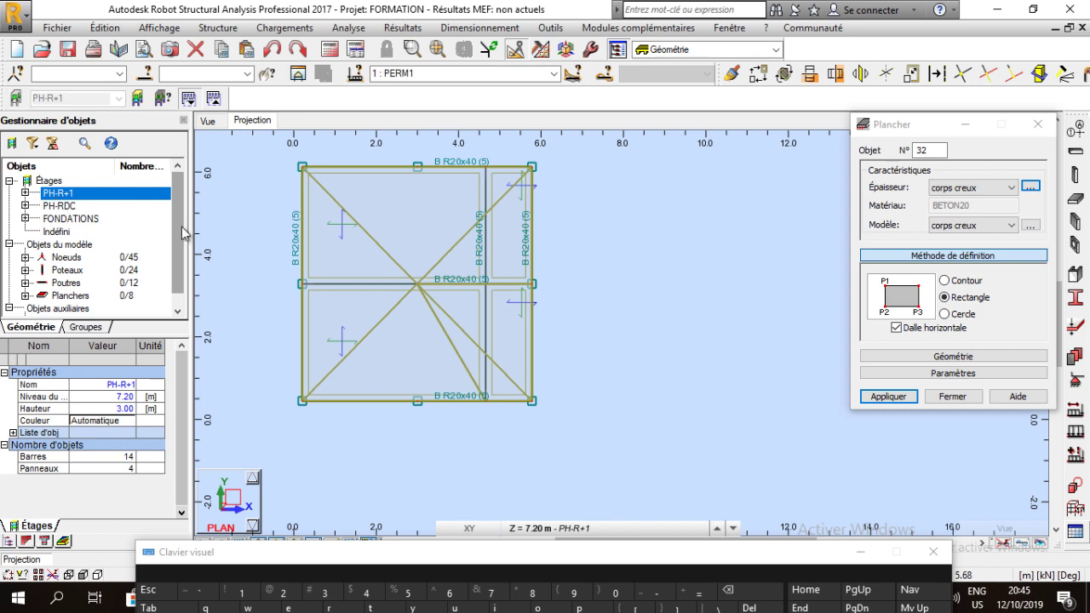
pyautogui.click(26, 193)
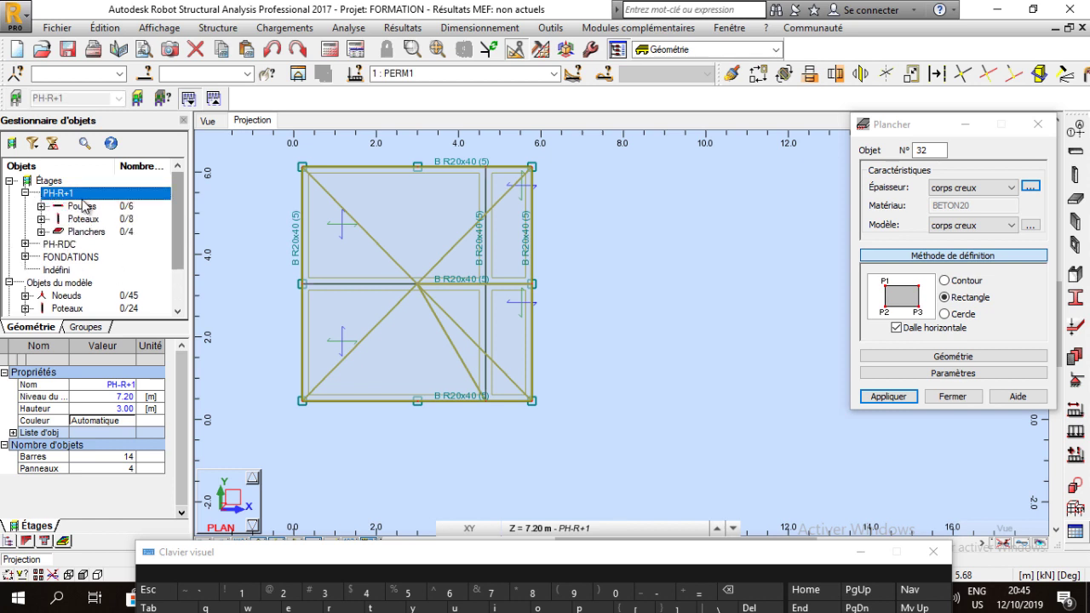
pyautogui.click(78, 232)
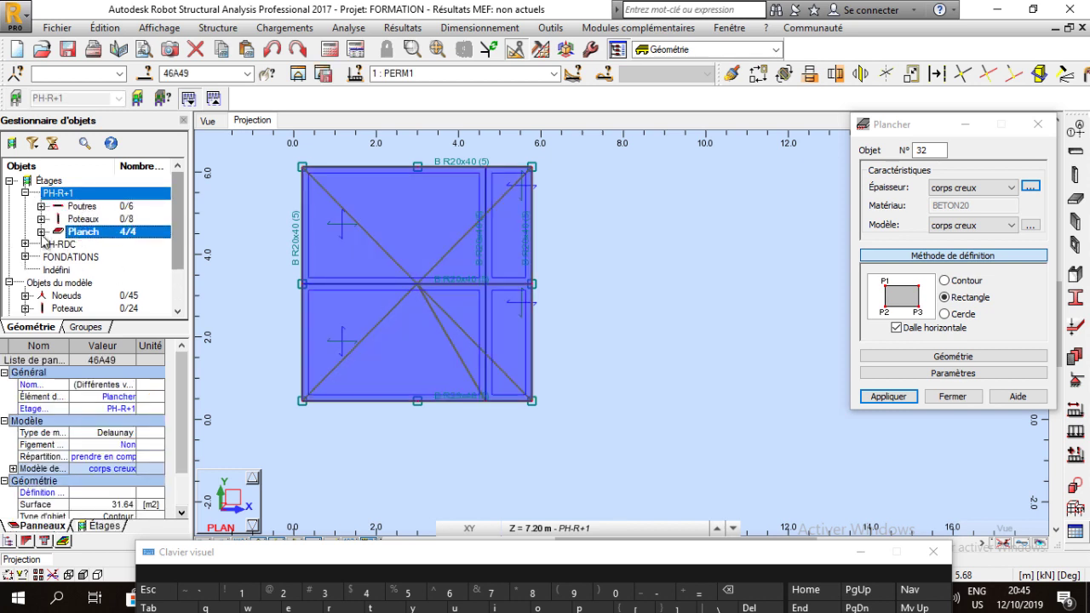
pyautogui.press('Delete')
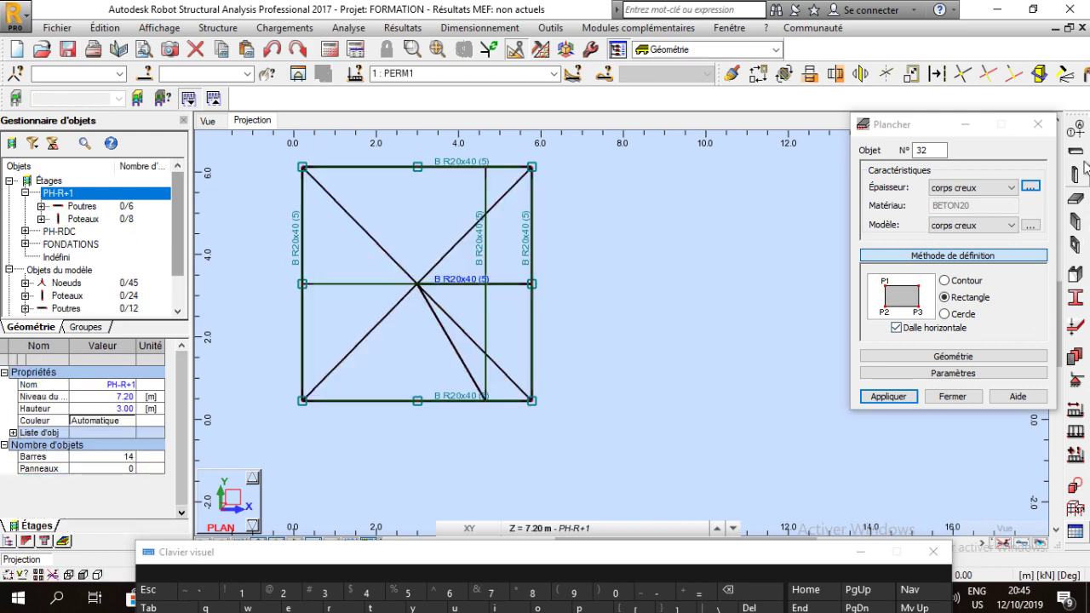
pyautogui.click(1038, 124)
pyautogui.scroll(2, 526, 349)
pyautogui.scroll(-3, 526, 349)
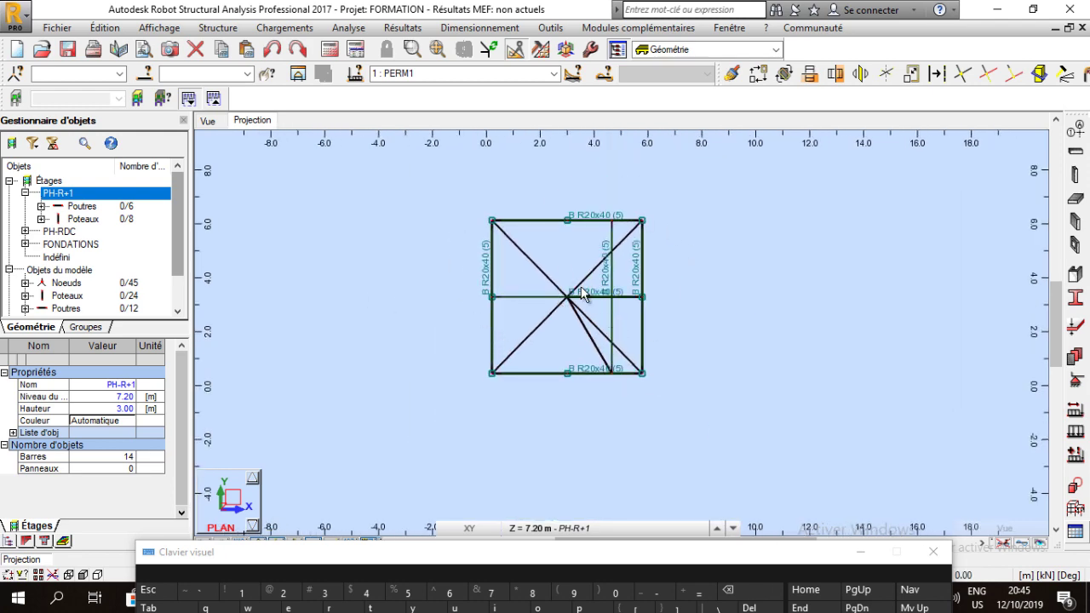
pyautogui.scroll(1, 582, 292)
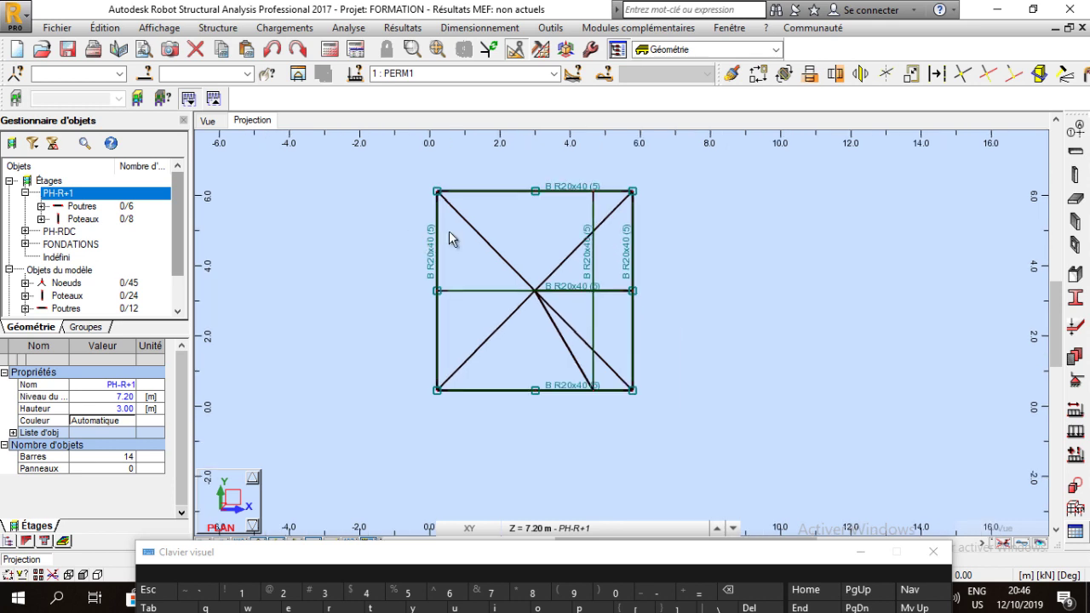
pyautogui.scroll(1, 448, 230)
pyautogui.scroll(-1, 344, 234)
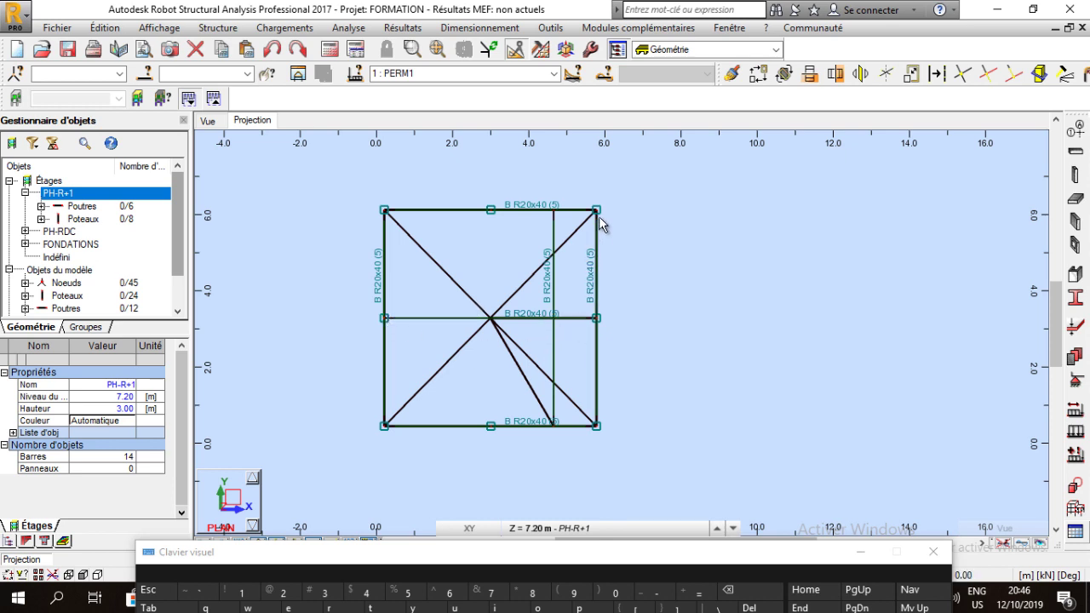
pyautogui.scroll(1, 377, 334)
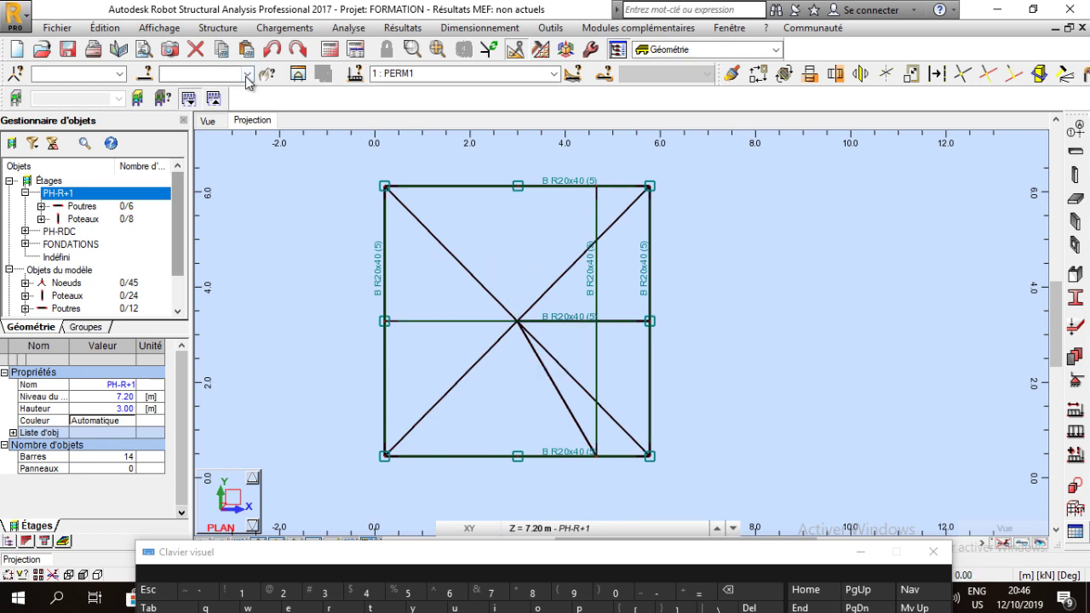
# Create a rectangular cladding (Bardage) over the whole PH-R+1 plan, corner to opposite corner, with load distribution in Direction X.
pyautogui.click(219, 28)
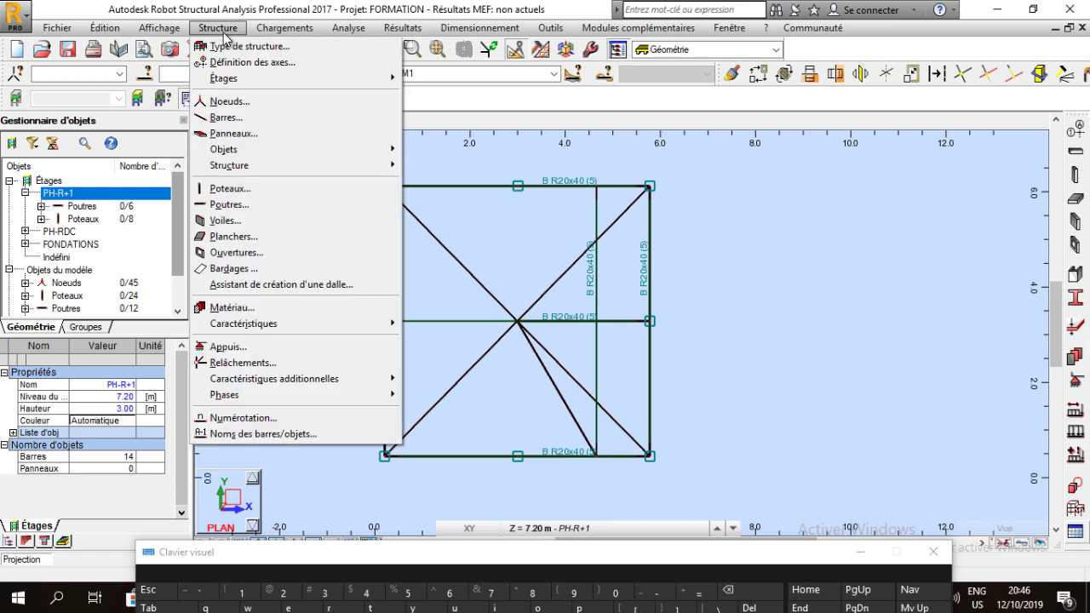
pyautogui.click(232, 268)
pyautogui.click(384, 186)
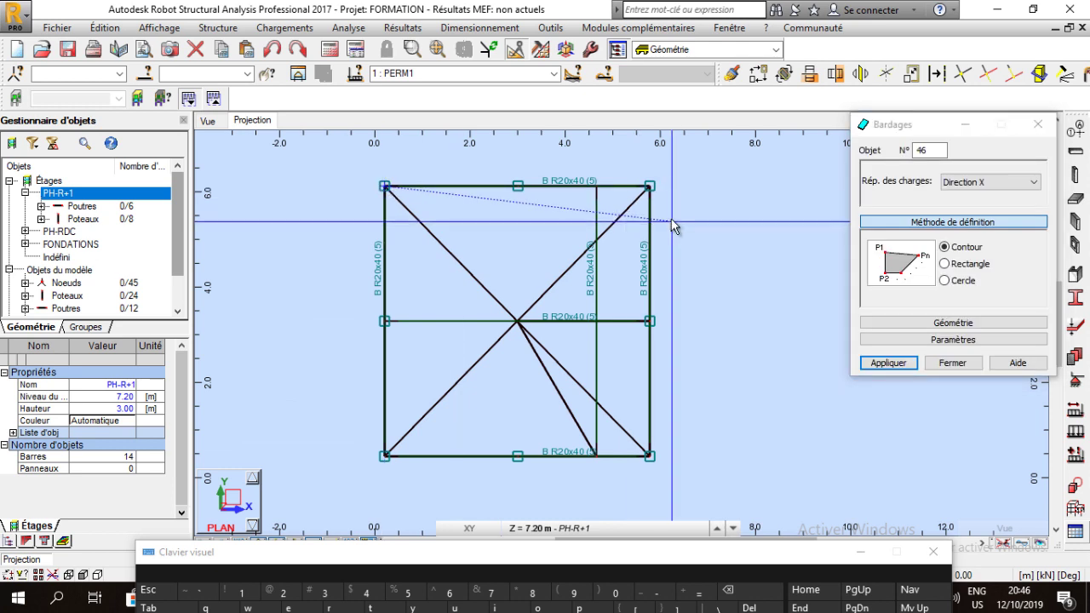
pyautogui.click(960, 263)
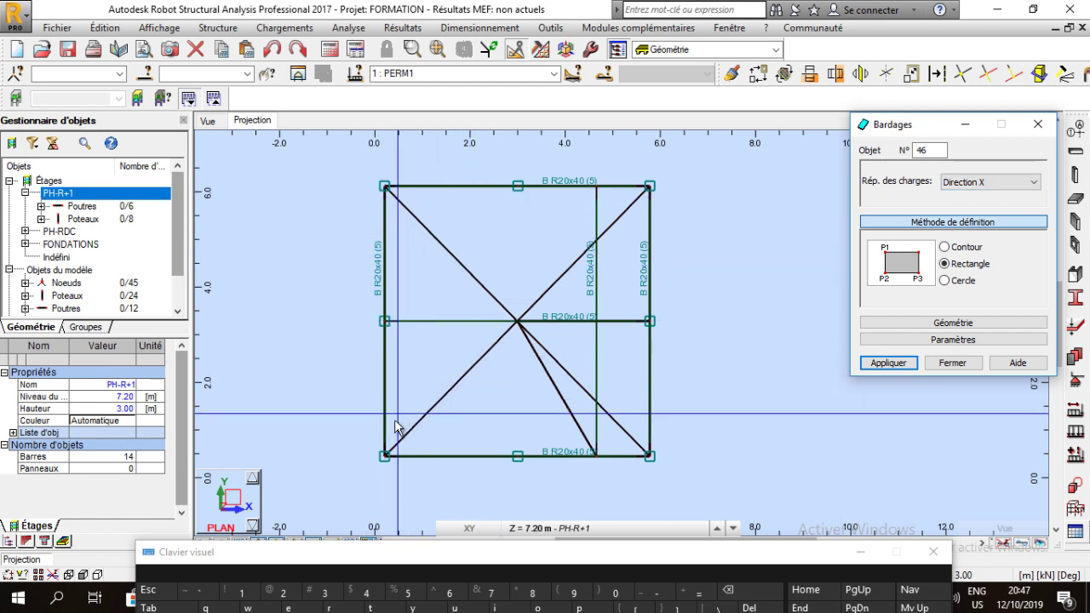
pyautogui.click(384, 454)
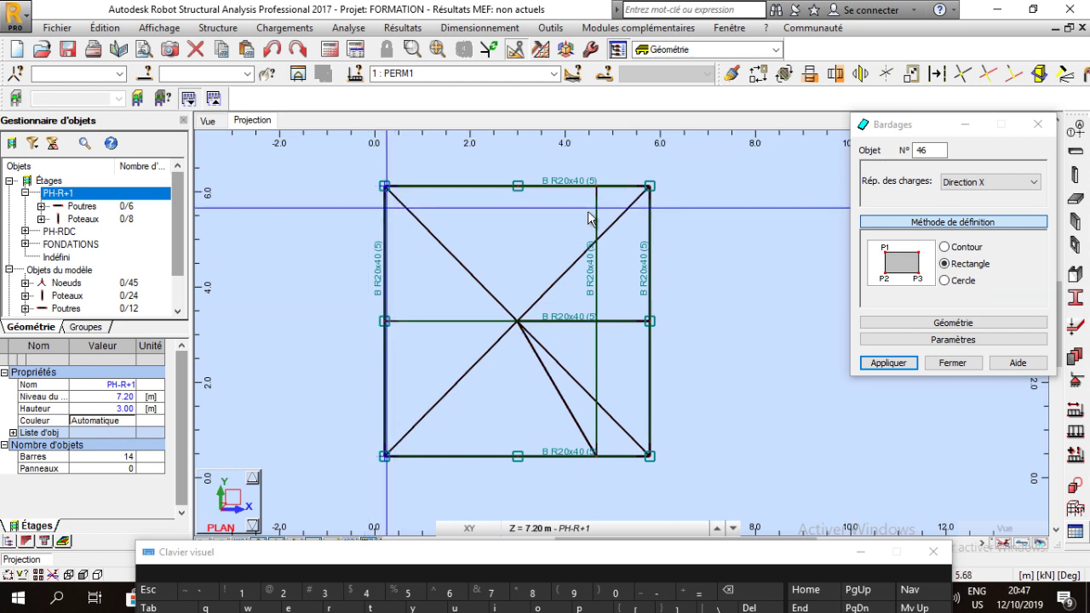
pyautogui.click(650, 186)
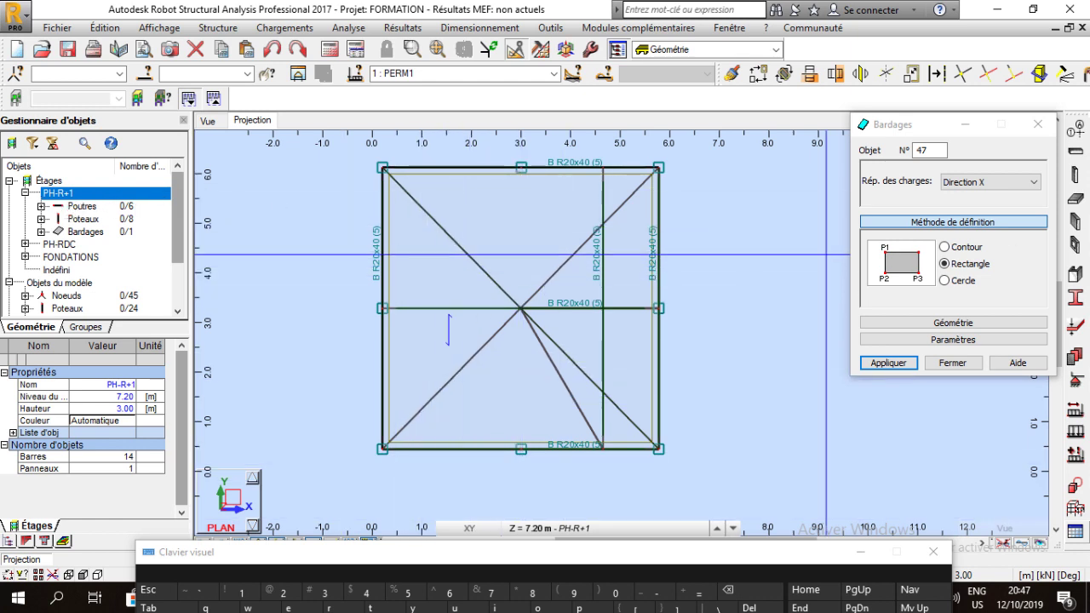
# Close the cladding definition and delete all the existing load cases.
pyautogui.click(952, 362)
pyautogui.scroll(-3, 516, 219)
pyautogui.scroll(1, 404, 205)
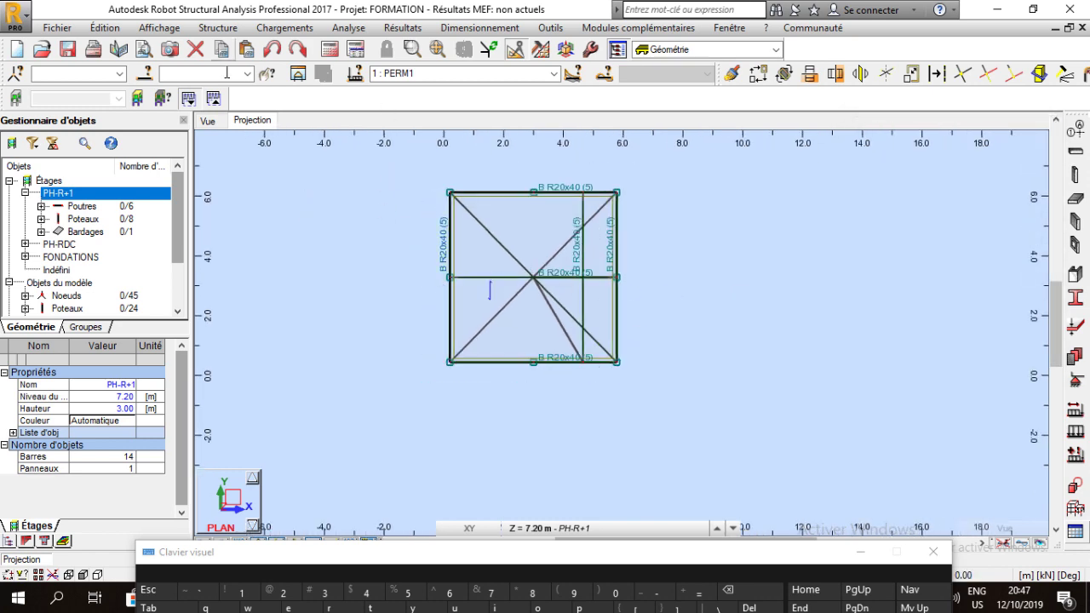
pyautogui.click(285, 27)
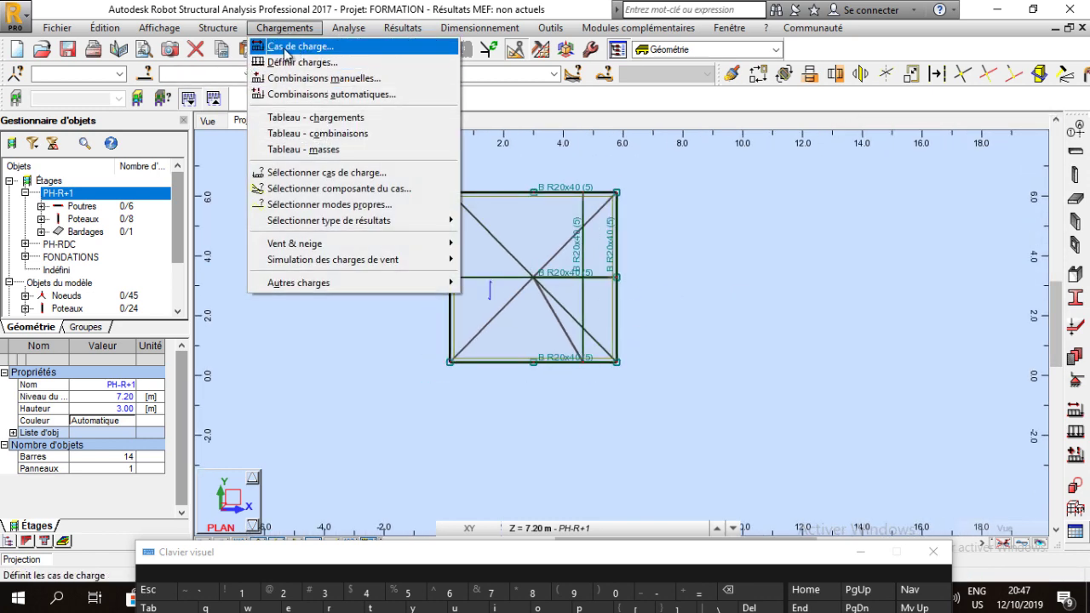
pyautogui.click(285, 50)
pyautogui.click(872, 97)
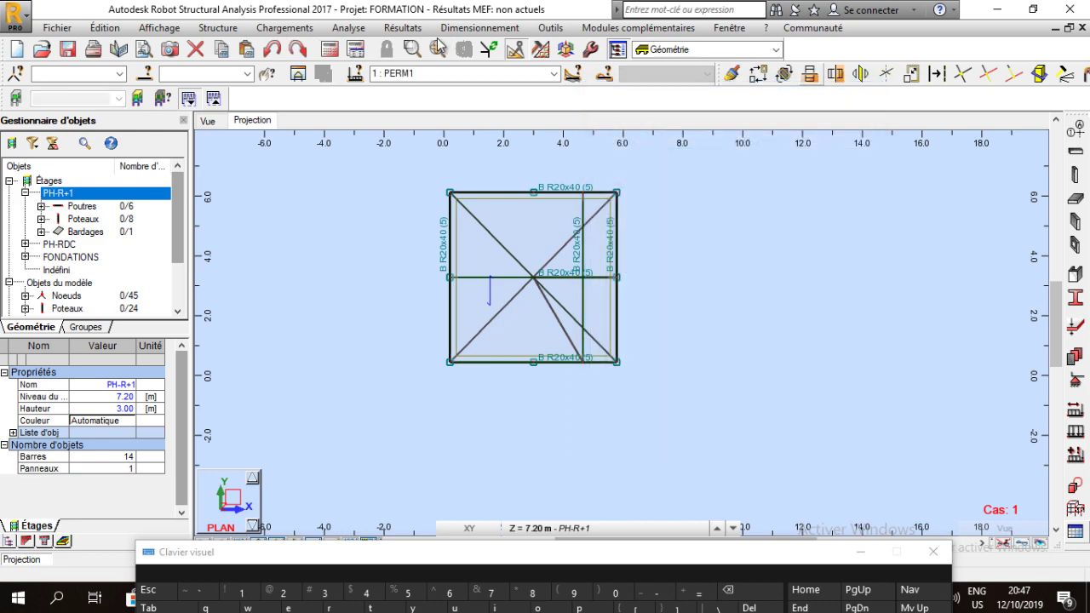
pyautogui.click(284, 27)
pyautogui.click(285, 49)
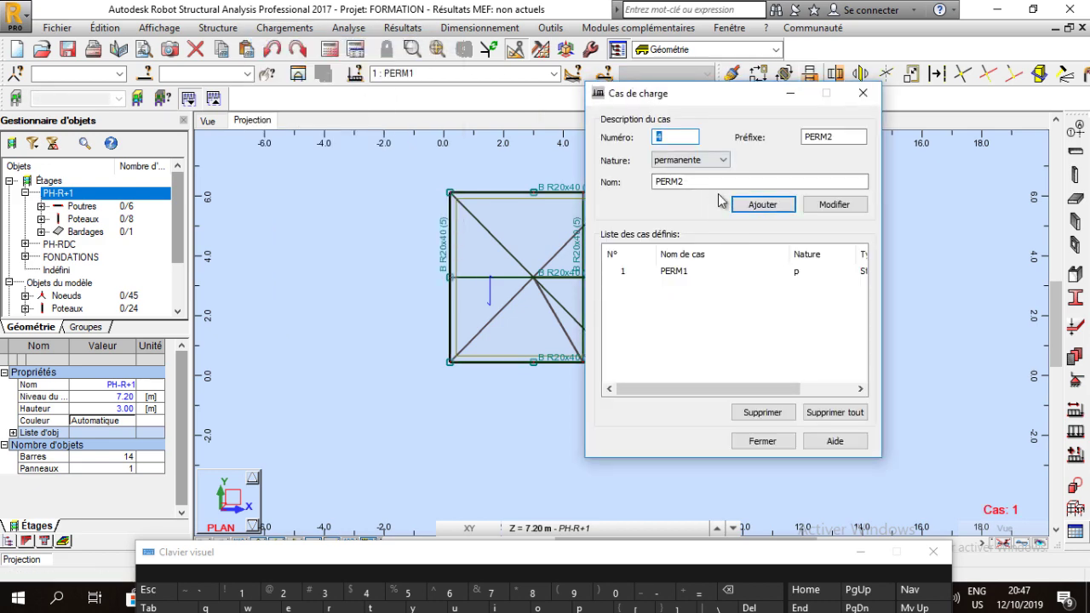
pyautogui.click(822, 413)
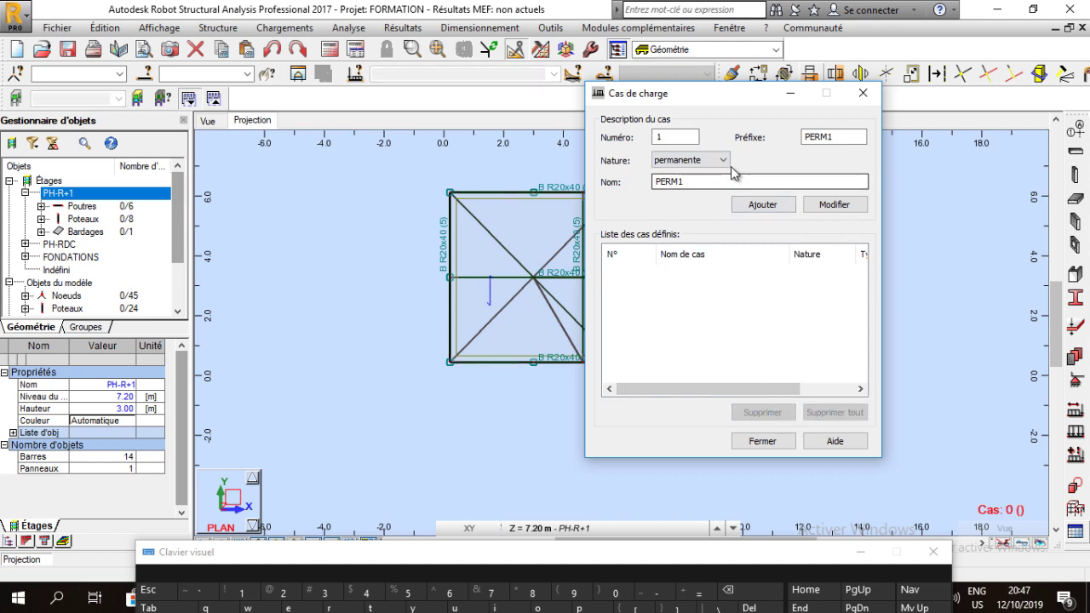
# Add a permanent (permanente) load case named G.
pyautogui.doubleClick(681, 181)
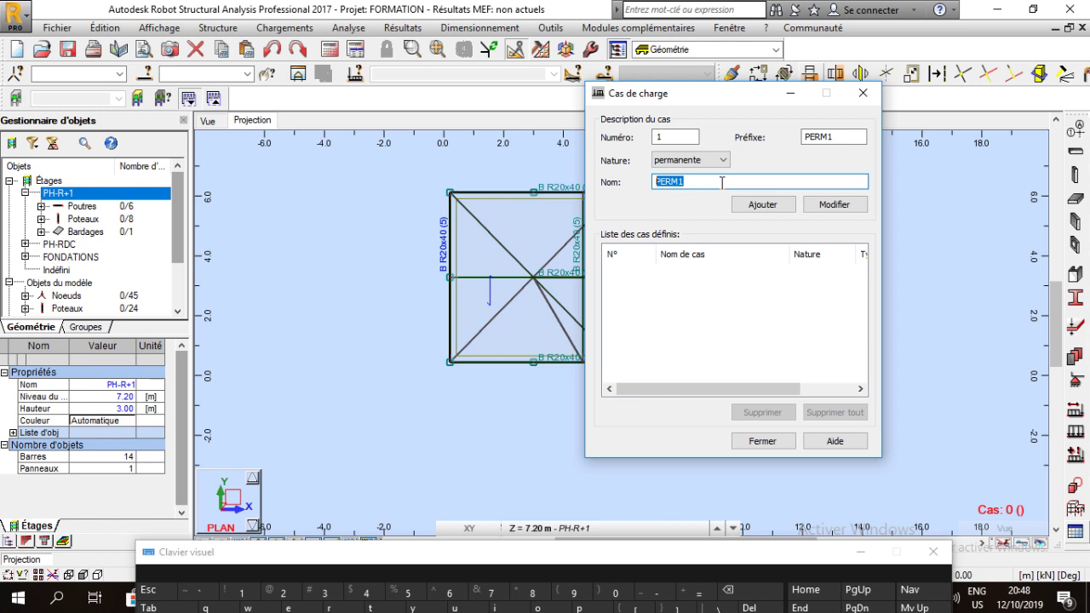
pyautogui.write('g')
pyautogui.press('capslock')
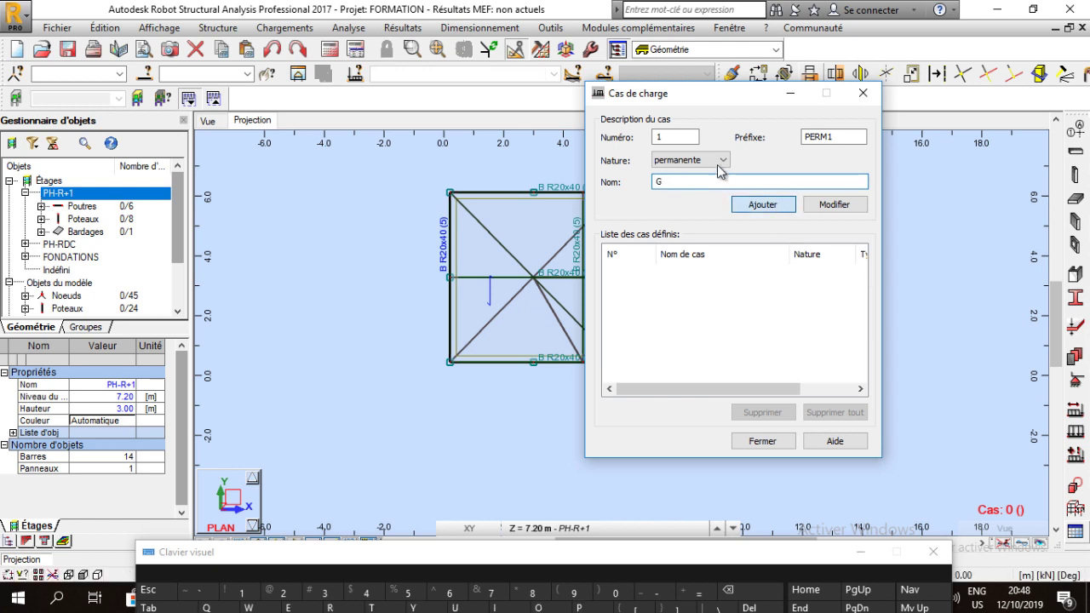
pyautogui.press('Return')
# Add a live-load case named Q with the nature d'exploitation and close the load case definition.
pyautogui.click(689, 160)
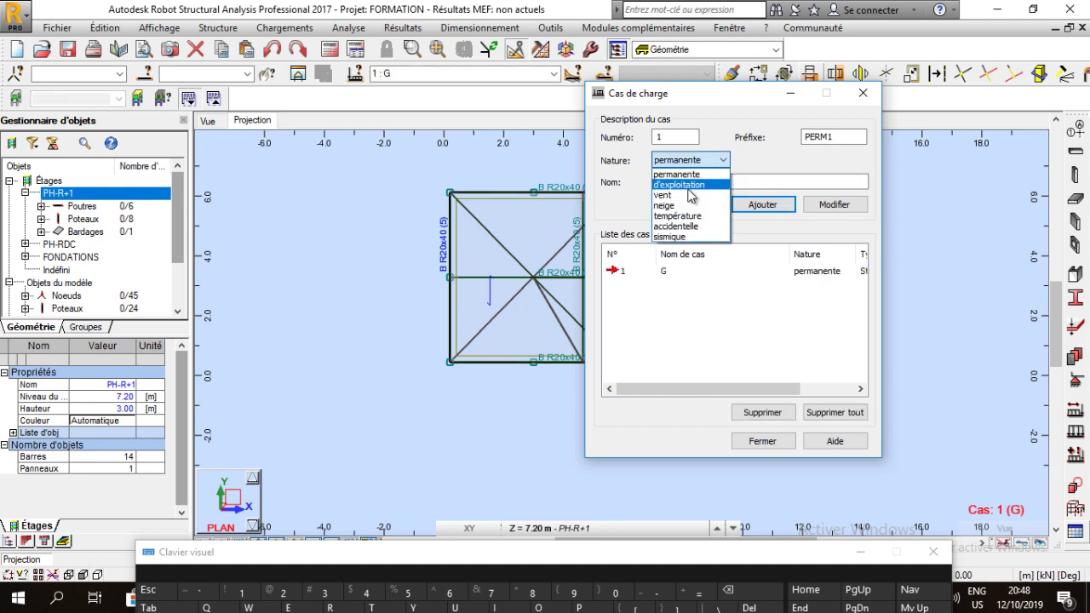
pyautogui.click(688, 186)
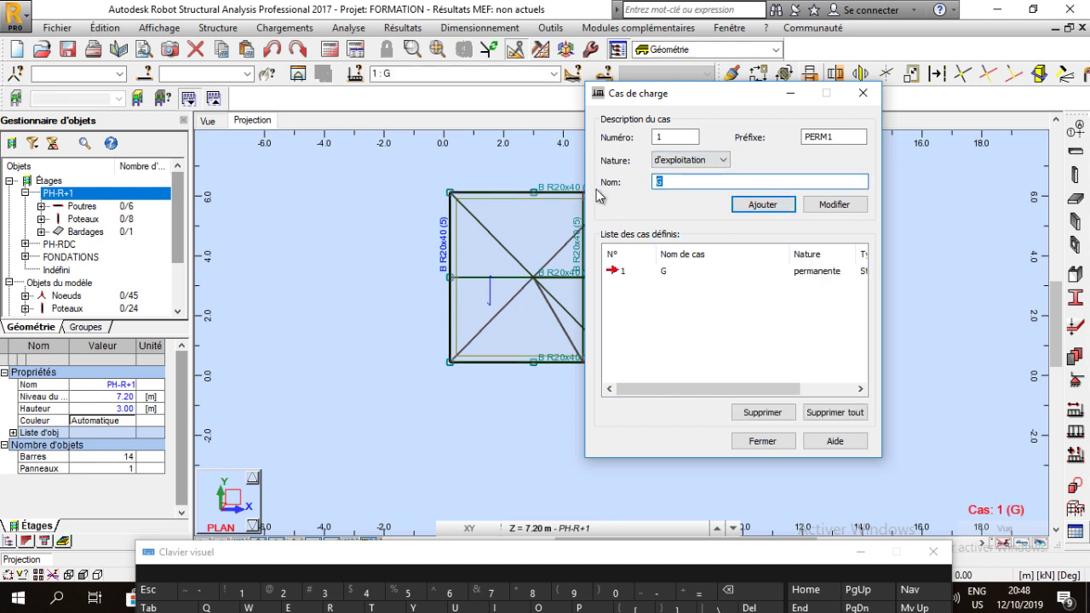
pyautogui.click(737, 389)
pyautogui.click(766, 206)
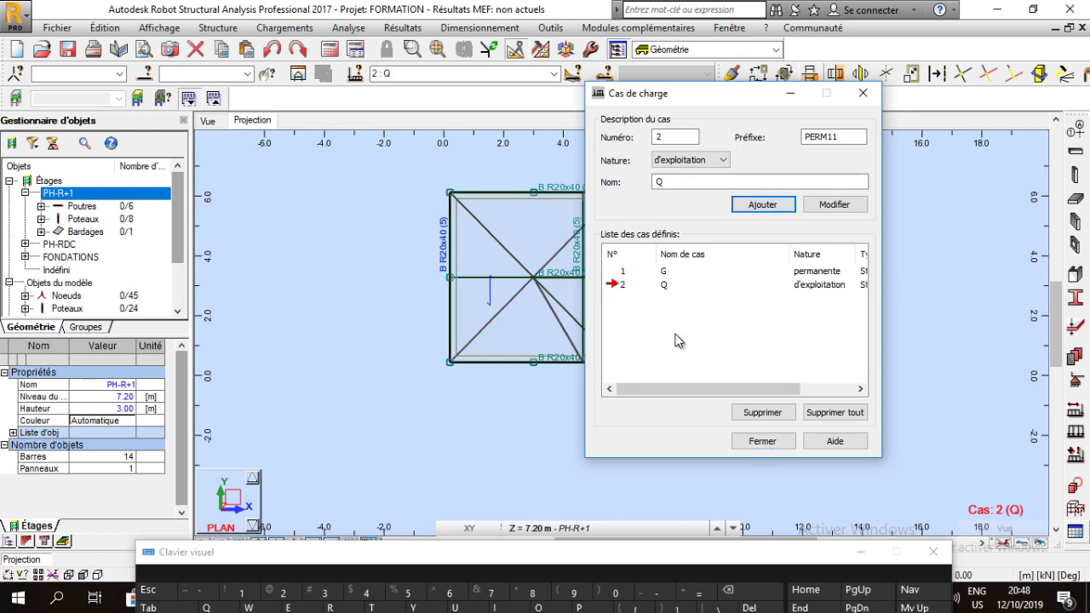
pyautogui.click(762, 441)
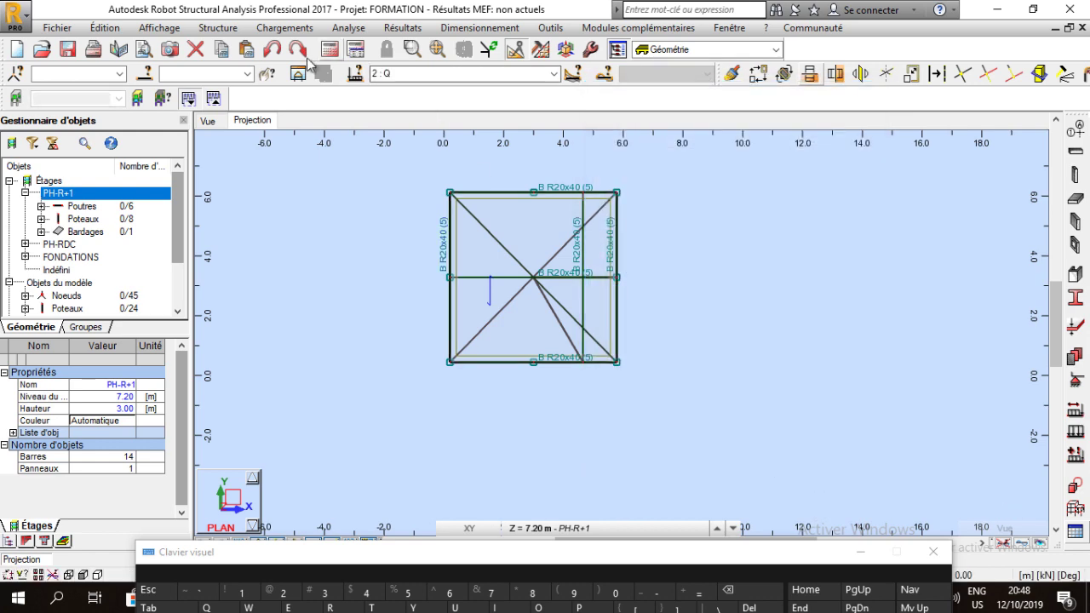
# Create a manual load combination named ELU of type EFF.
pyautogui.click(274, 28)
pyautogui.click(315, 78)
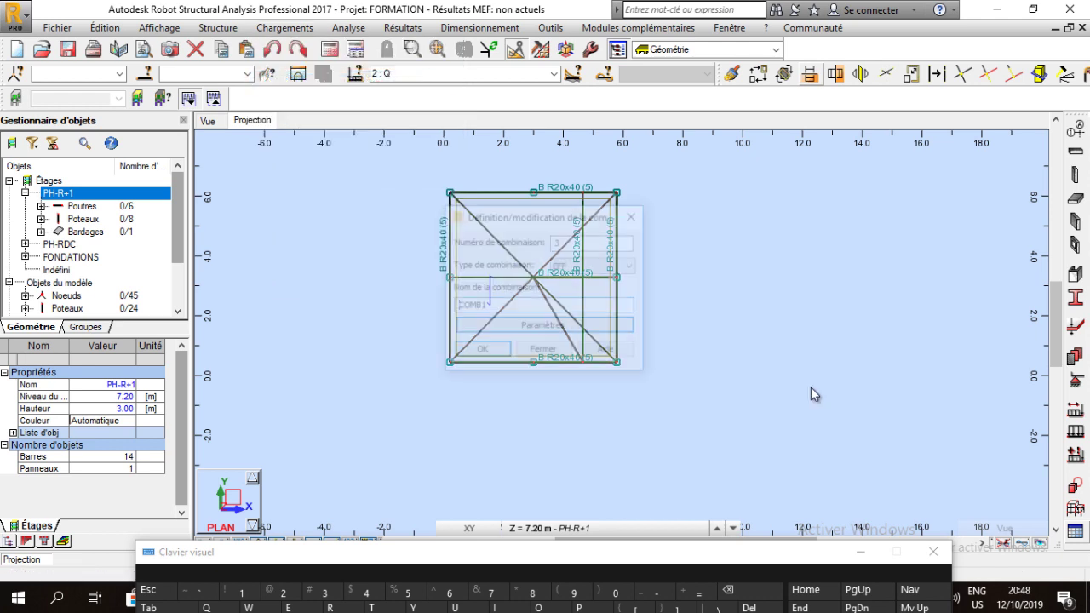
pyautogui.press('Tab')
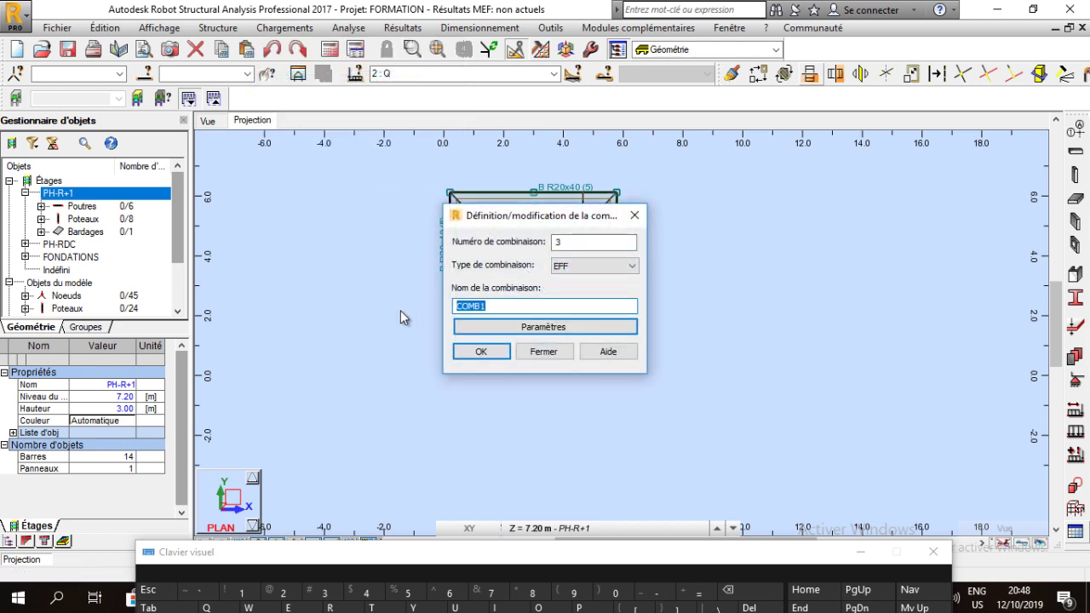
pyautogui.write('ELU')
pyautogui.click(464, 365)
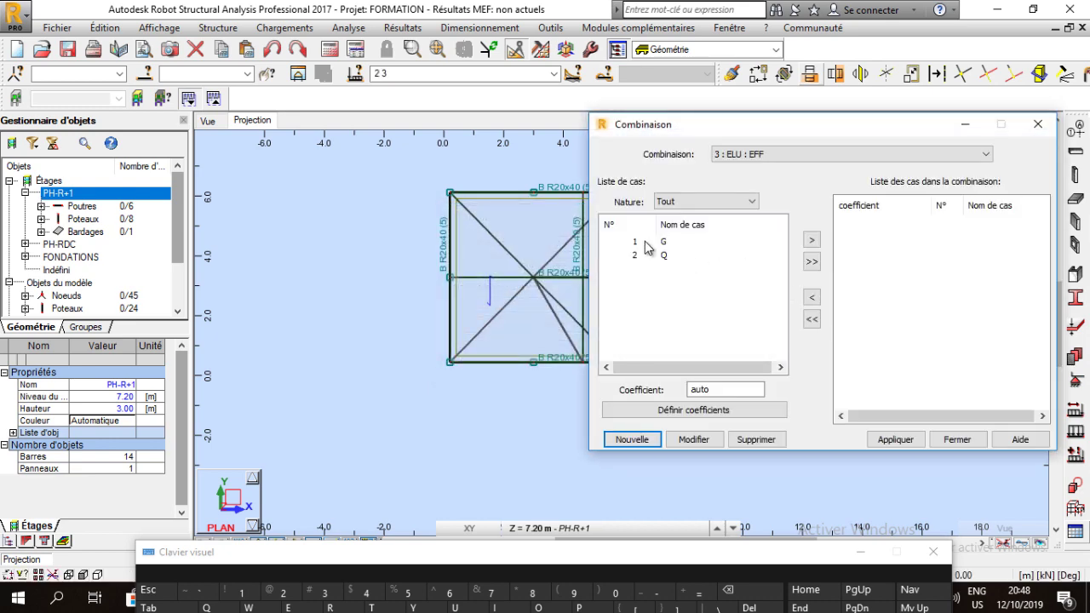
# Add load case G to the ELU combination with a coefficient of 1.35.
pyautogui.click(635, 242)
pyautogui.click(575, 528)
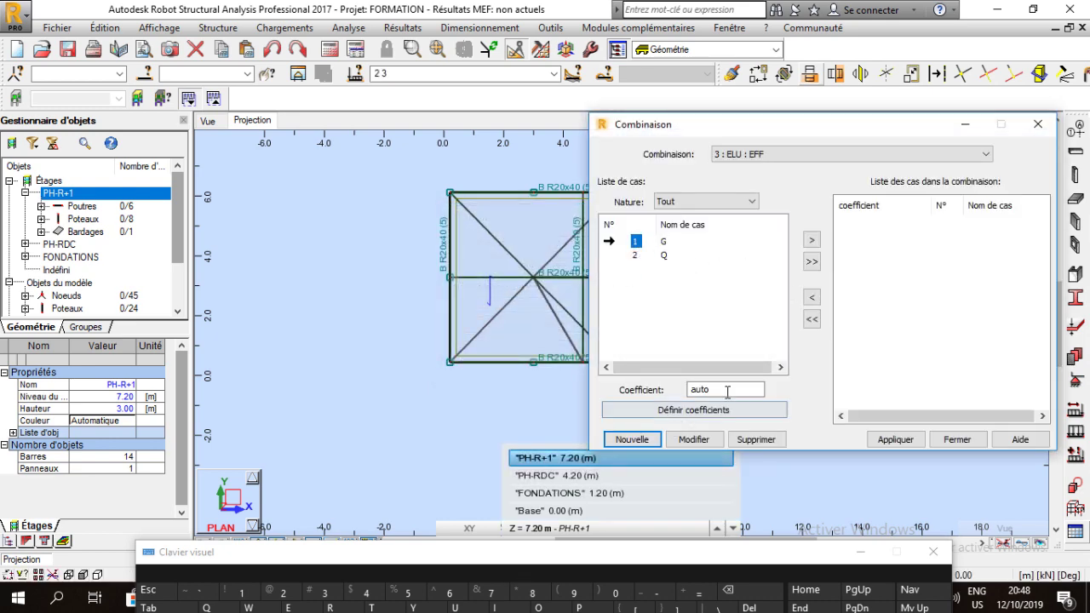
pyautogui.doubleClick(723, 389)
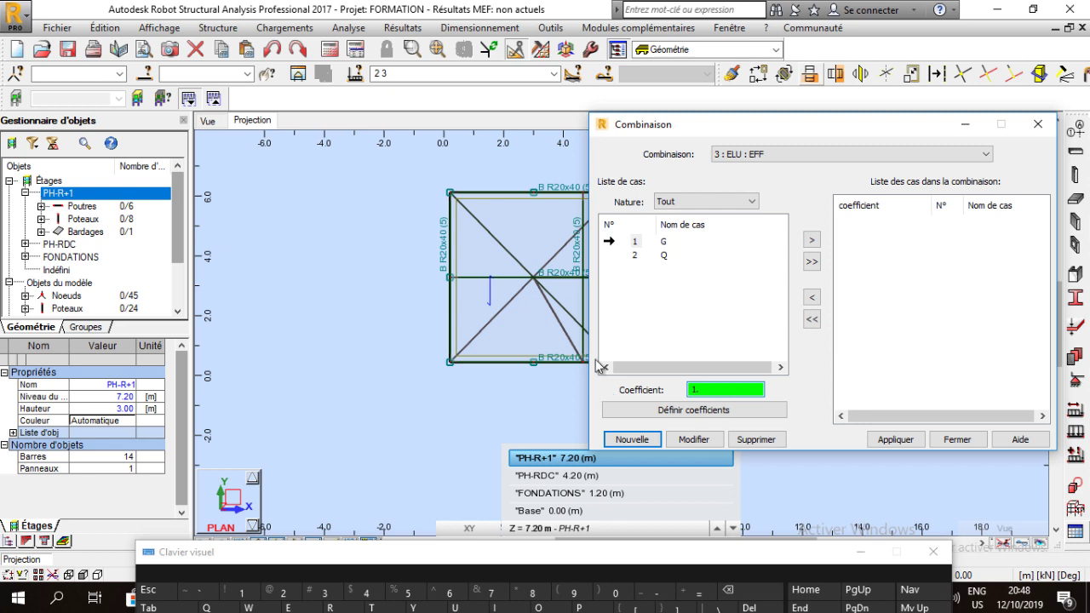
pyautogui.write('1.')
pyautogui.click(324, 593)
pyautogui.click(407, 595)
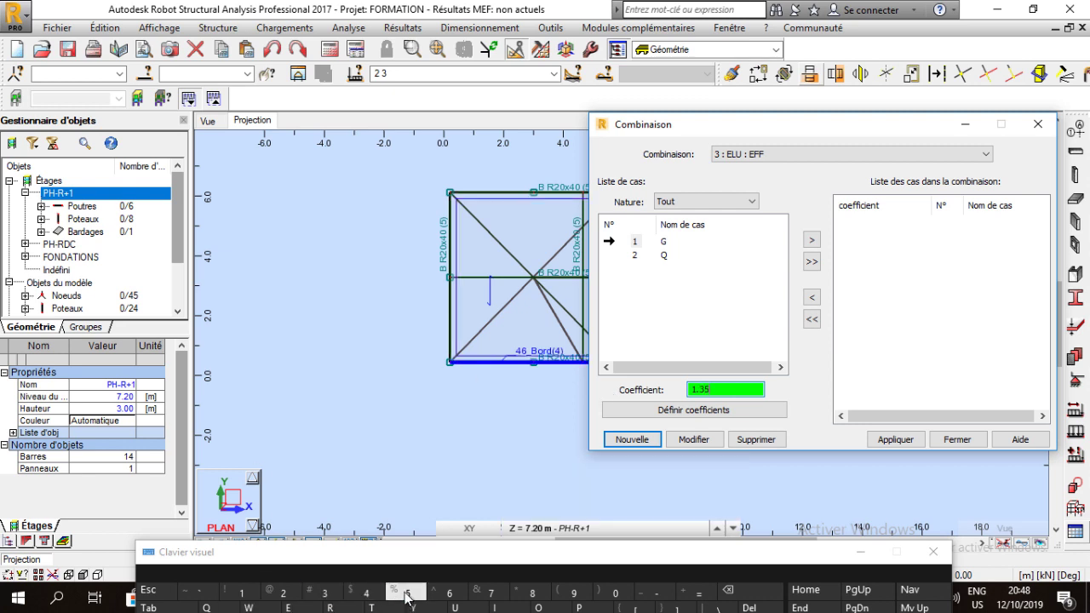
pyautogui.click(813, 242)
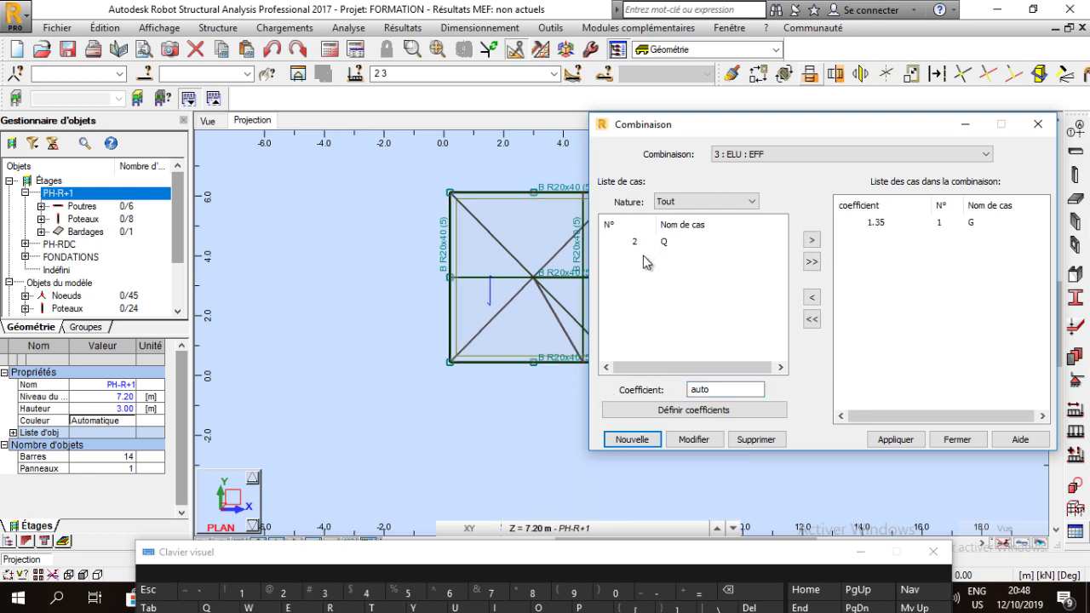
# Add load case Q to the ELU combination with a coefficient of 1.5 and apply the combination.
pyautogui.click(723, 389)
pyautogui.write('1.')
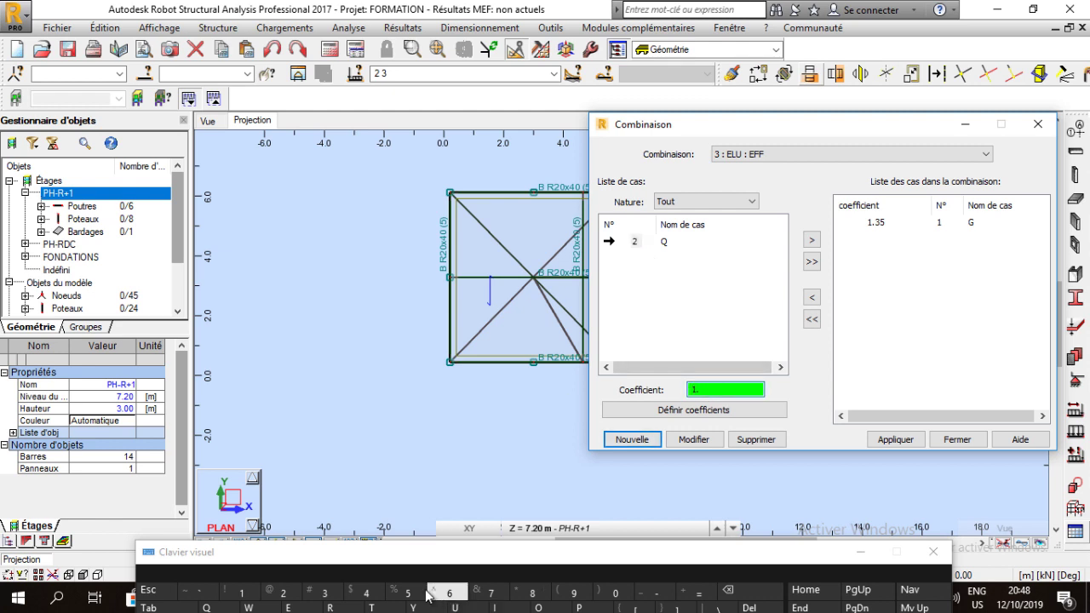
pyautogui.write('5')
pyautogui.click(813, 242)
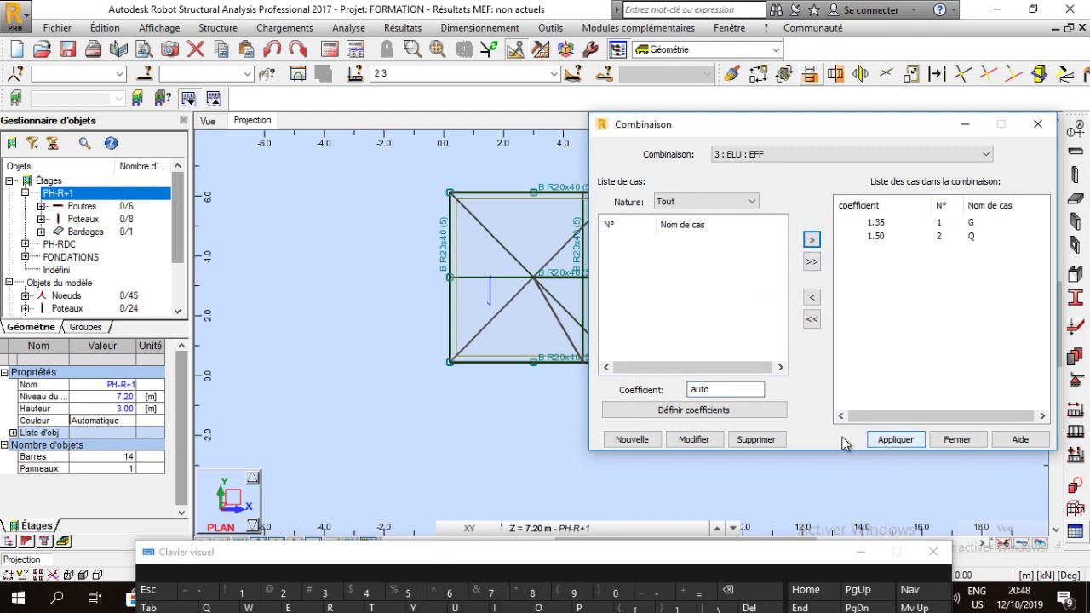
pyautogui.click(890, 439)
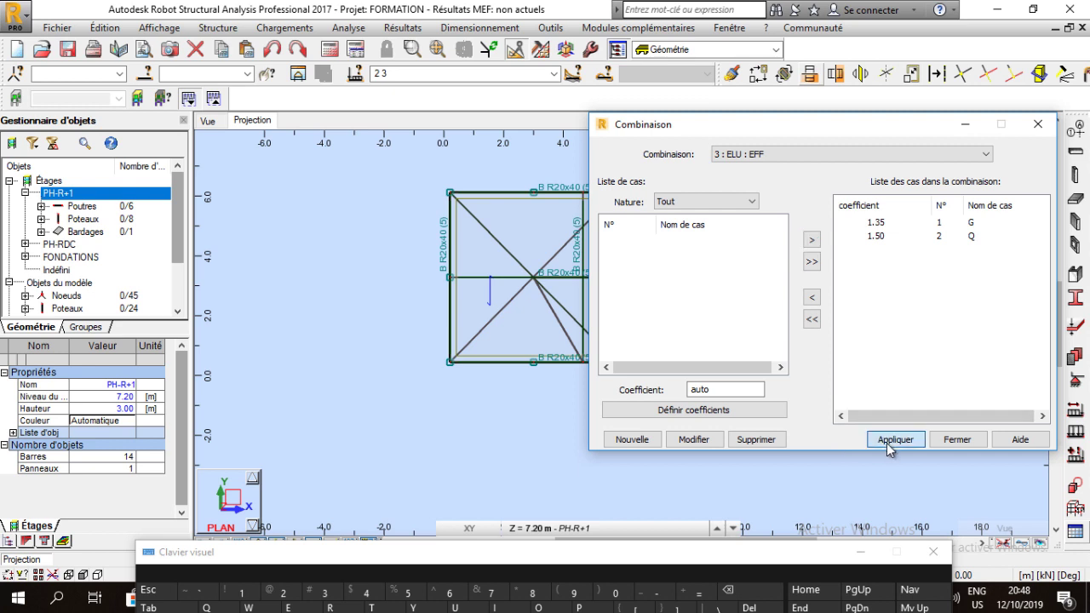
# Create a second manual load combination named ELS of type EFF.
pyautogui.click(628, 441)
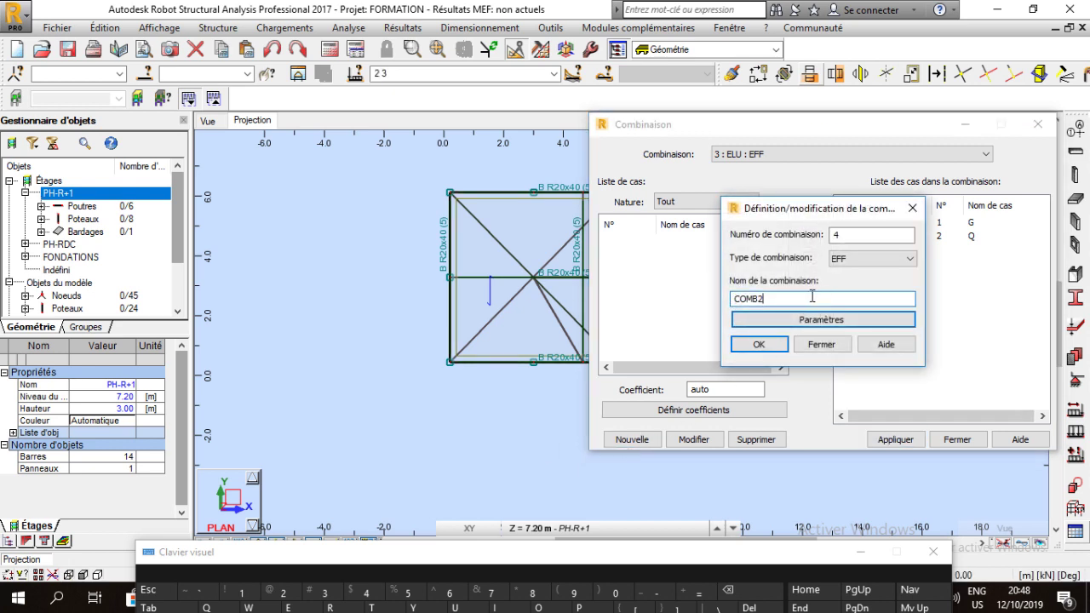
pyautogui.moveTo(812, 295); pyautogui.dragTo(662, 290)
pyautogui.write('ELS')
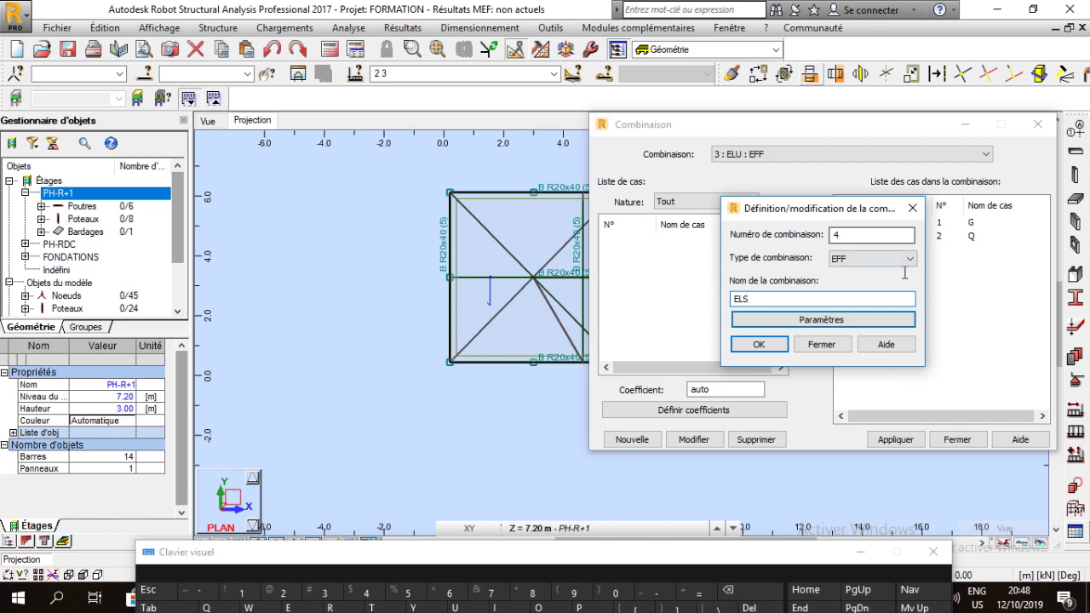
pyautogui.click(759, 344)
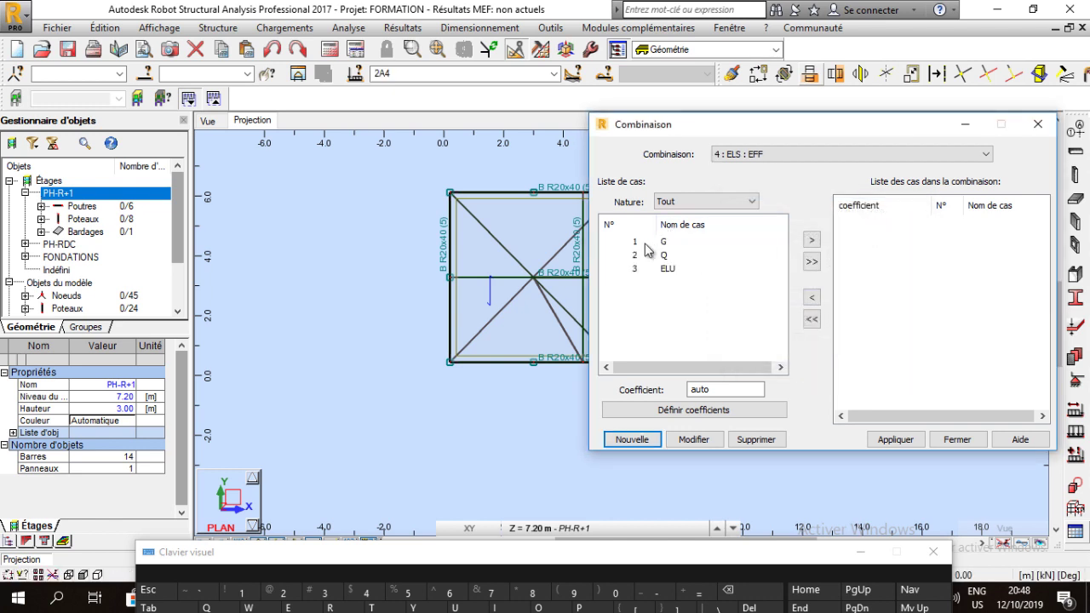
# Add load cases G and Q to the ELS combination with a coefficient of 1, apply it and close the combinations.
pyautogui.doubleClick(707, 389)
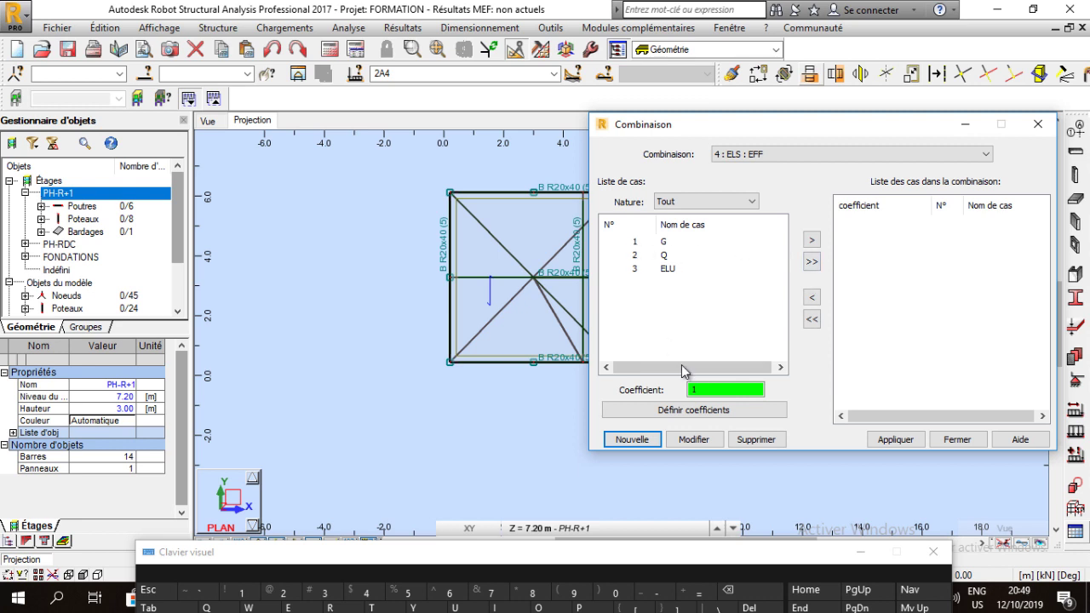
pyautogui.click(635, 242)
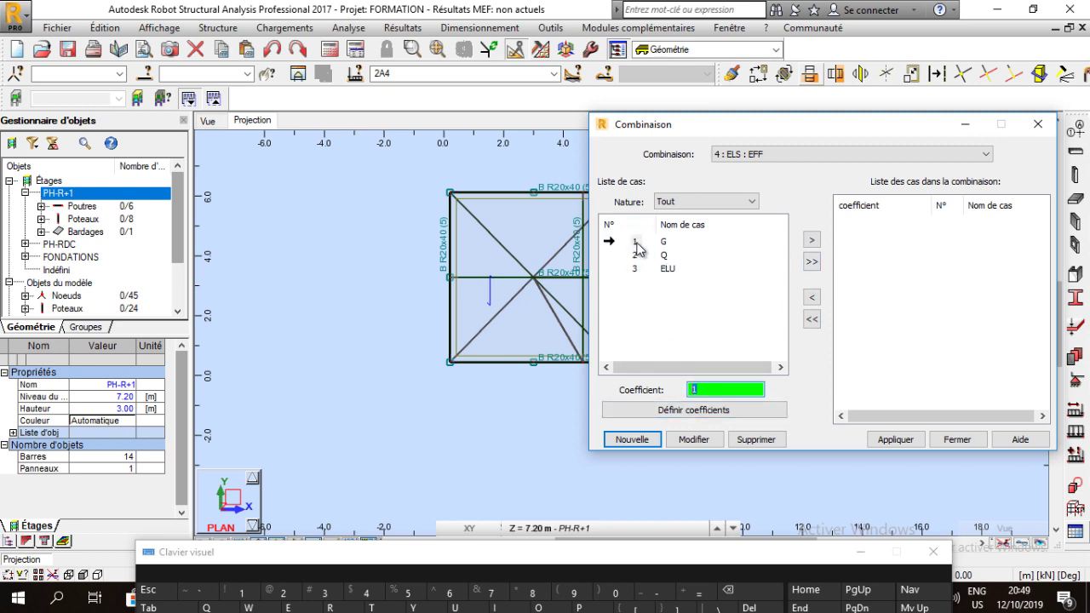
pyautogui.keyDown('shift'); pyautogui.click(635, 255); pyautogui.keyUp('shift')
pyautogui.click(811, 240)
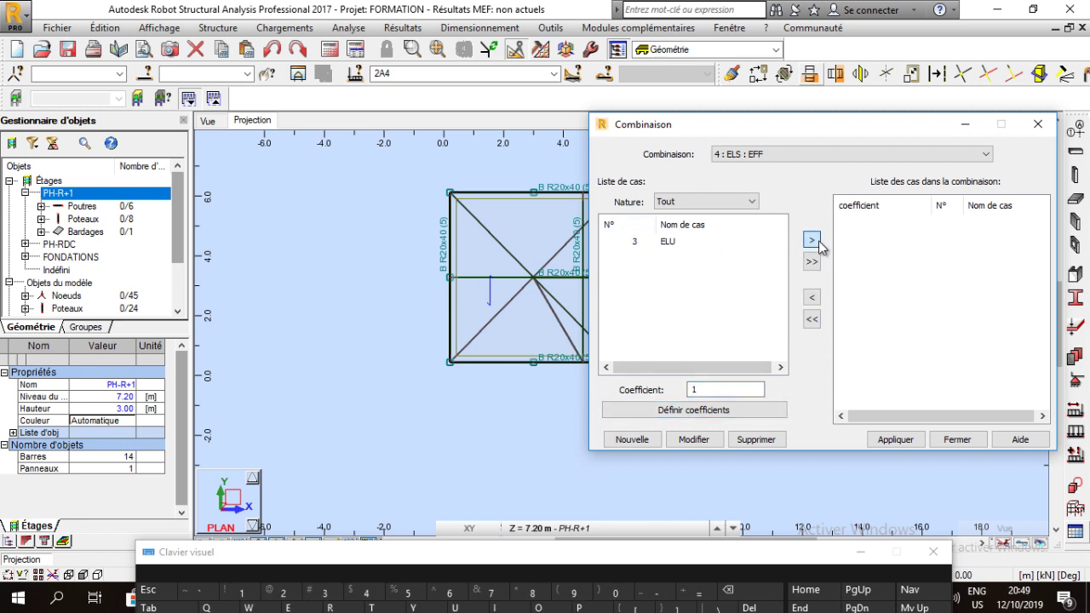
pyautogui.click(896, 439)
pyautogui.click(955, 440)
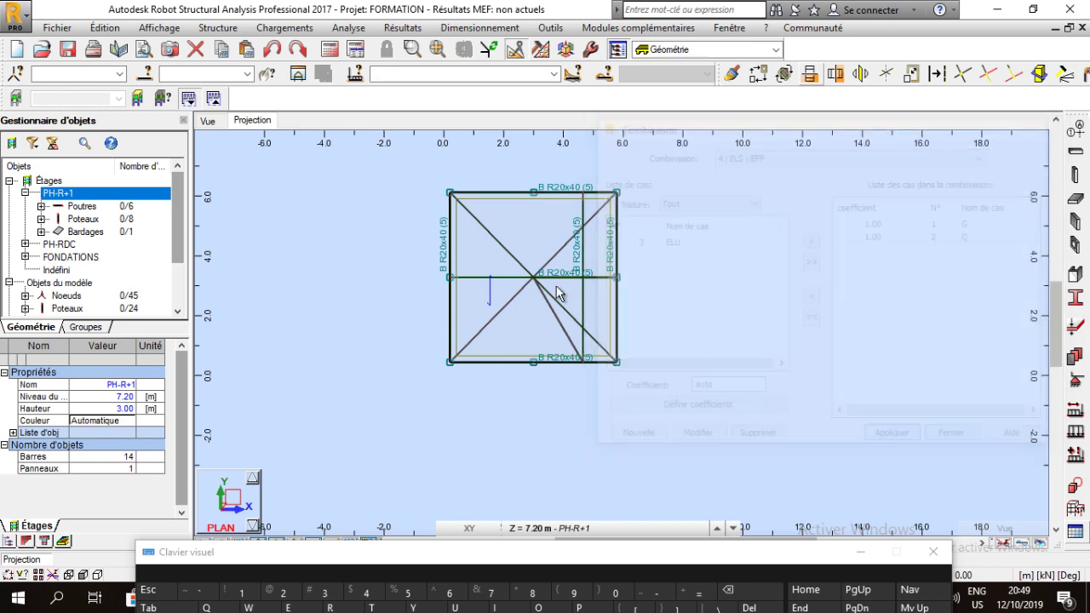
# Make load case G the active case.
pyautogui.scroll(4, 487, 281)
pyautogui.scroll(-3, 492, 286)
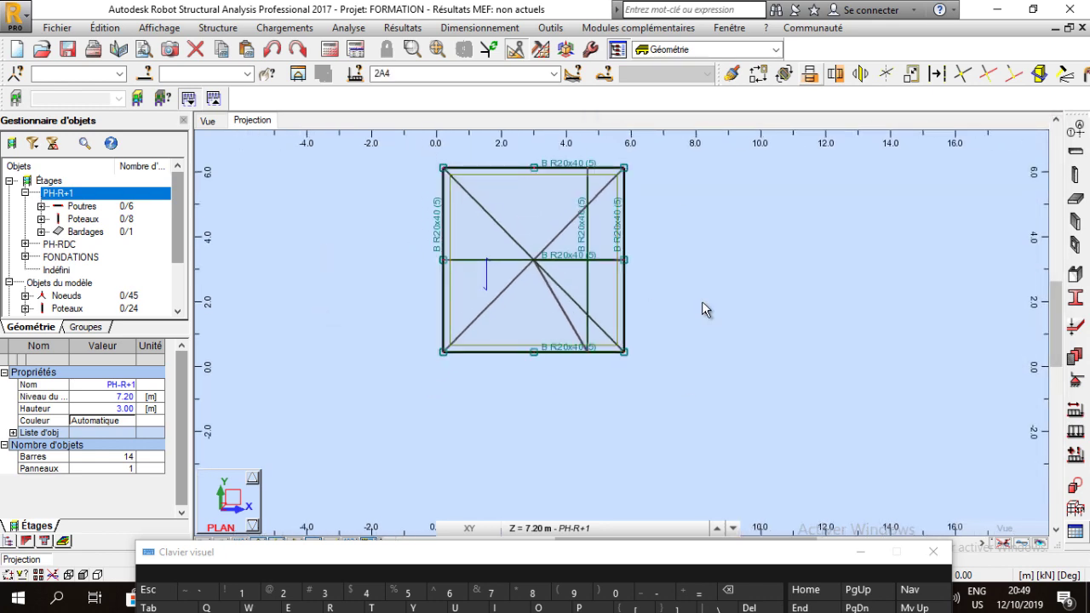
pyautogui.click(553, 74)
pyautogui.scroll(2, 433, 104)
pyautogui.click(408, 88)
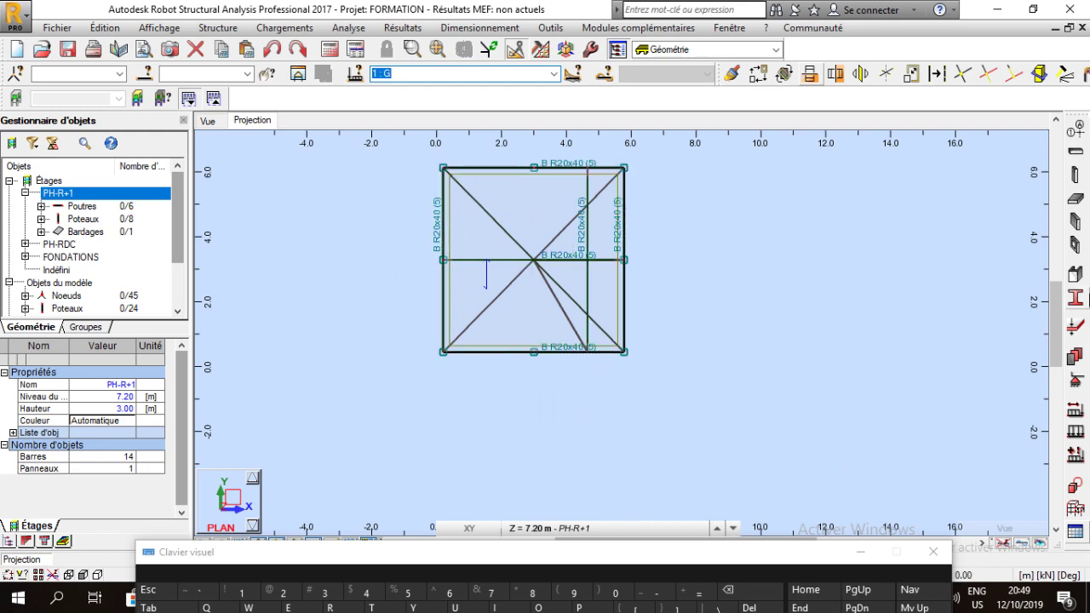
# Apply a uniform surface load of -1.00 kPa in Z to the roof cladding of storey PH-R+1 under case G.
pyautogui.click(1075, 220)
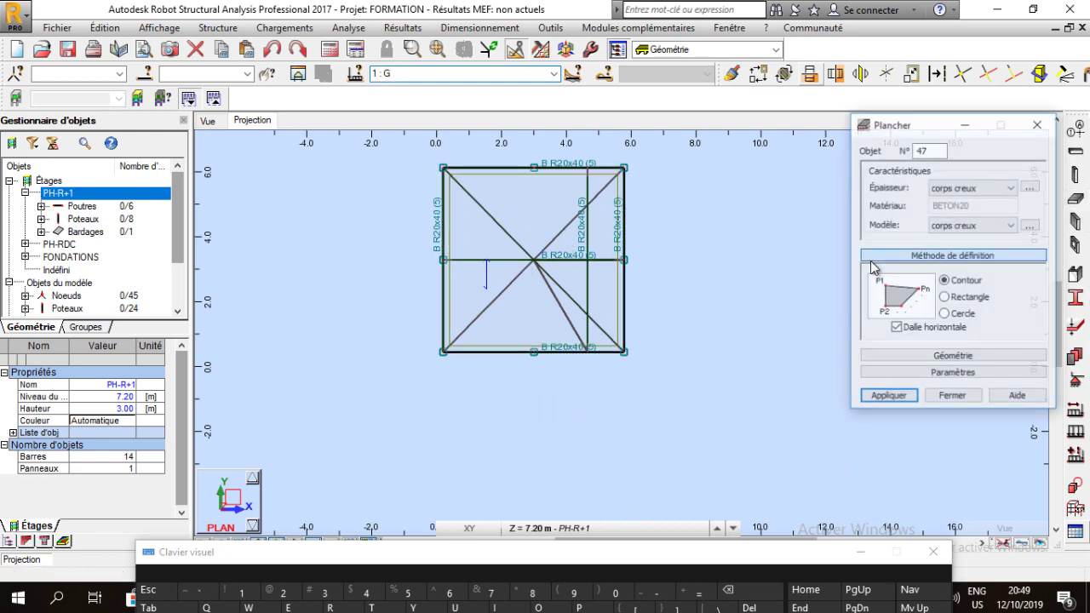
pyautogui.click(1038, 124)
pyautogui.click(1075, 431)
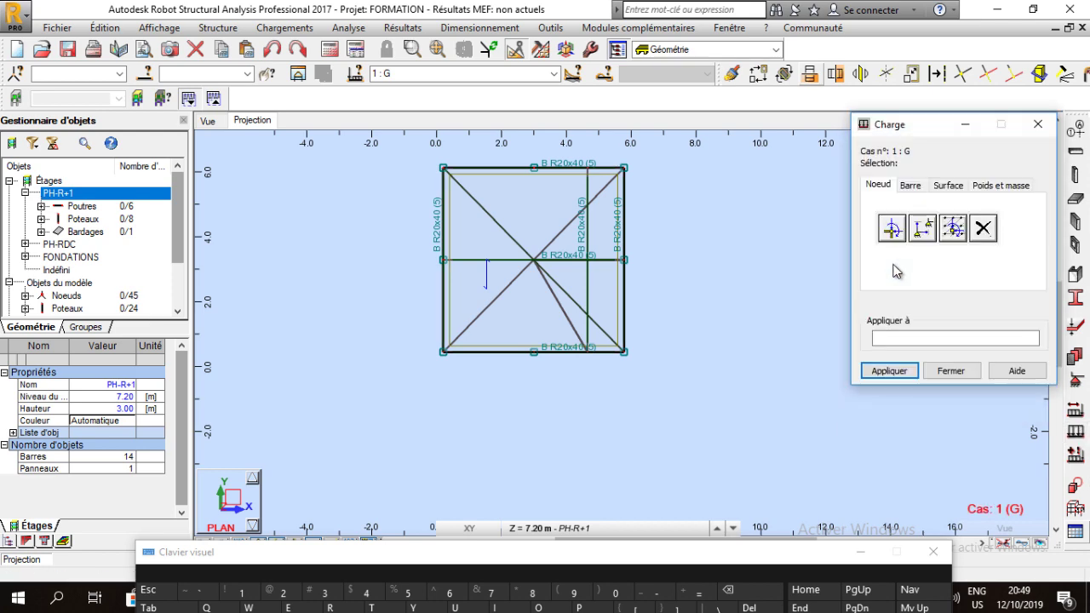
pyautogui.click(947, 189)
pyautogui.click(906, 240)
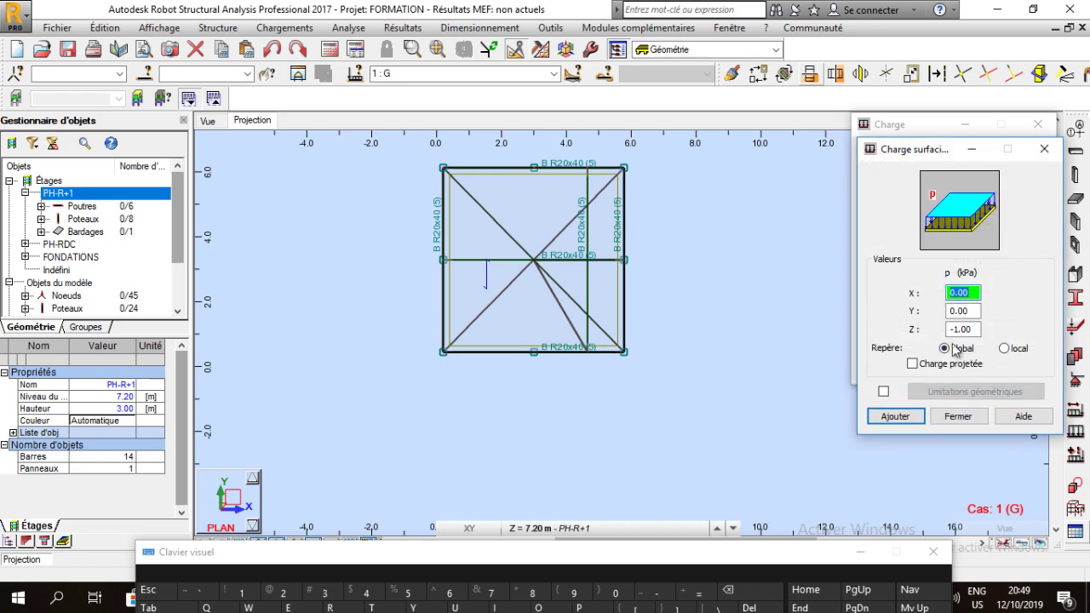
pyautogui.click(895, 417)
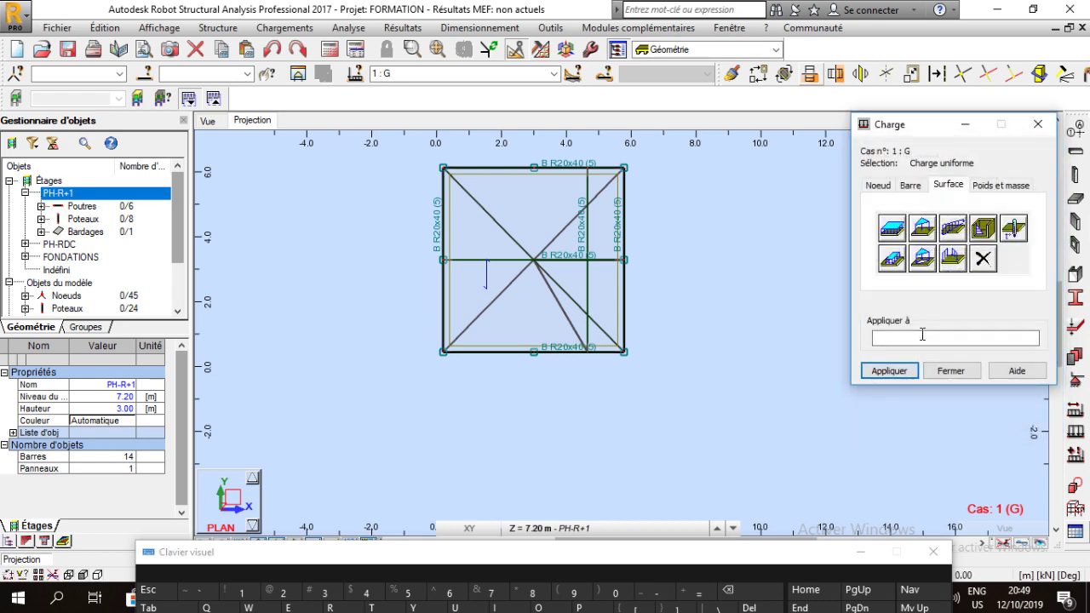
pyautogui.click(489, 273)
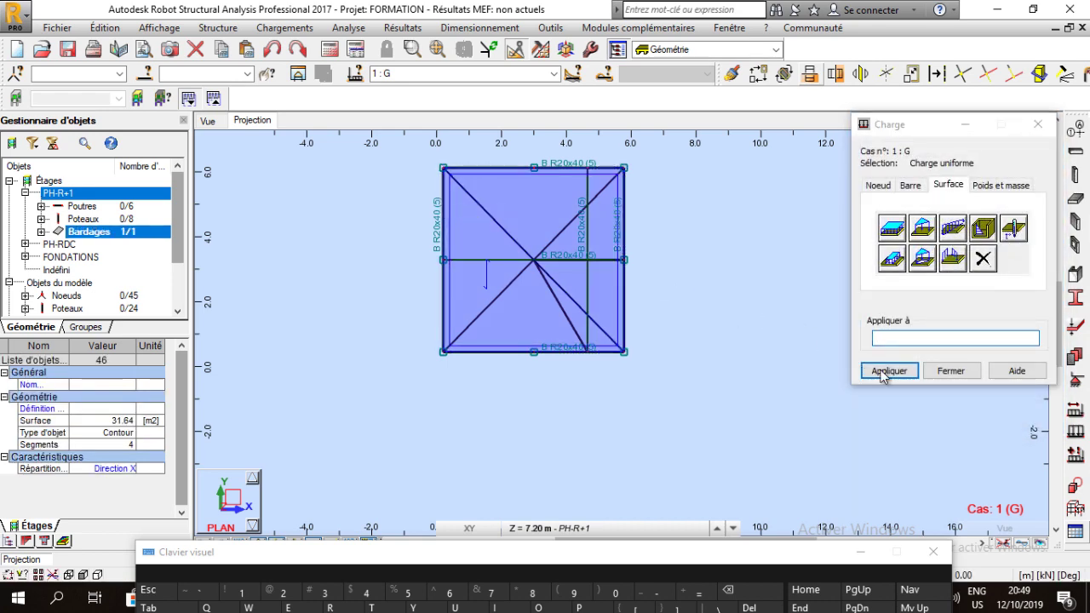
pyautogui.click(886, 371)
pyautogui.click(960, 375)
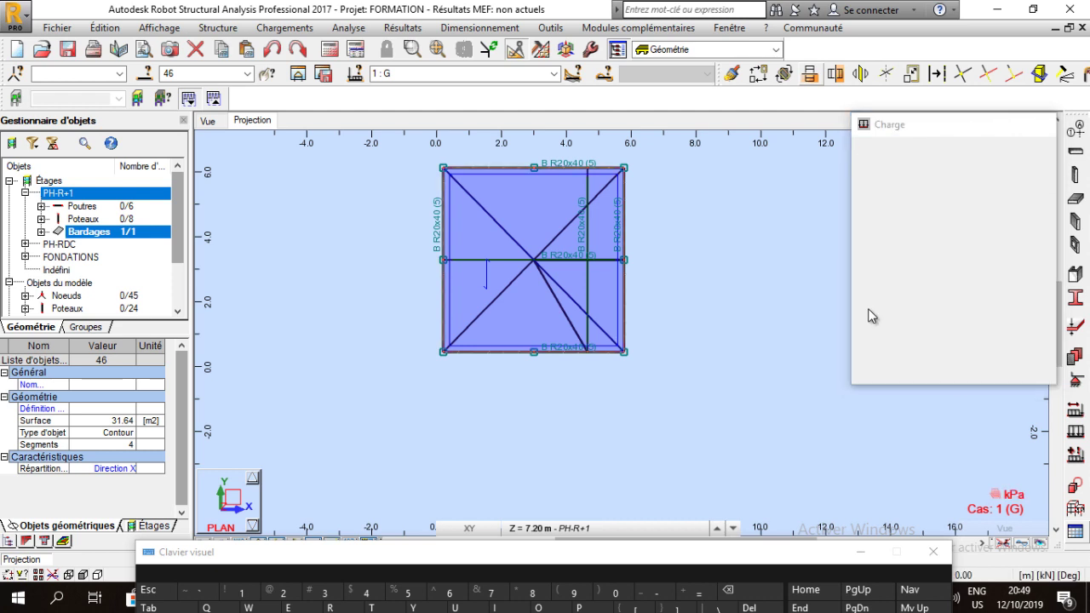
pyautogui.click(677, 218)
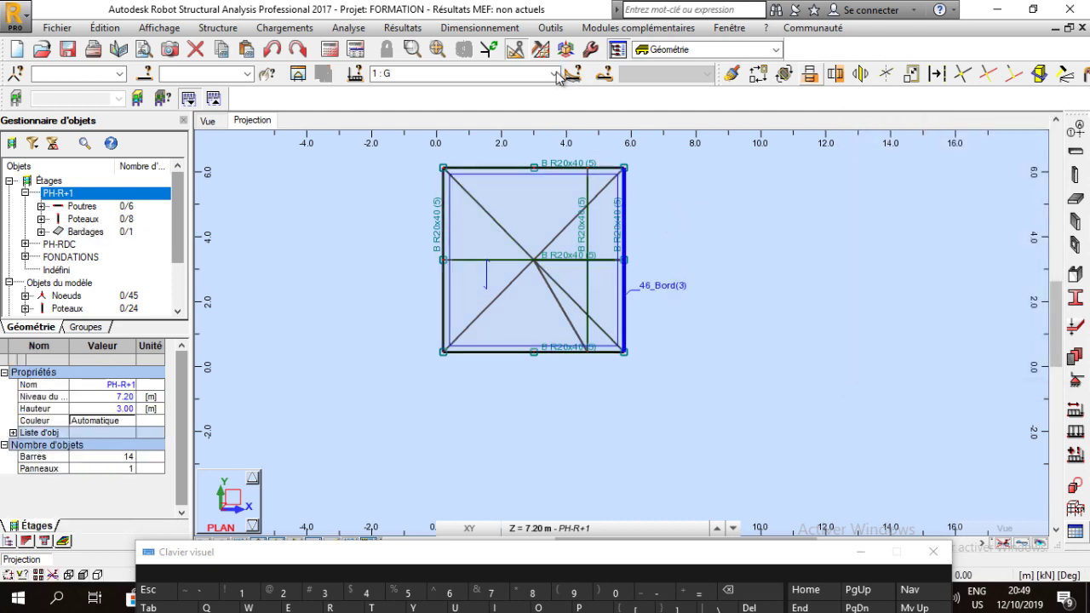
# Make load case Q active and apply a uniform surface load of -1.00 kPa in Z to the PH-R+1 roof cladding.
pyautogui.click(554, 74)
pyautogui.click(460, 98)
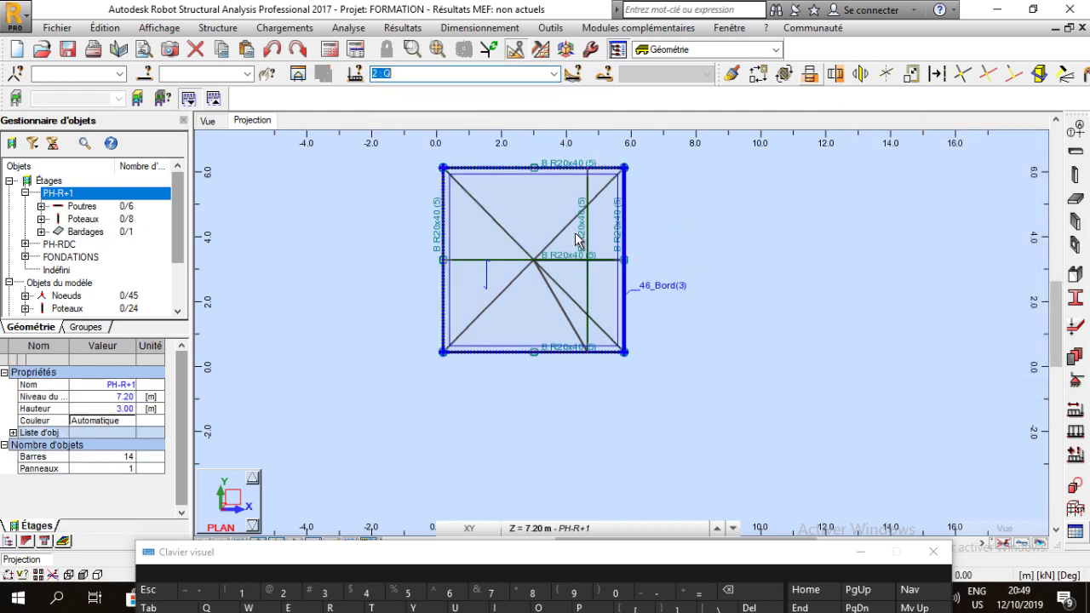
pyautogui.click(1075, 430)
pyautogui.click(948, 186)
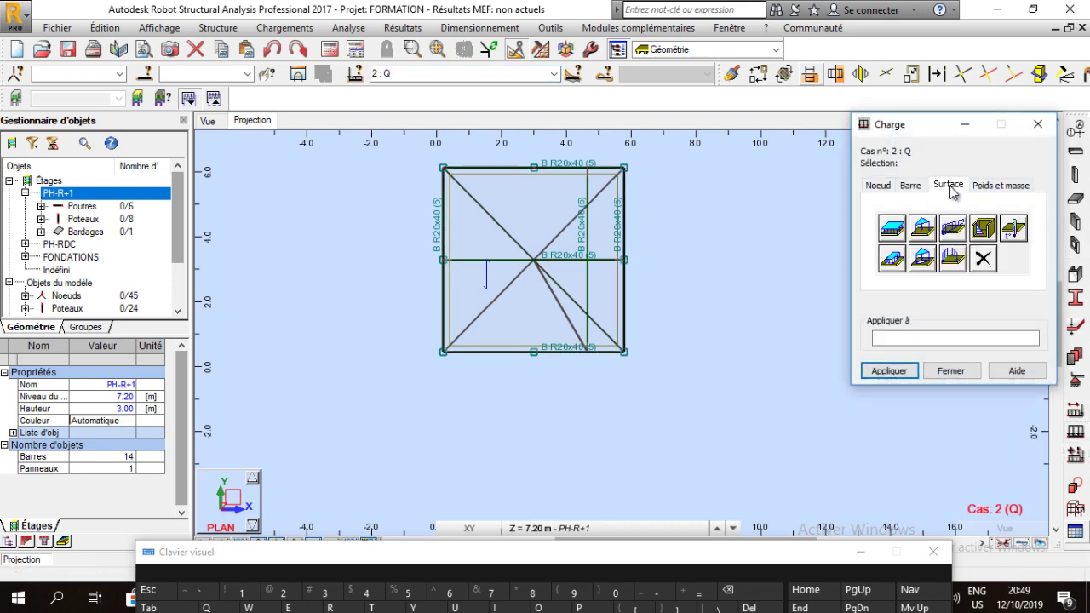
pyautogui.click(893, 228)
pyautogui.click(962, 329)
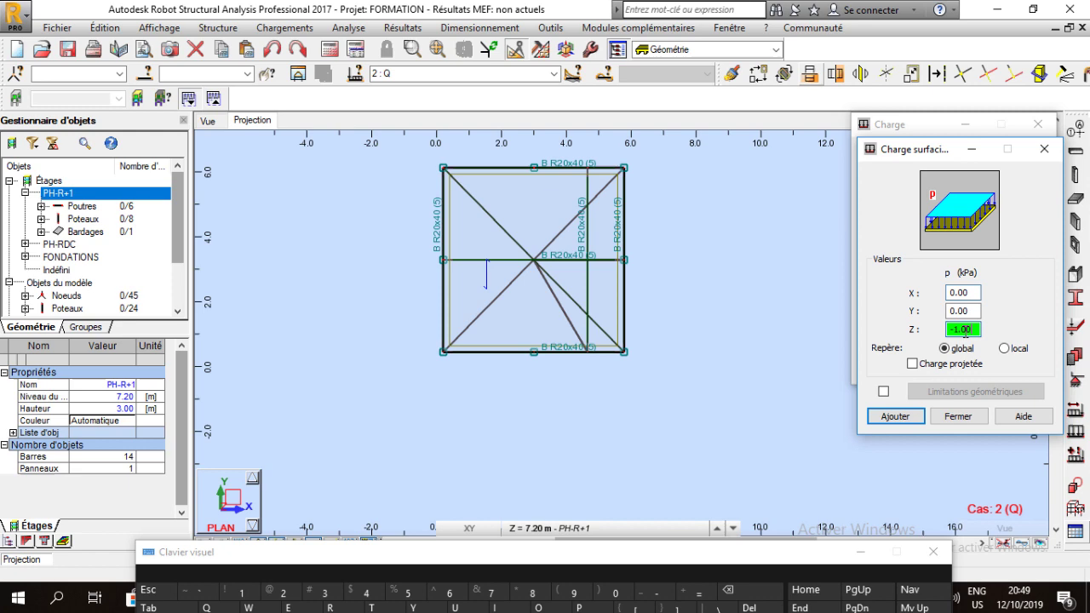
pyautogui.click(894, 415)
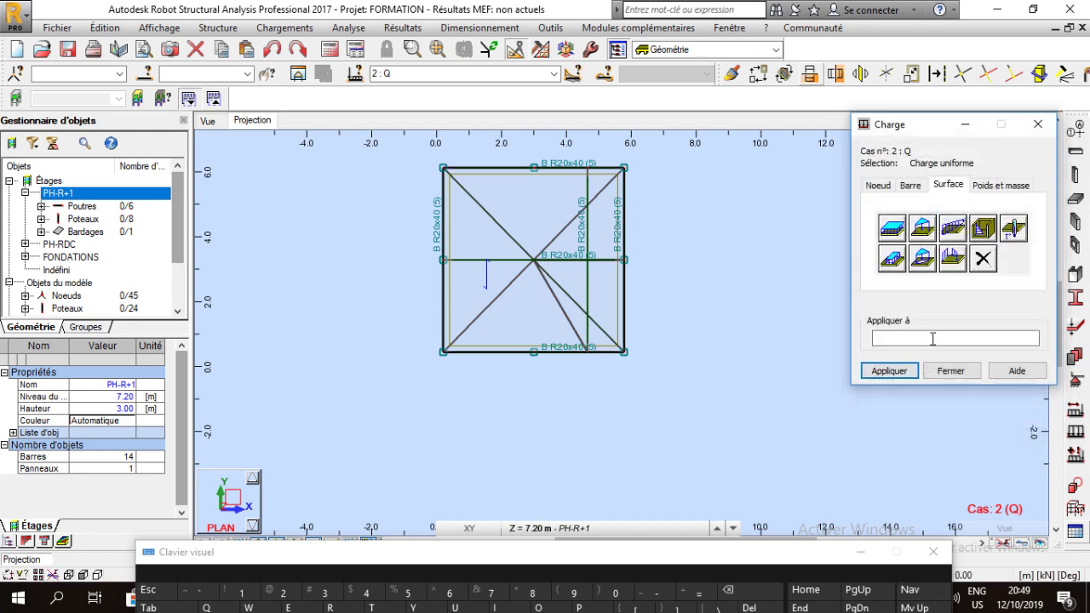
pyautogui.click(489, 281)
pyautogui.click(888, 370)
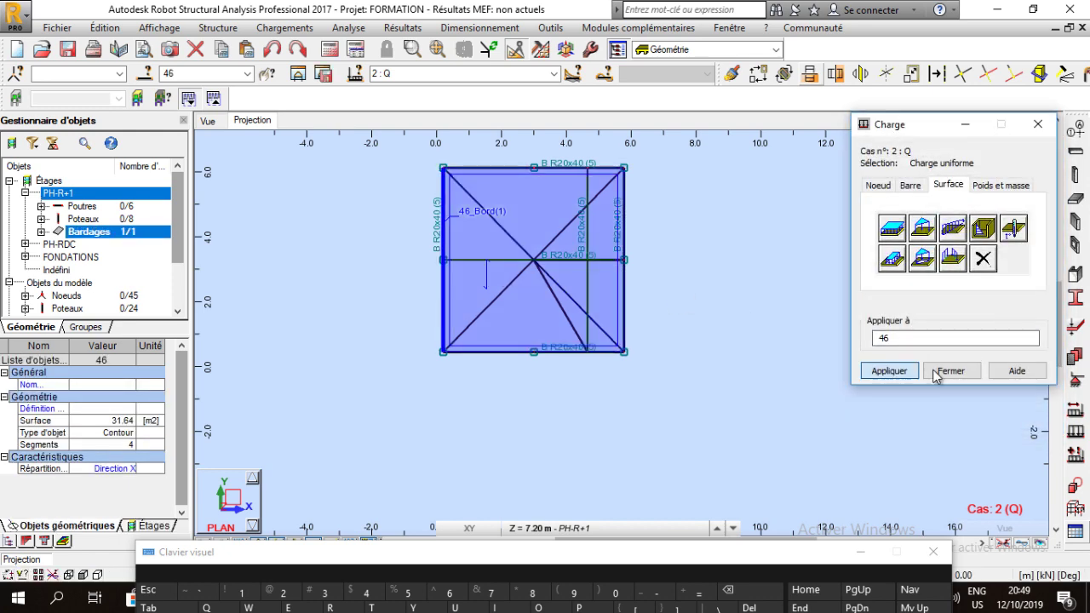
pyautogui.click(935, 371)
pyautogui.scroll(-1, 530, 312)
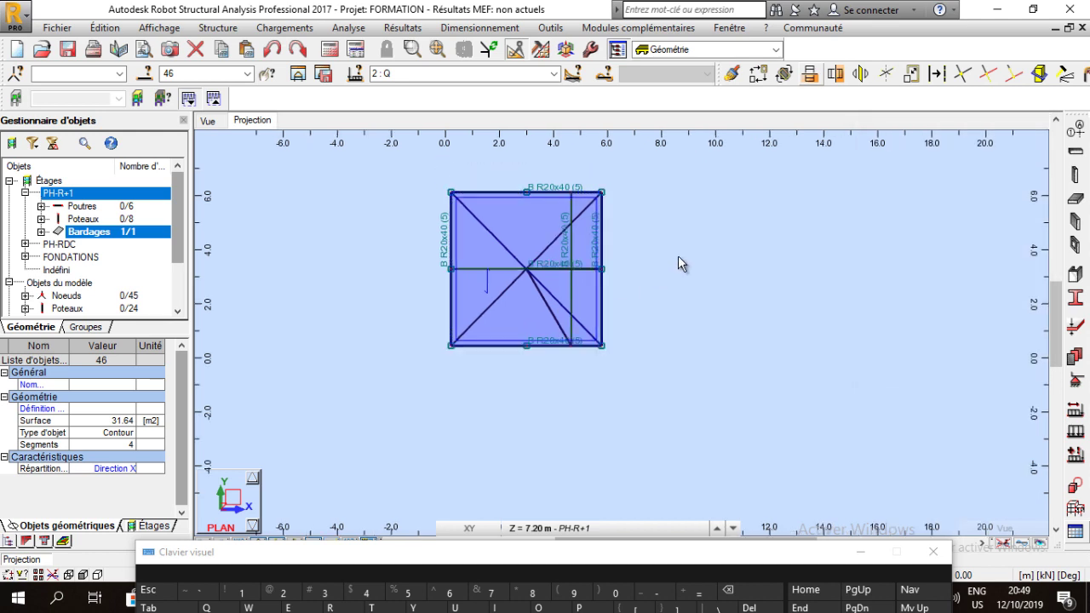
pyautogui.click(678, 256)
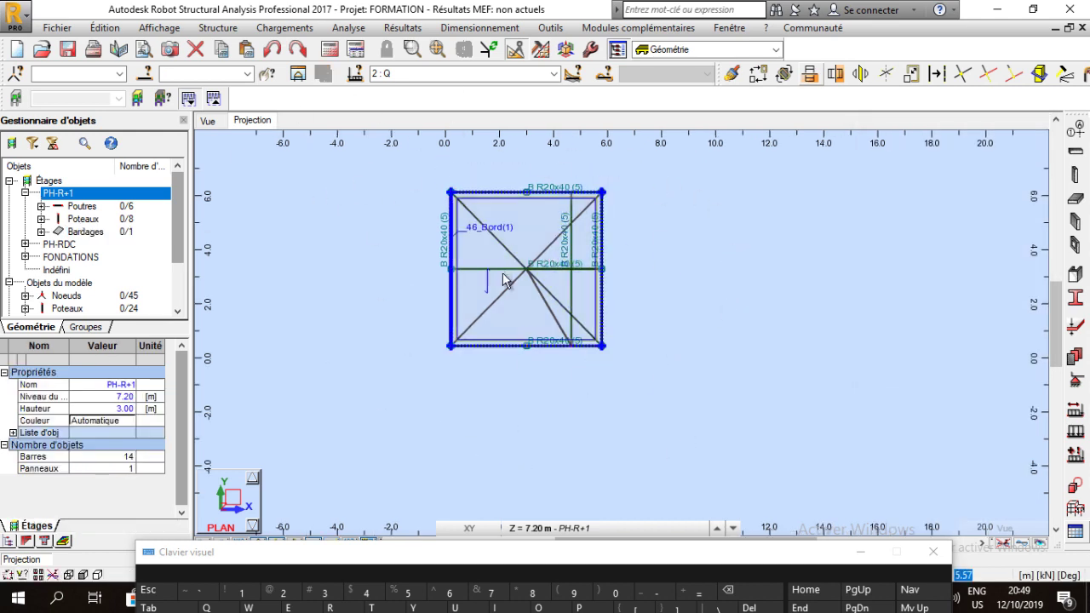
# Delete the intermediate R20x40 beam running in the Y direction at X = 4.65 m on storey PH-R+1.
pyautogui.click(573, 250)
pyautogui.press('Delete')
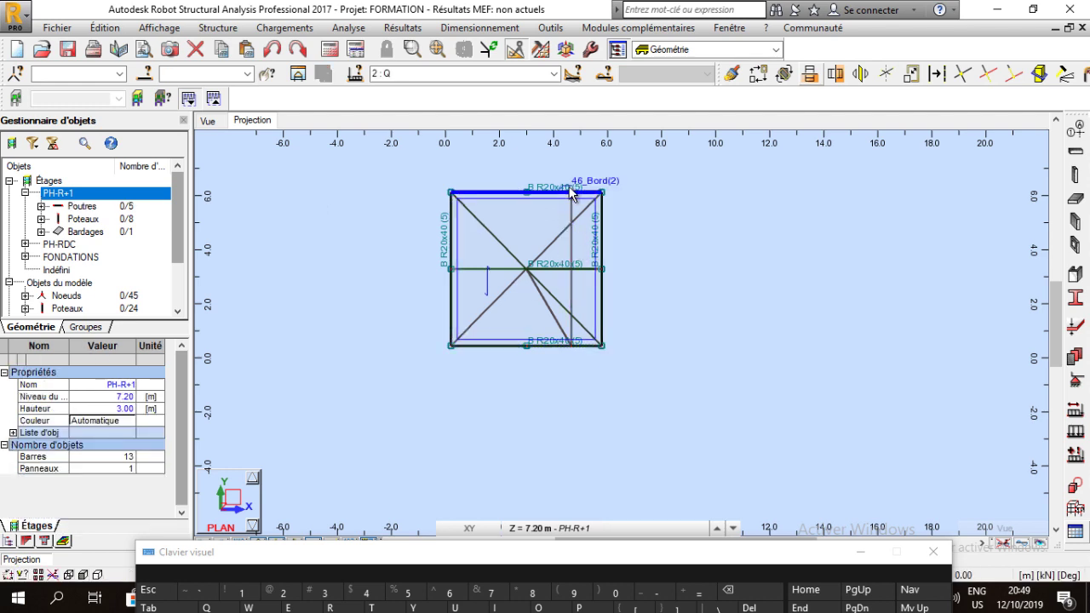
pyautogui.click(572, 241)
# Delete the two leftover end nodes of the removed intermediate beam on storey PH-R+1.
pyautogui.scroll(2, 571, 245)
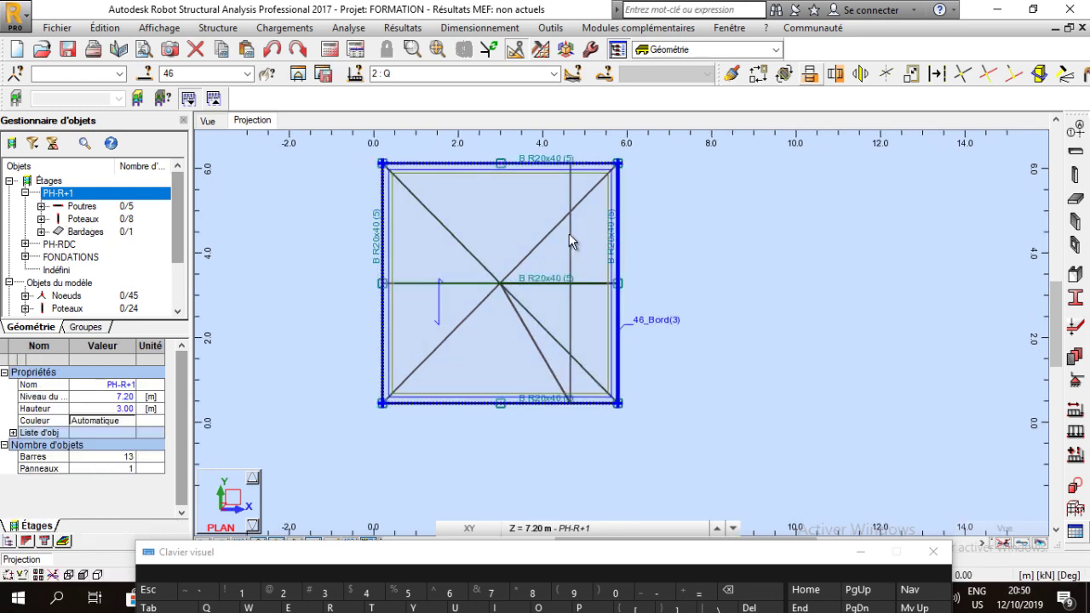
pyautogui.click(568, 162)
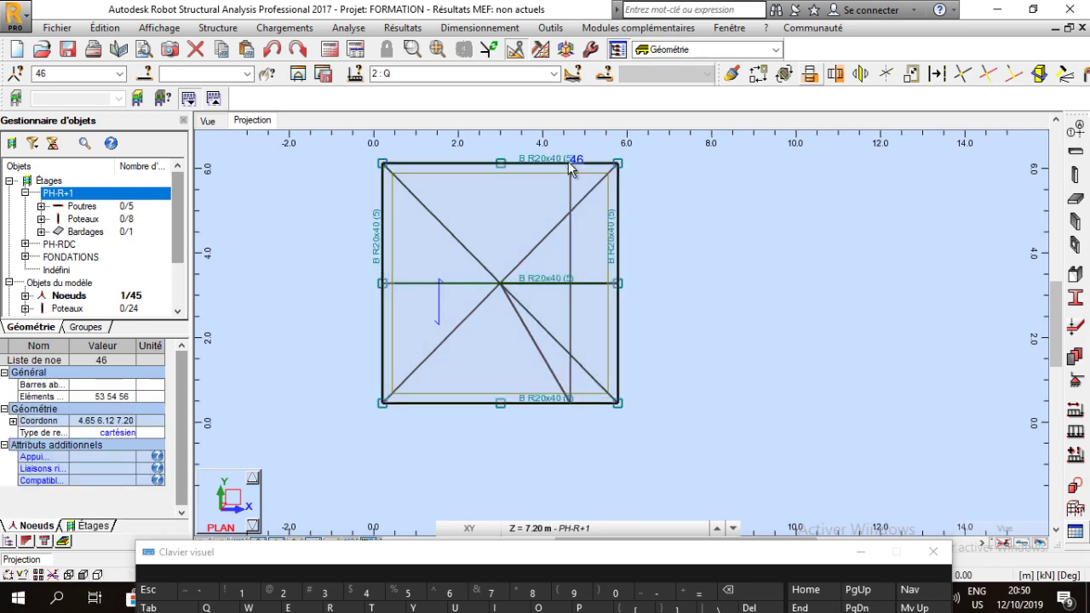
pyautogui.press('Escape')
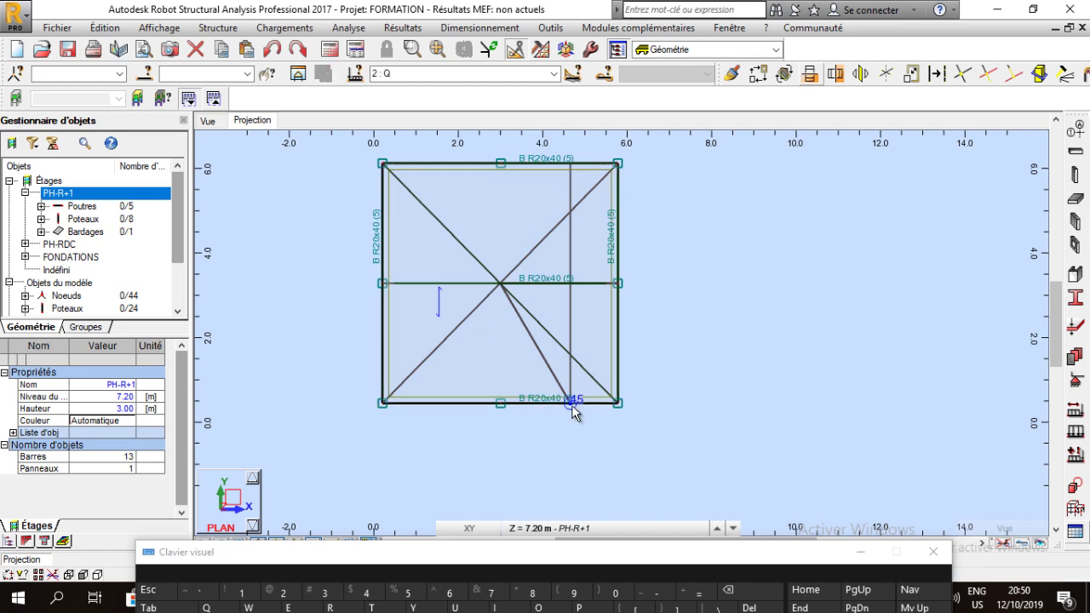
pyautogui.click(572, 406)
pyautogui.press('Delete')
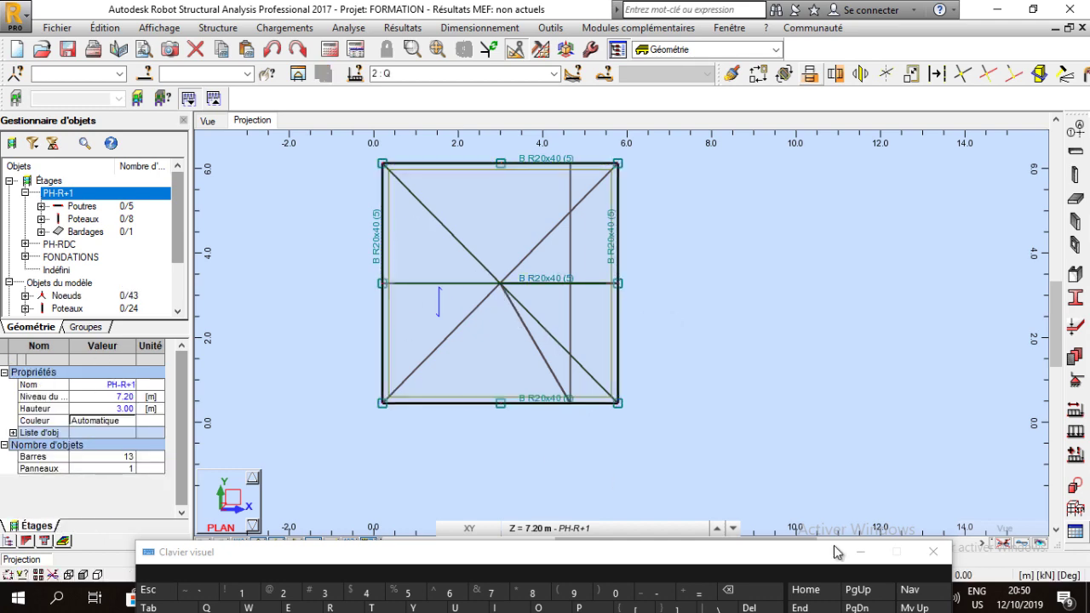
# Minimise the on-screen keyboard and restrict the graphical selection filter to nodes only.
pyautogui.click(860, 551)
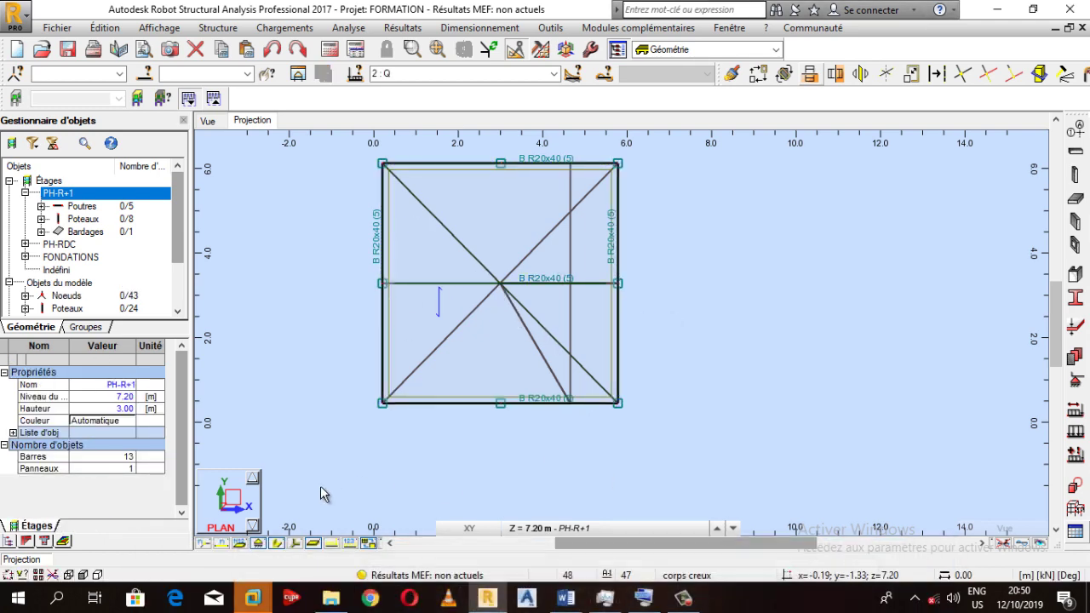
pyautogui.click(23, 574)
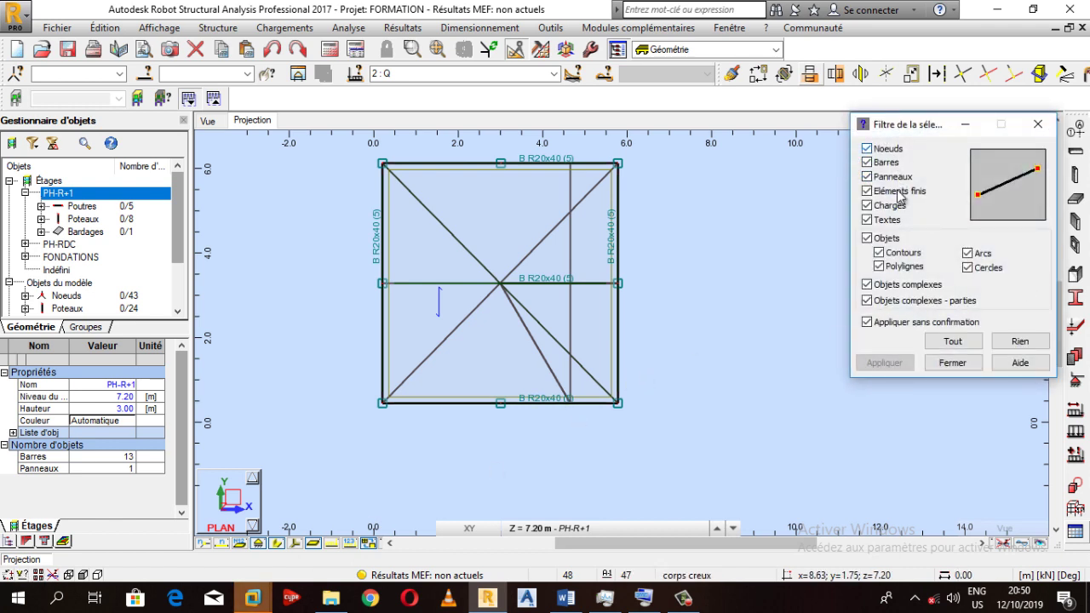
pyautogui.click(1020, 341)
pyautogui.click(885, 150)
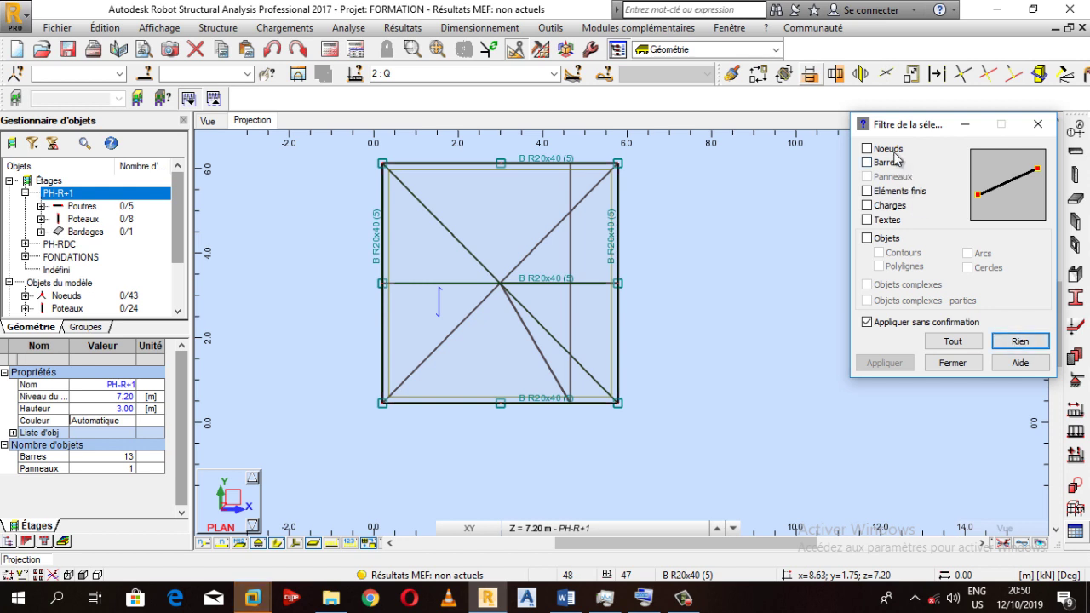
pyautogui.click(947, 362)
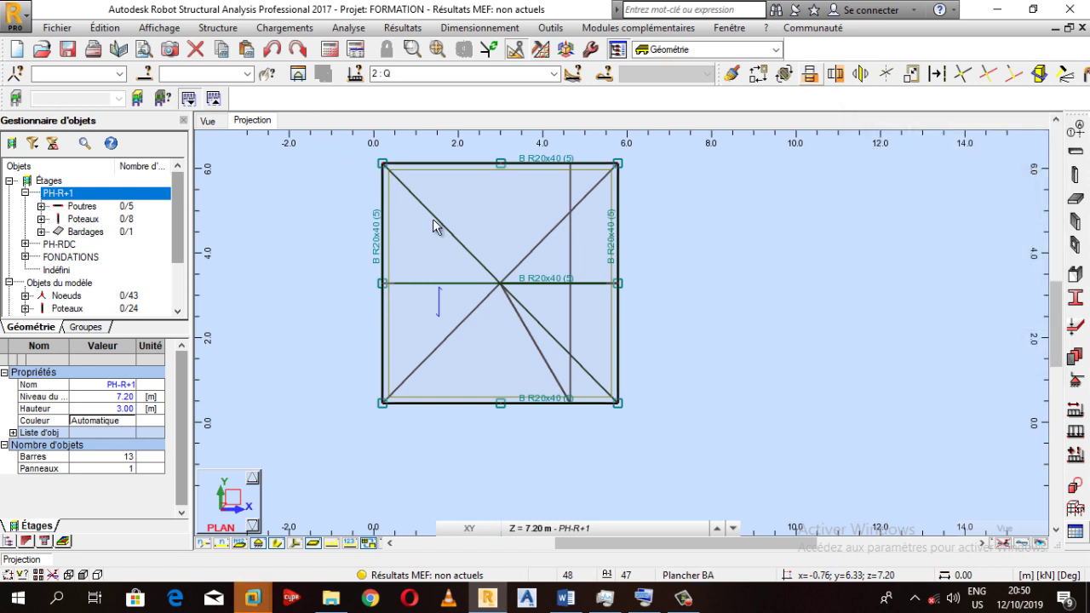
# Try to delete all nodes on the PH-R+1 plan, choosing to delete only the selected bars.
pyautogui.moveTo(342, 154); pyautogui.dragTo(655, 414)
pyautogui.press('Delete')
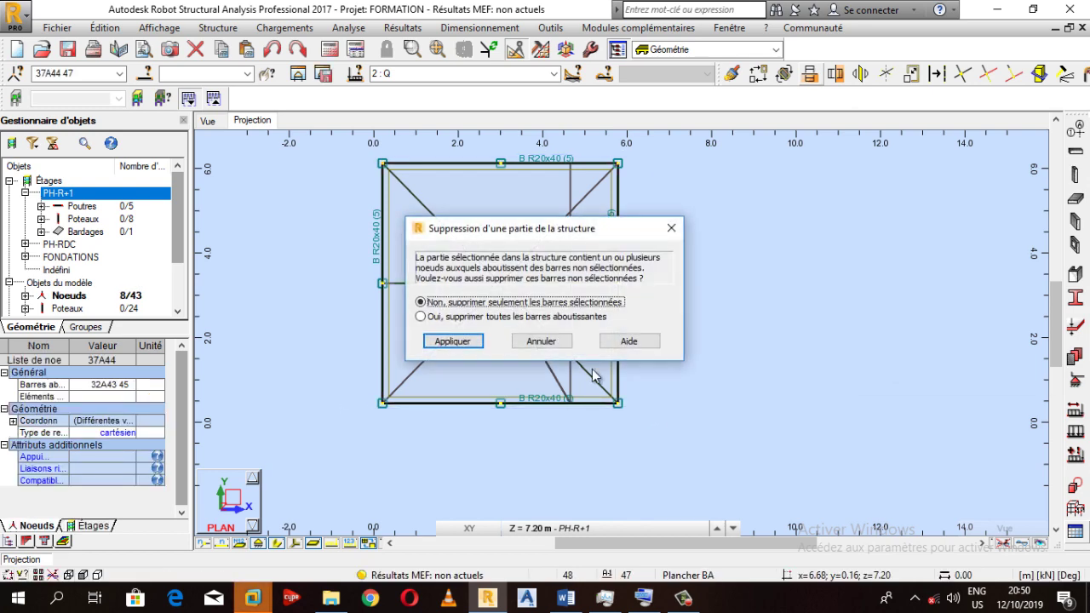
pyautogui.click(452, 340)
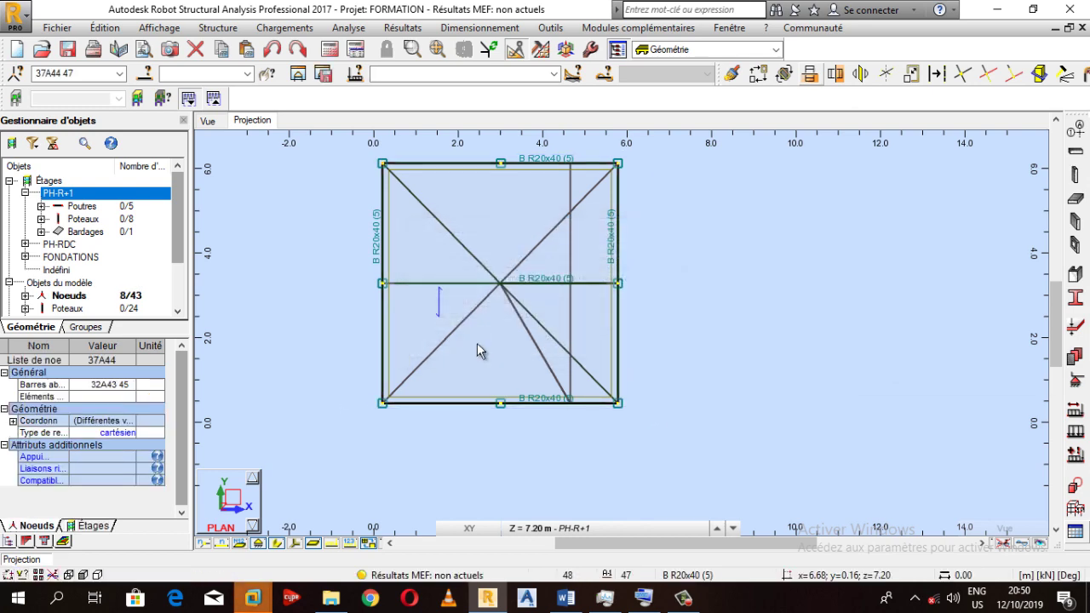
pyautogui.scroll(-3, 477, 342)
pyautogui.scroll(1, 331, 380)
pyautogui.click(276, 380)
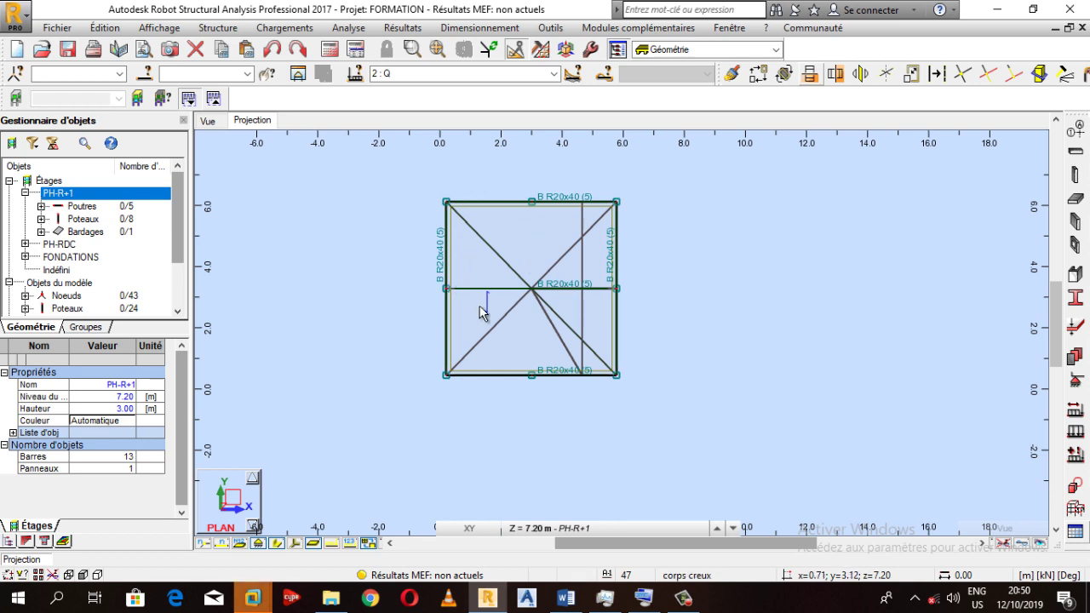
# Make PH-RDC the active storey and show its plan at level 4.20 m.
pyautogui.click(66, 257)
pyautogui.click(53, 246)
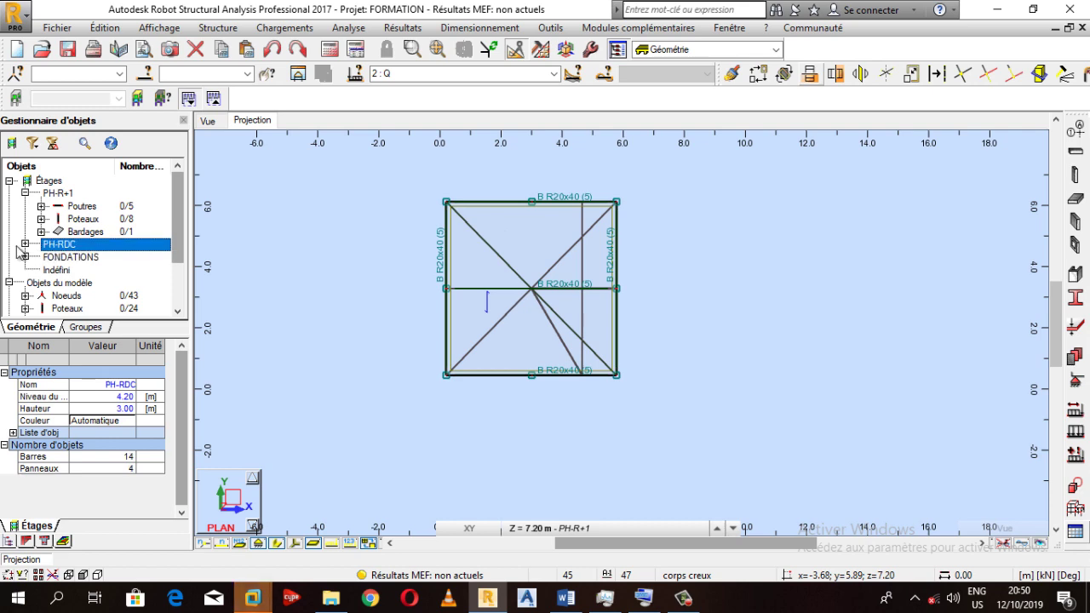
pyautogui.doubleClick(44, 245)
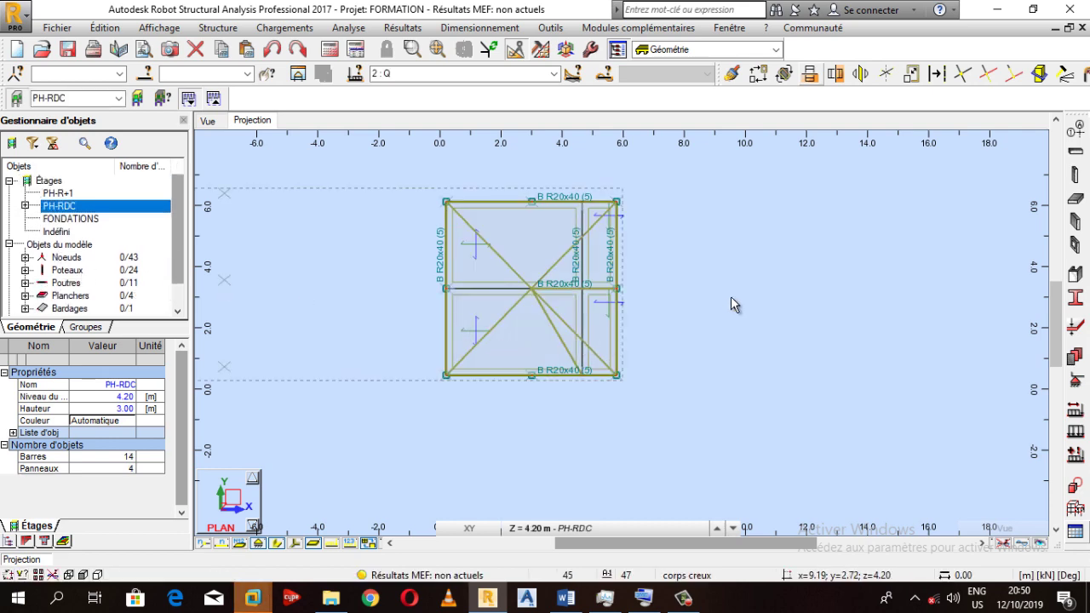
pyautogui.scroll(3, 711, 292)
pyautogui.scroll(-2, 561, 263)
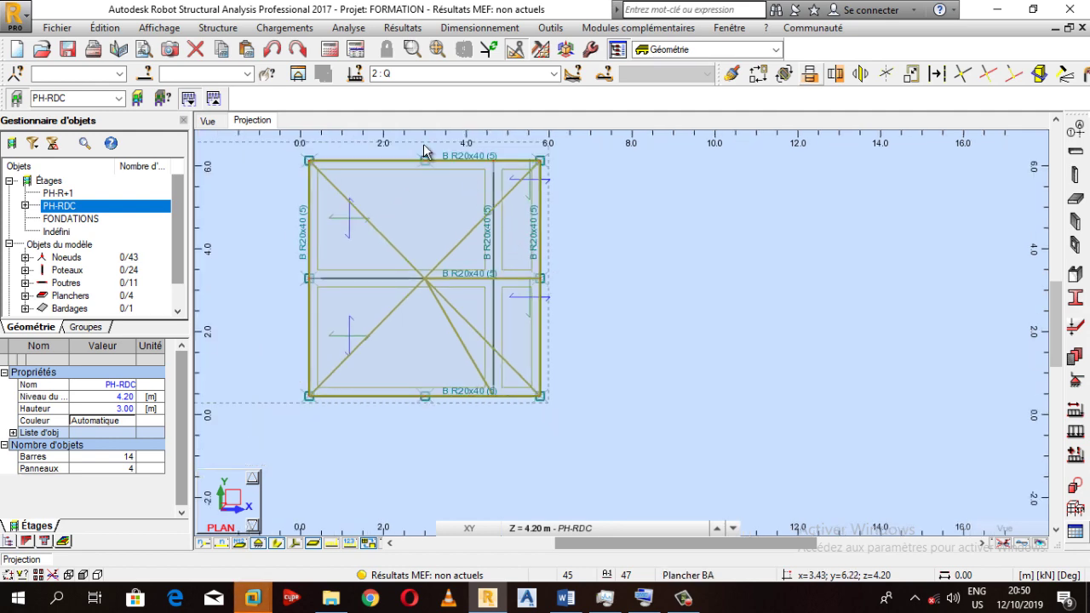
pyautogui.scroll(1, 376, 152)
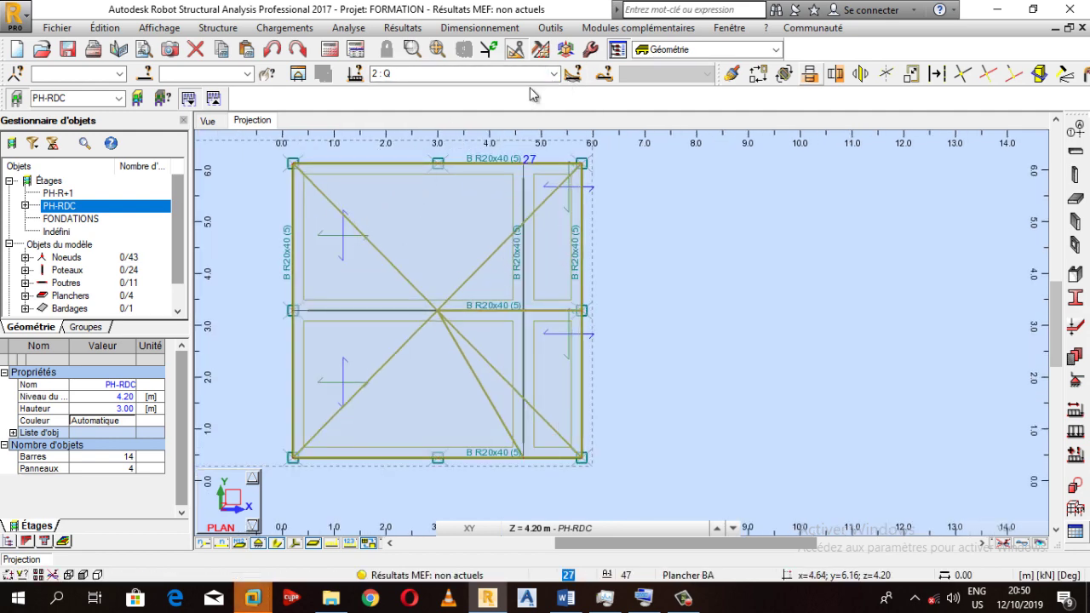
# Make permanent case 1: G the active load case for the PH-RDC storey.
pyautogui.click(555, 74)
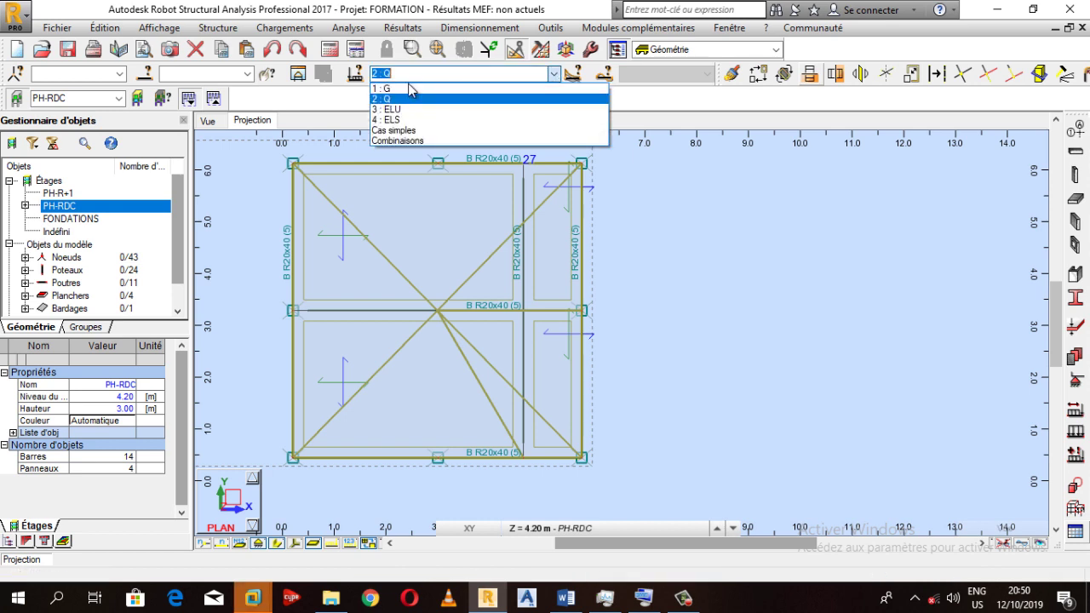
pyautogui.click(402, 86)
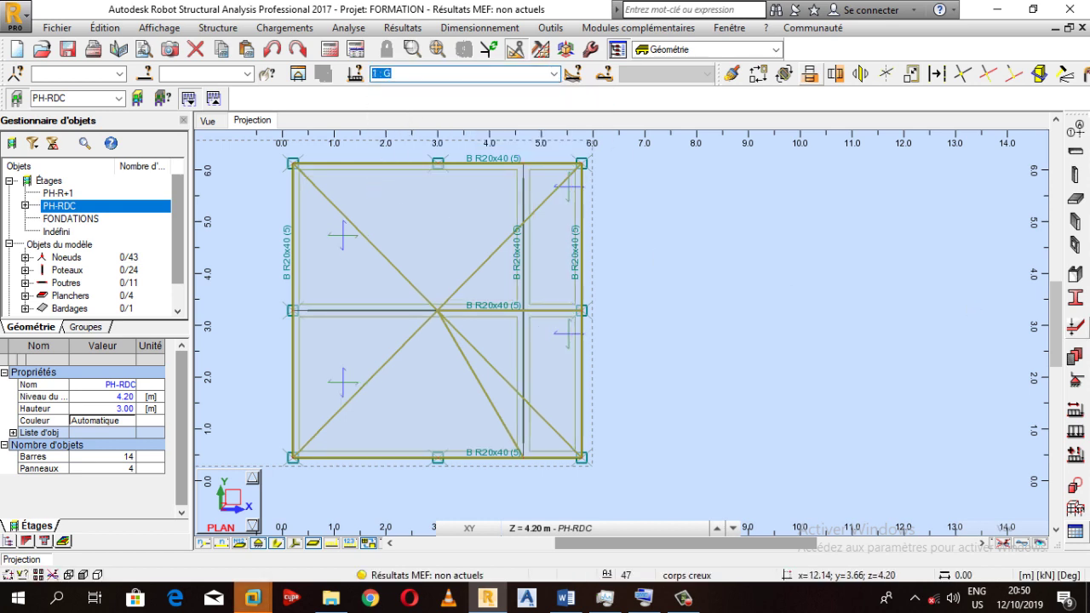
pyautogui.click(1077, 413)
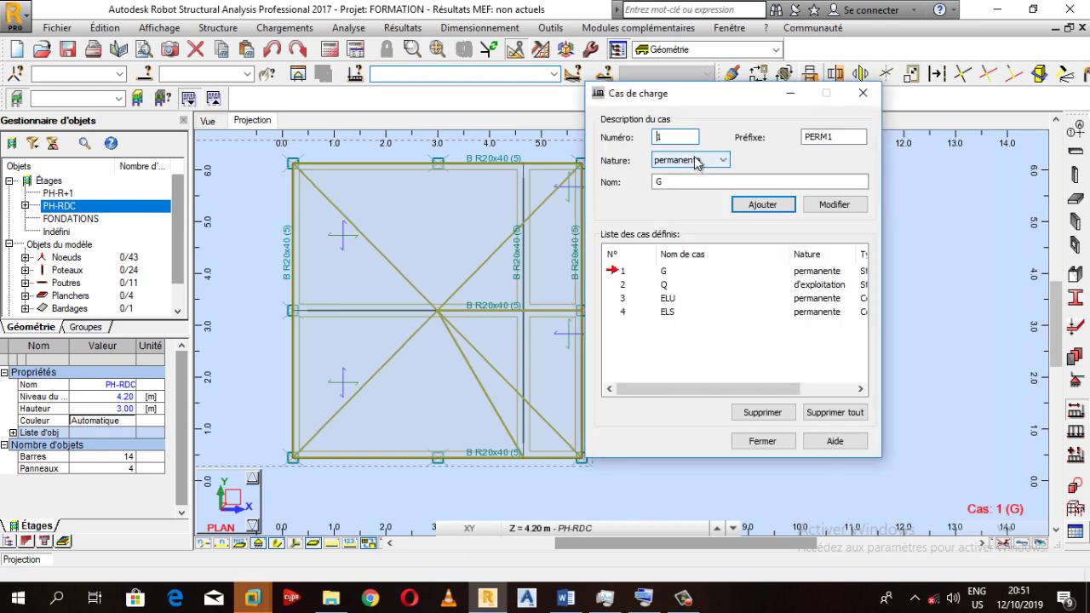
pyautogui.press('Escape')
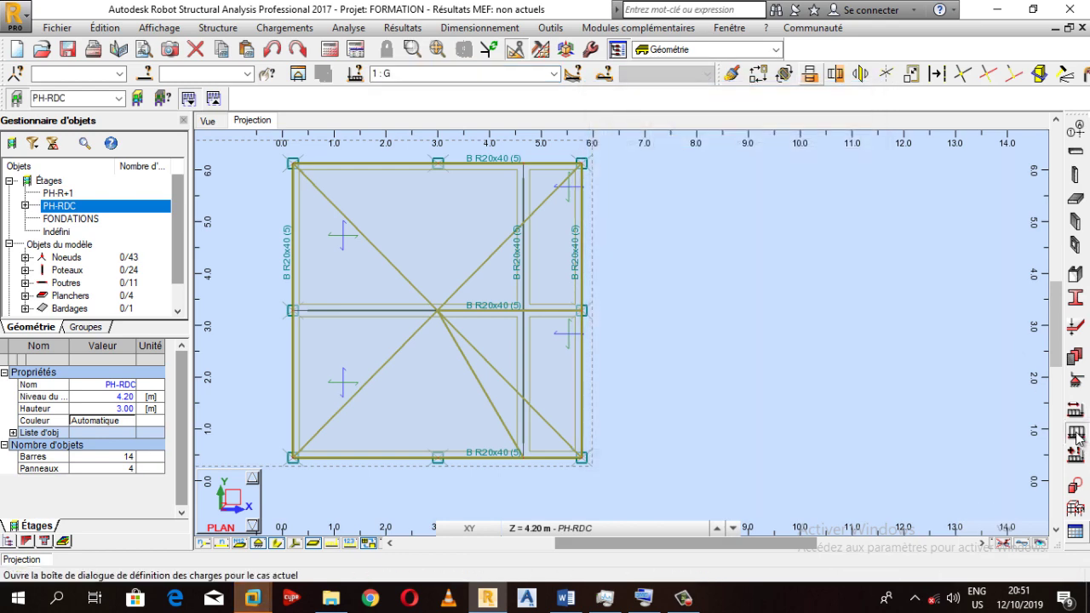
# Define a uniform bar load of -10 kN/m along global Z in case G.
pyautogui.click(1074, 432)
pyautogui.click(911, 185)
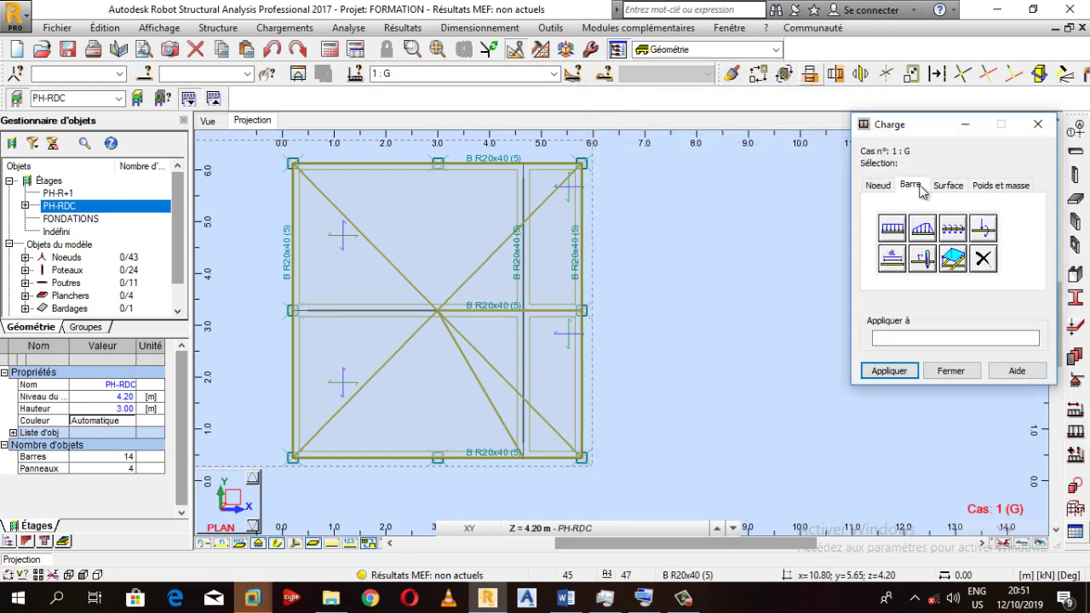
pyautogui.click(892, 228)
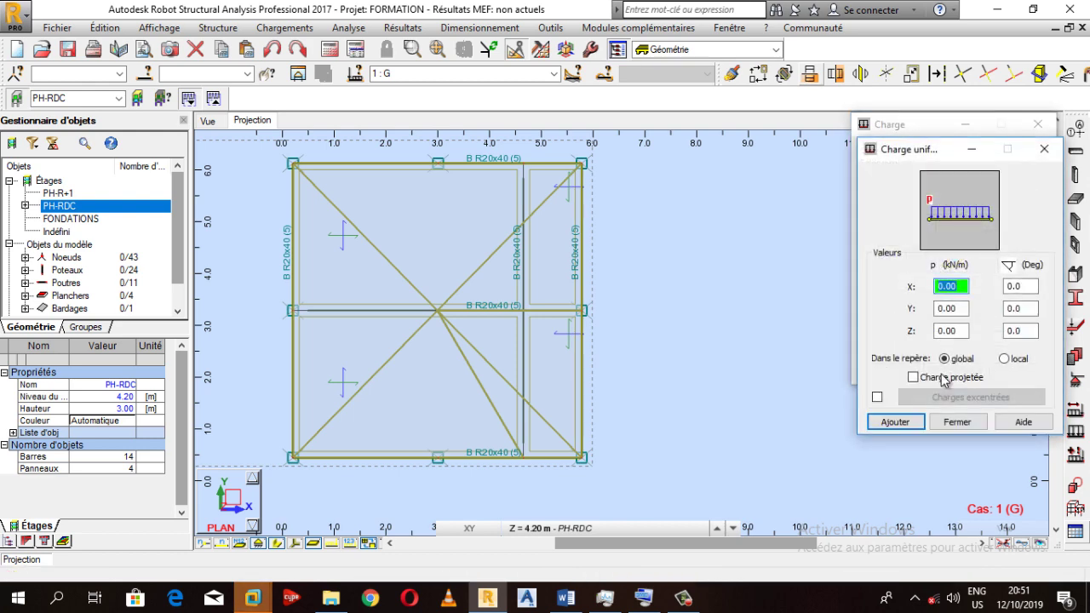
pyautogui.press('Tab')
pyautogui.press('Tab')
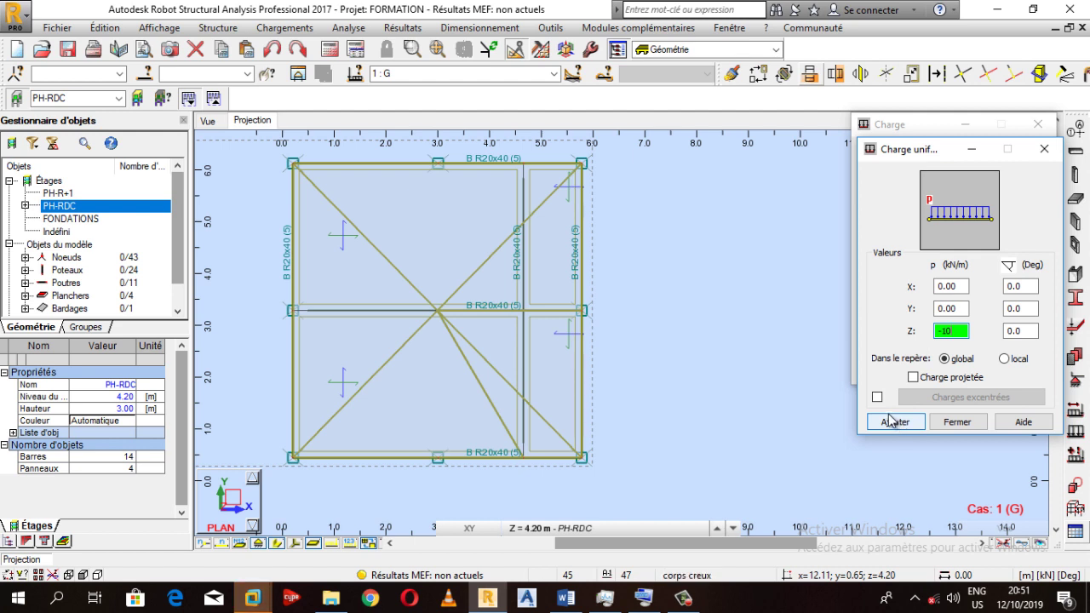
pyautogui.click(892, 421)
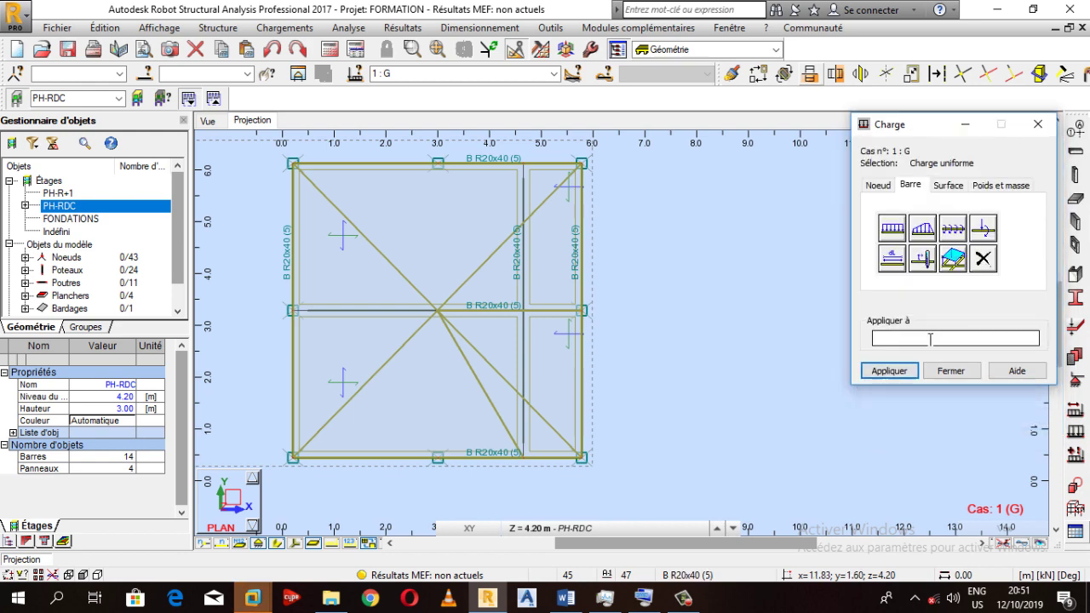
# Select the PH-RDC beams by section B R20x40 and apply the uniform load to bars 21A26.
pyautogui.click(147, 73)
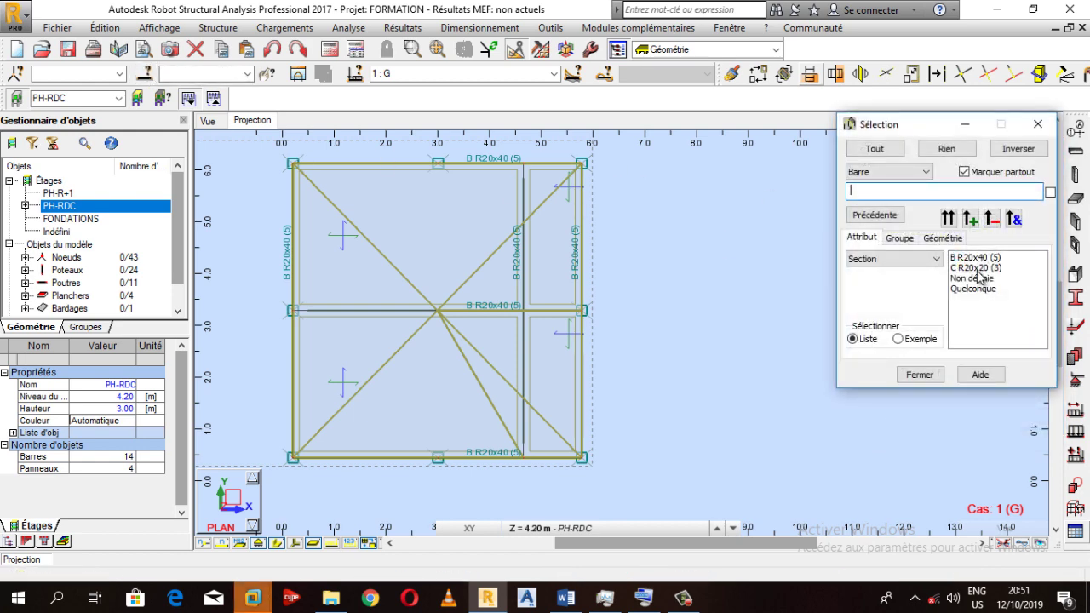
pyautogui.click(978, 258)
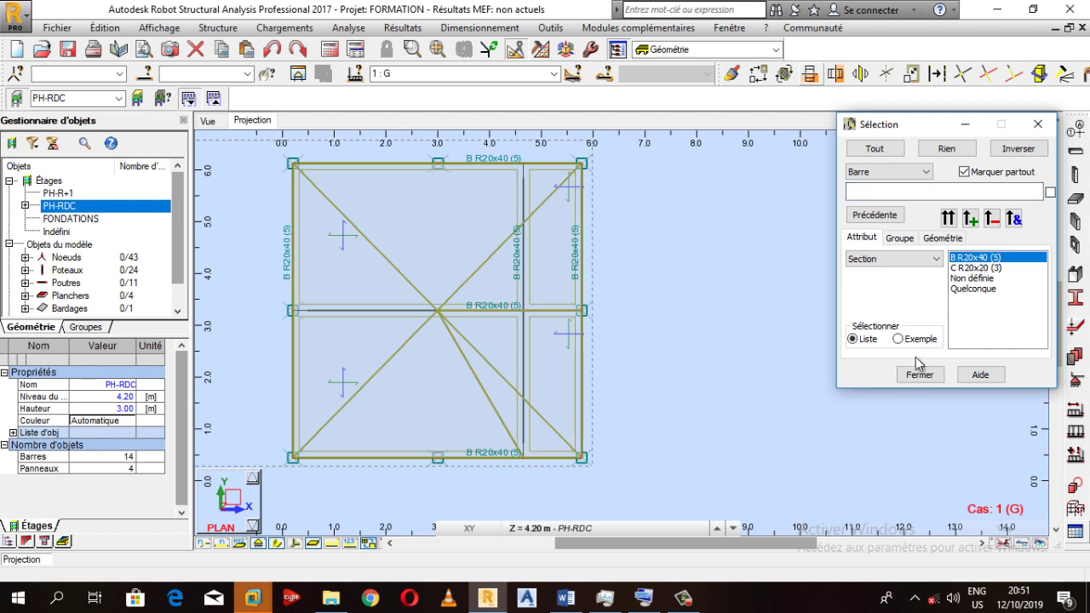
pyautogui.click(972, 220)
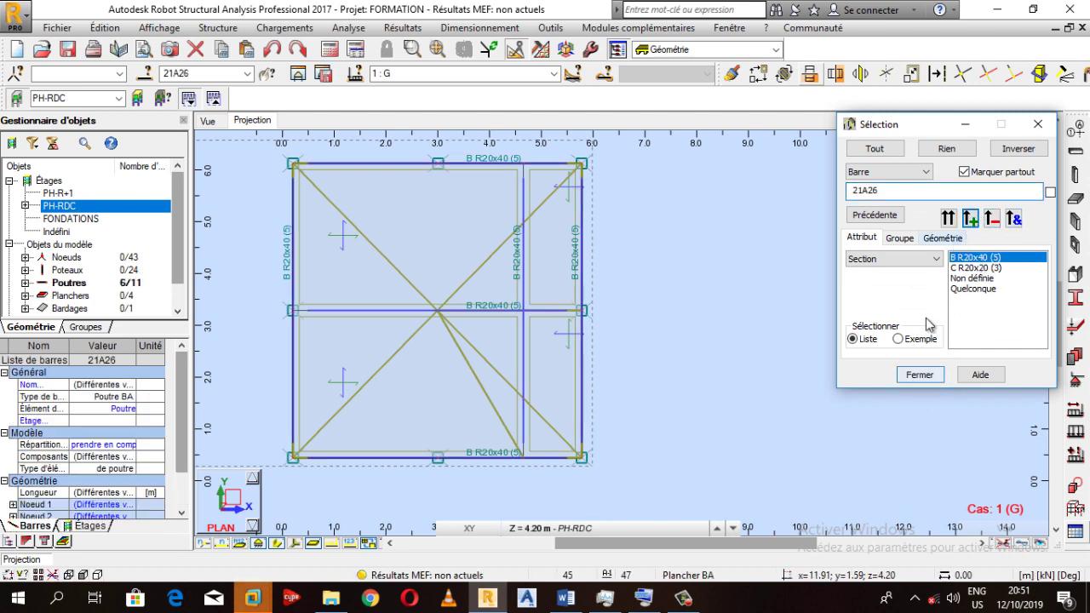
pyautogui.doubleClick(893, 192)
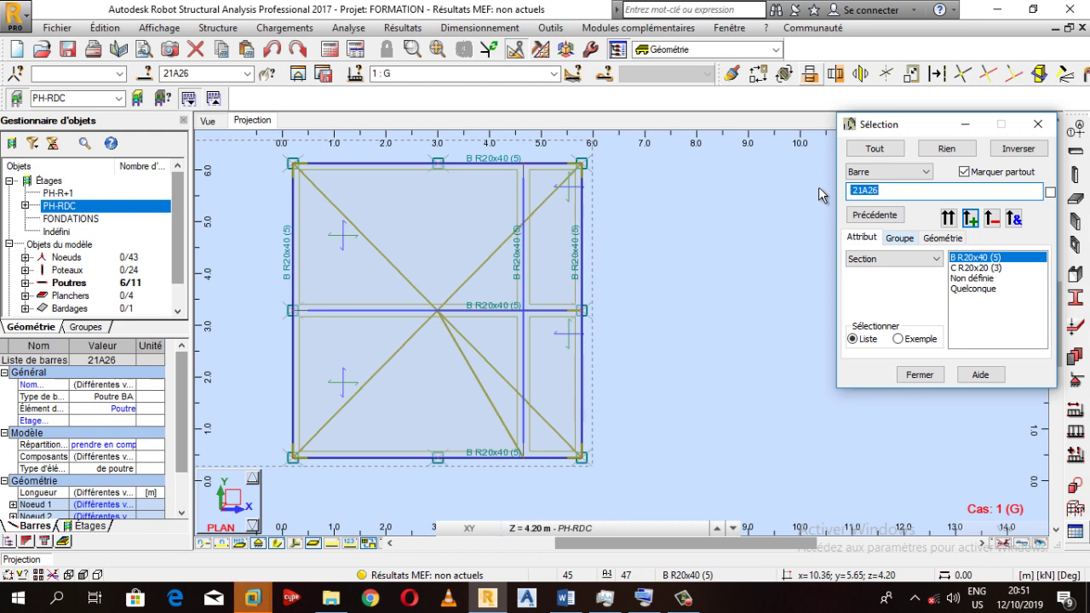
pyautogui.click(918, 374)
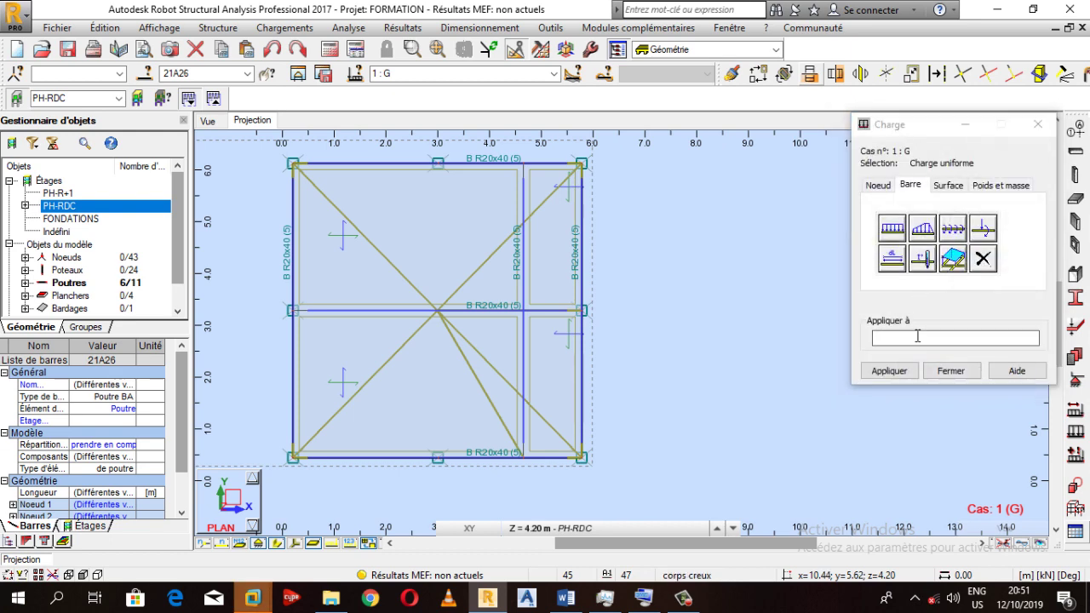
pyautogui.click(890, 372)
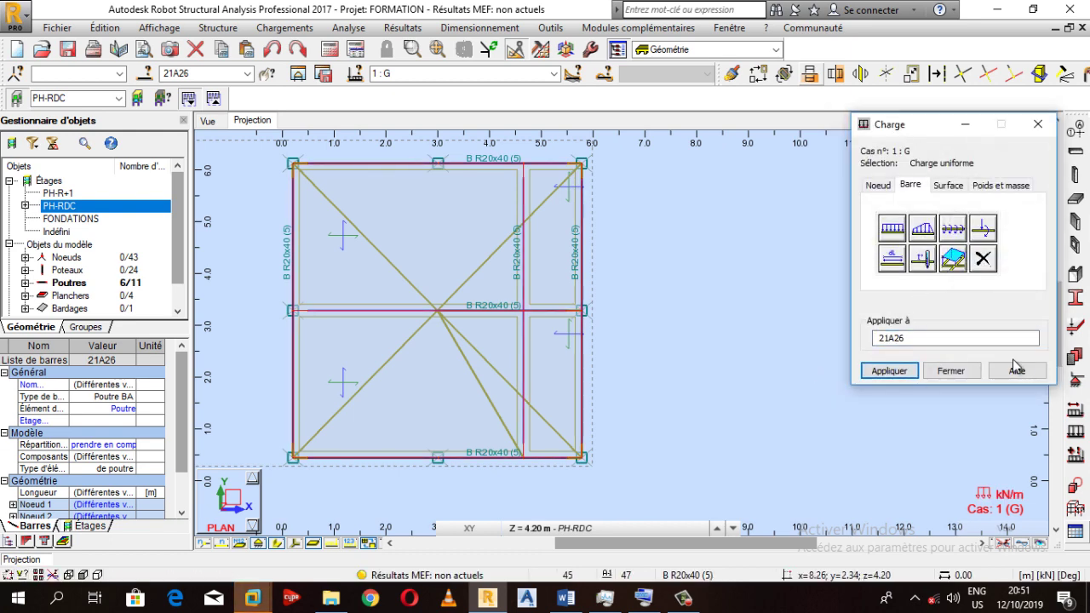
pyautogui.click(950, 371)
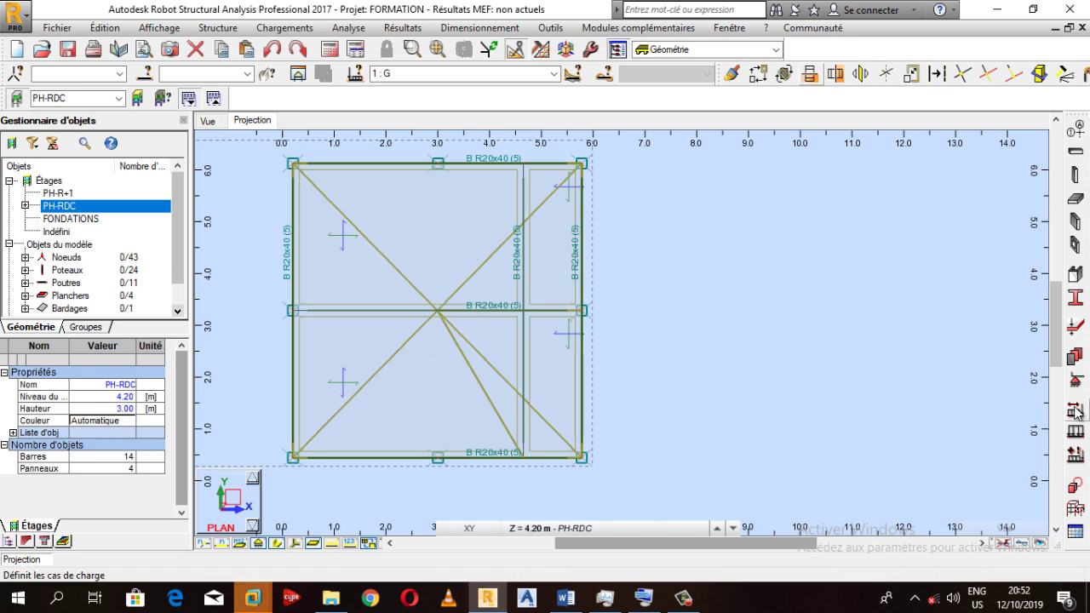
# Define a uniform surface load of -3 kPa along global Z in case G.
pyautogui.click(1075, 431)
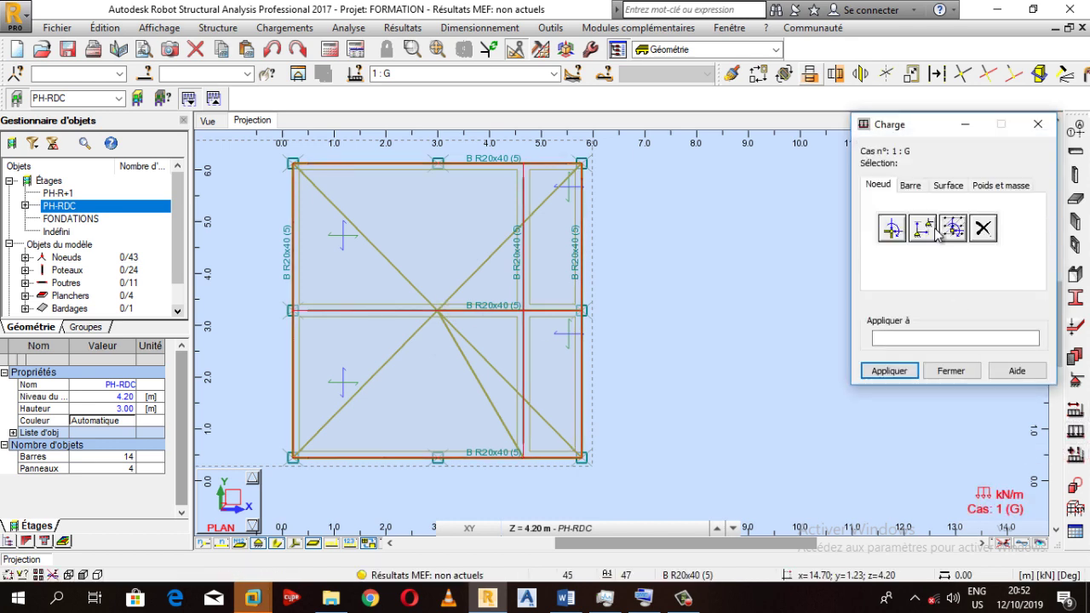
pyautogui.click(949, 186)
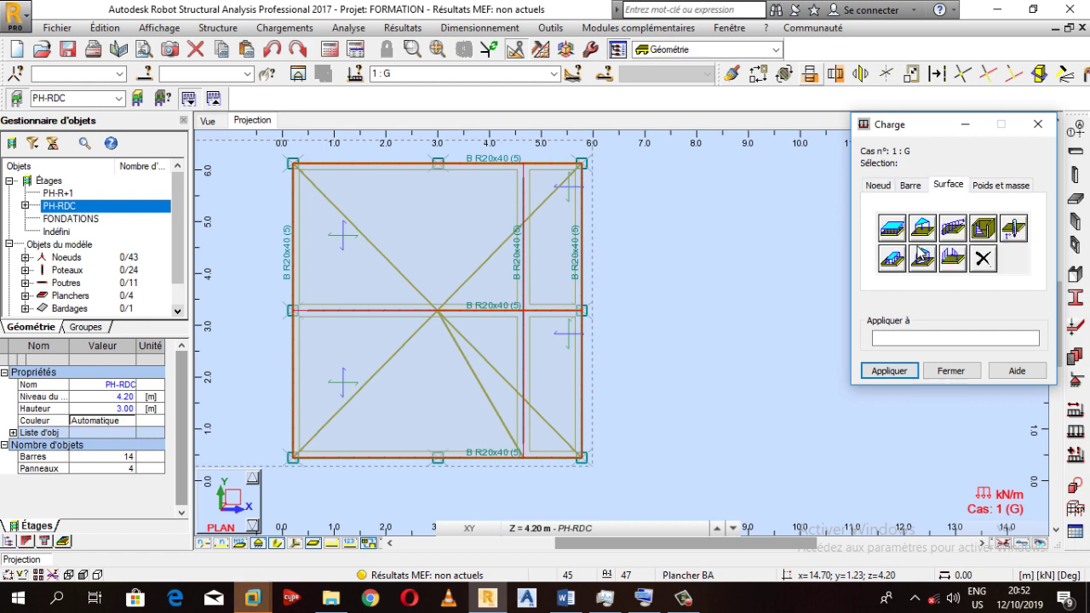
pyautogui.click(885, 231)
pyautogui.press('Tab')
pyautogui.press('Tab')
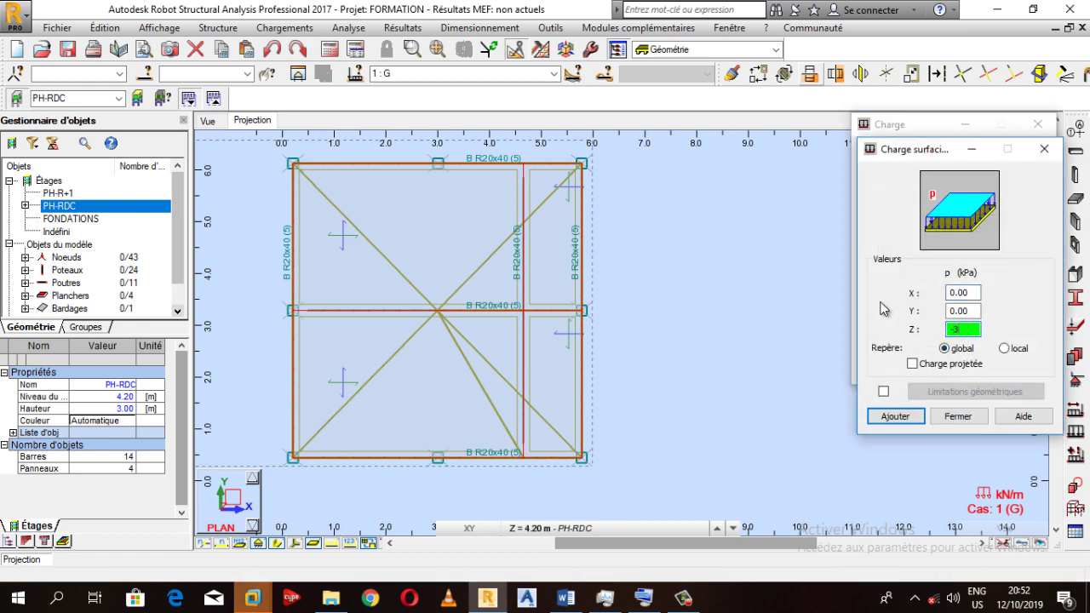
pyautogui.click(898, 417)
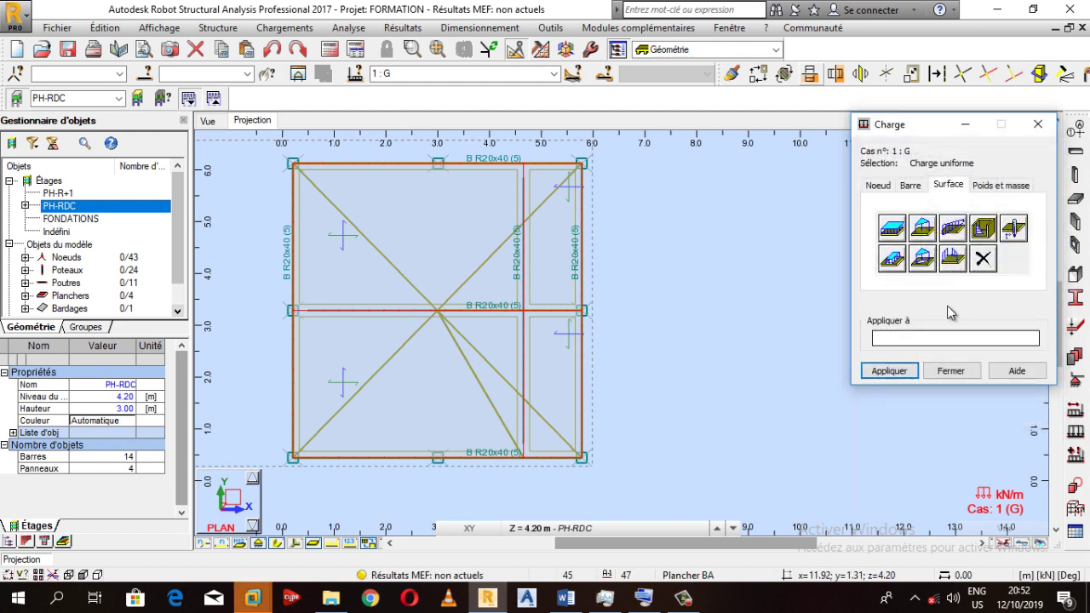
# Select all floor panels of storey PH-RDC and apply the uniform surface load to panels 28A31.
pyautogui.click(342, 239)
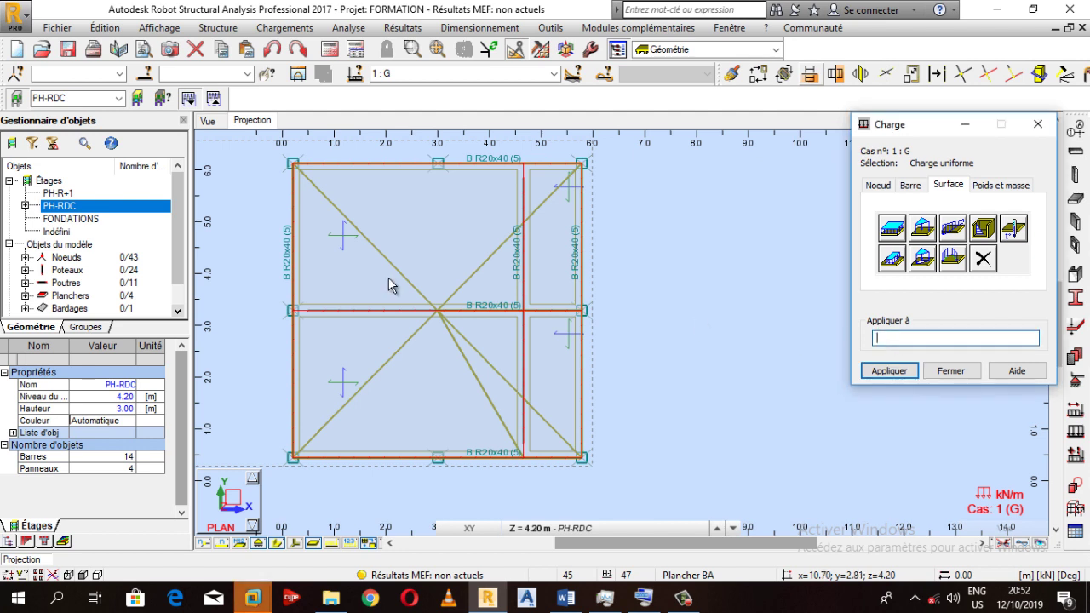
pyautogui.click(26, 206)
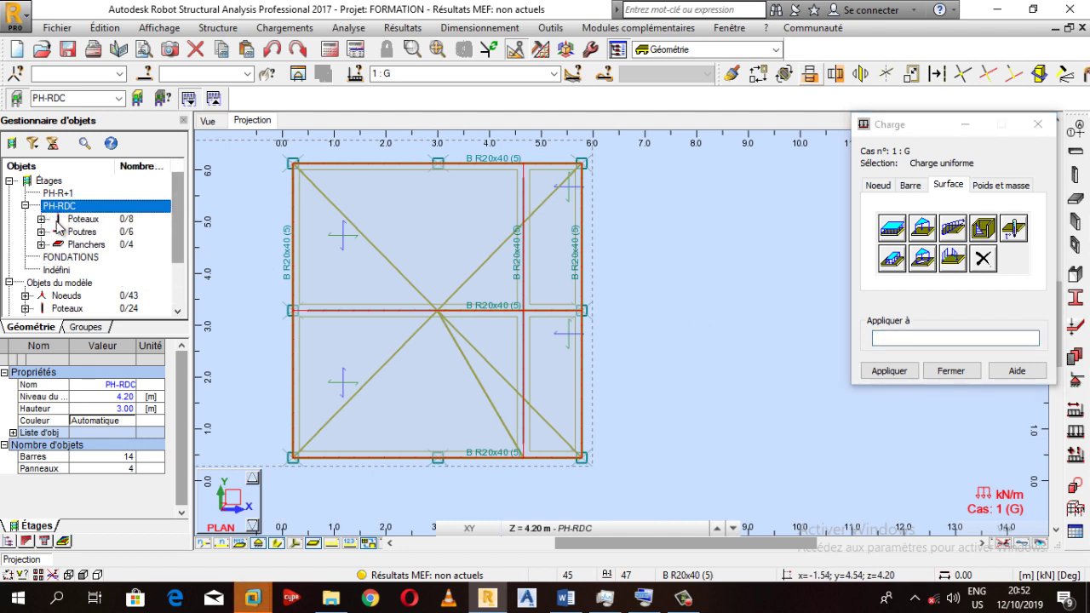
pyautogui.click(85, 244)
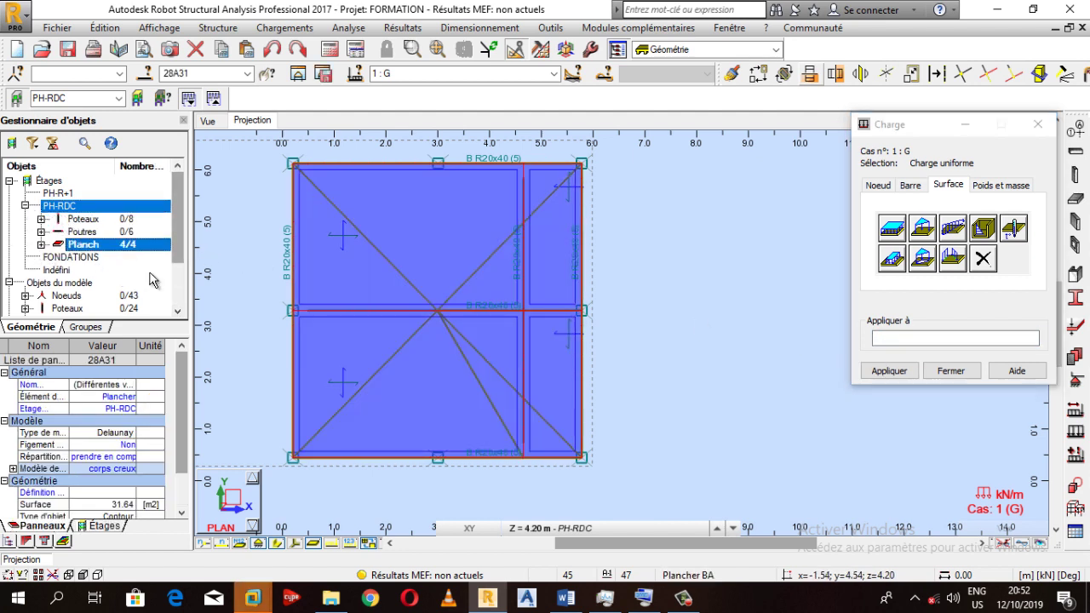
pyautogui.click(954, 340)
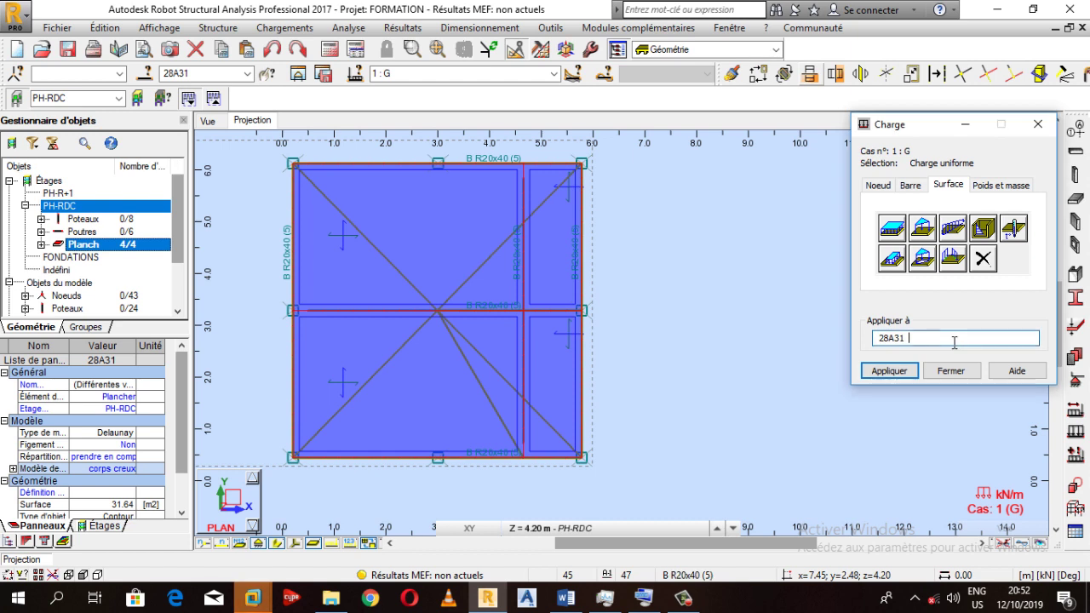
pyautogui.click(893, 375)
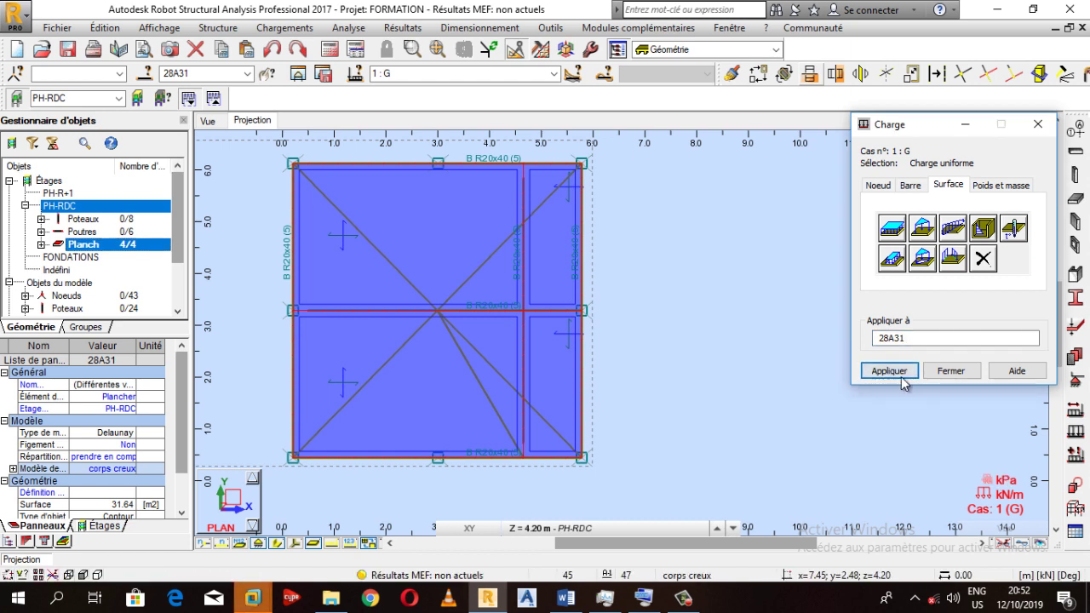
pyautogui.click(971, 373)
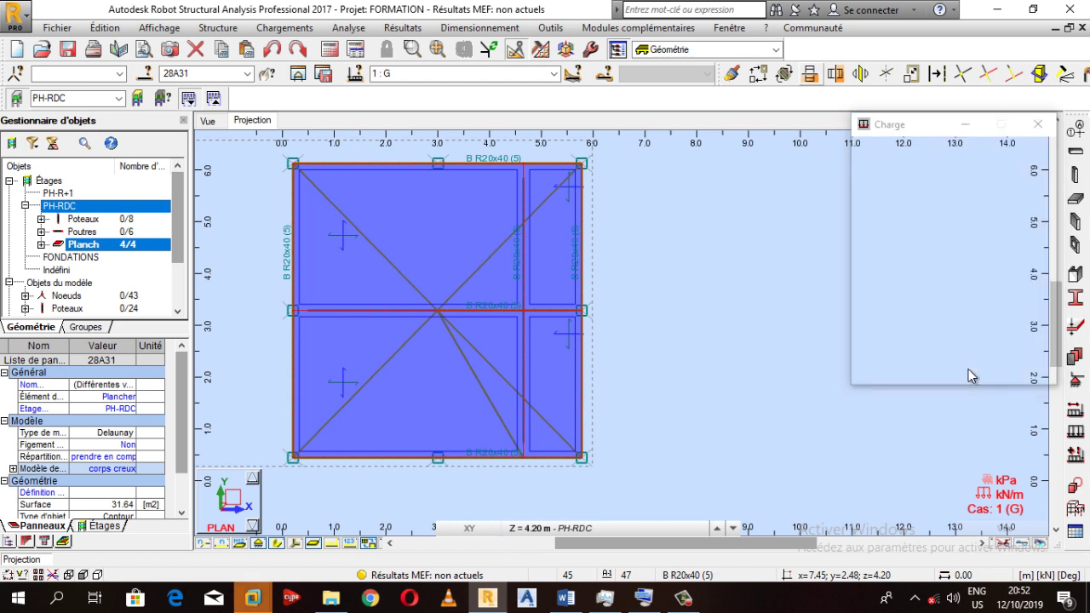
# Make case 2: Q the active load case and clear the floor panel selection.
pyautogui.click(554, 75)
pyautogui.click(433, 100)
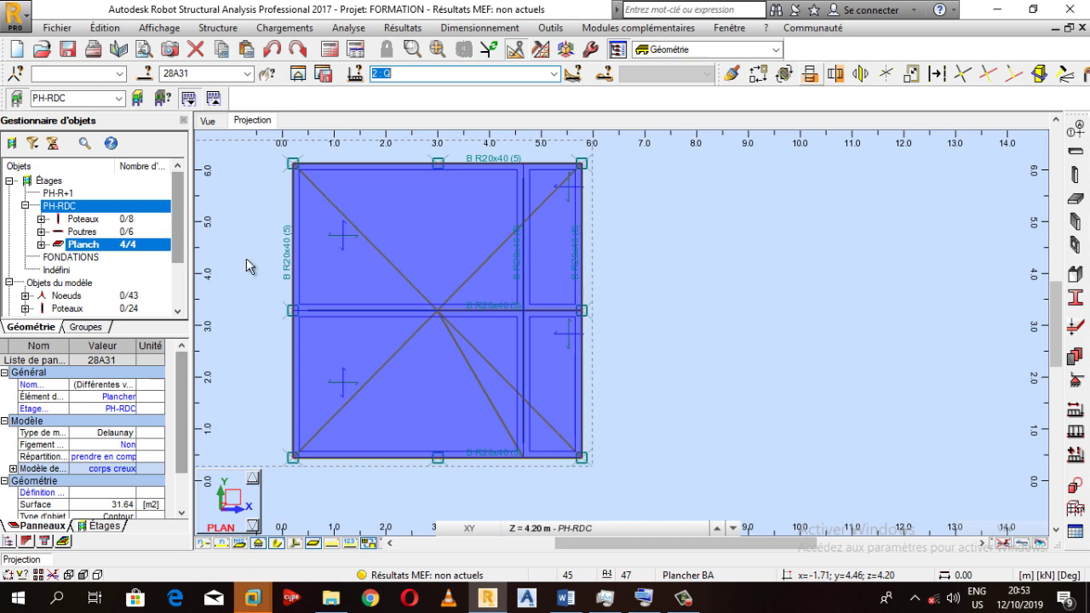
pyautogui.press('Down')
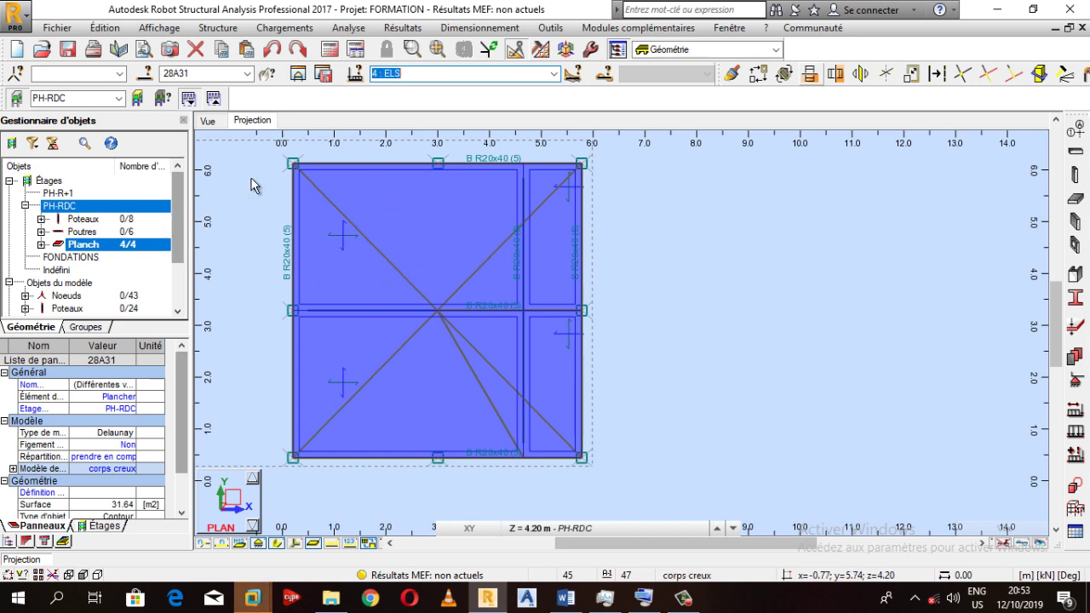
pyautogui.press('Up')
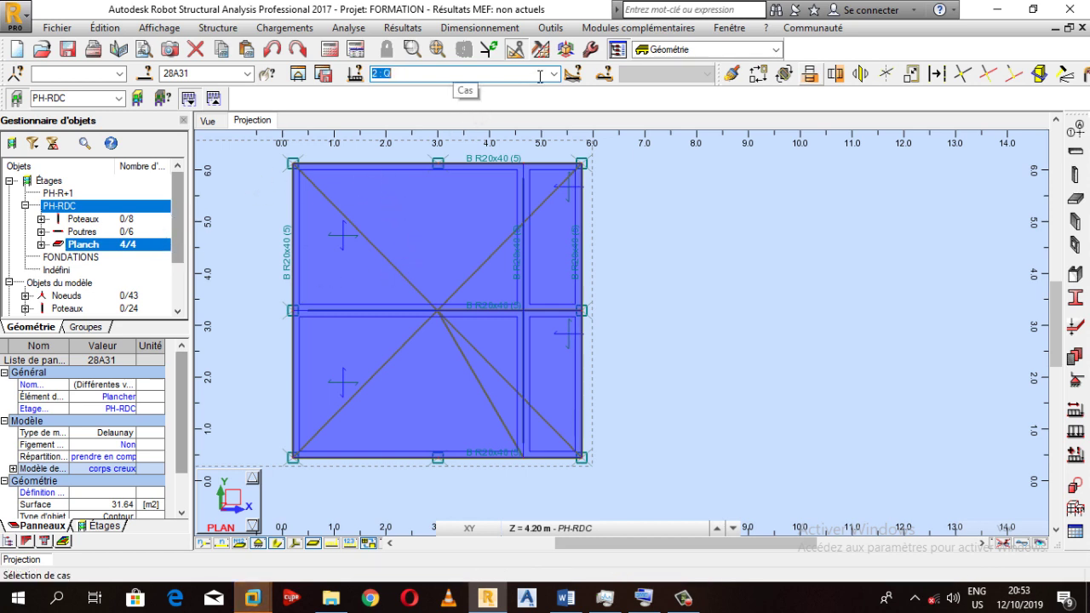
pyautogui.click(540, 76)
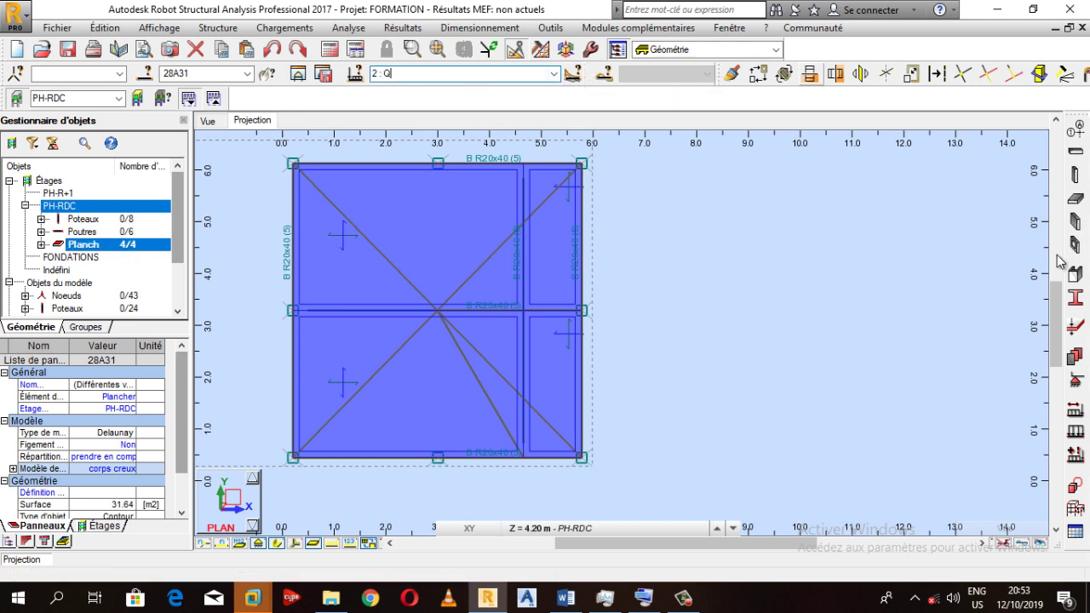
pyautogui.click(701, 253)
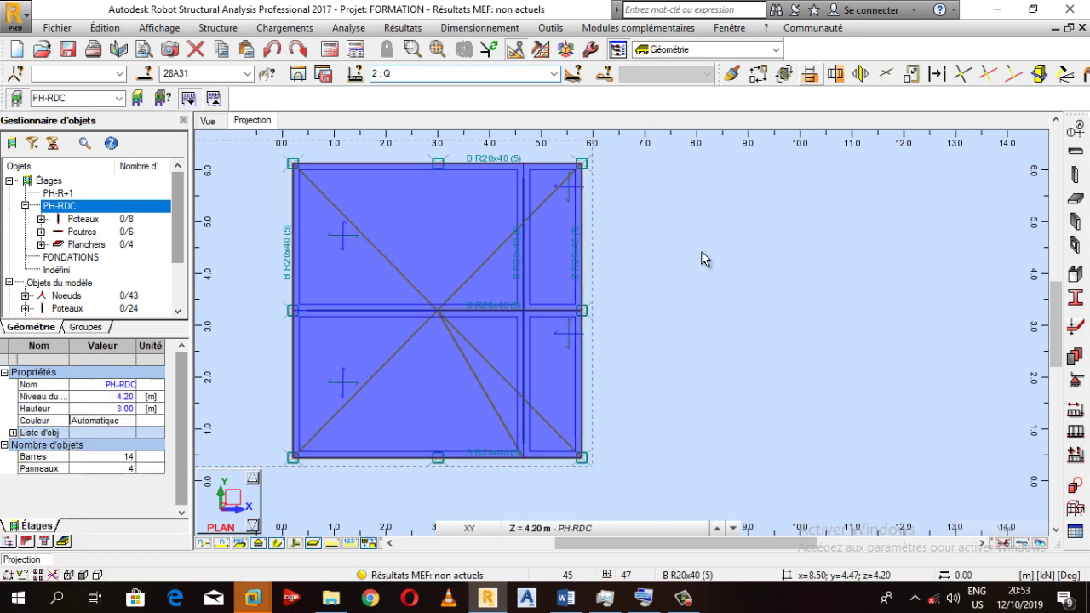
# Define a uniform surface load of -2 kPa along global Z in case Q.
pyautogui.click(1075, 432)
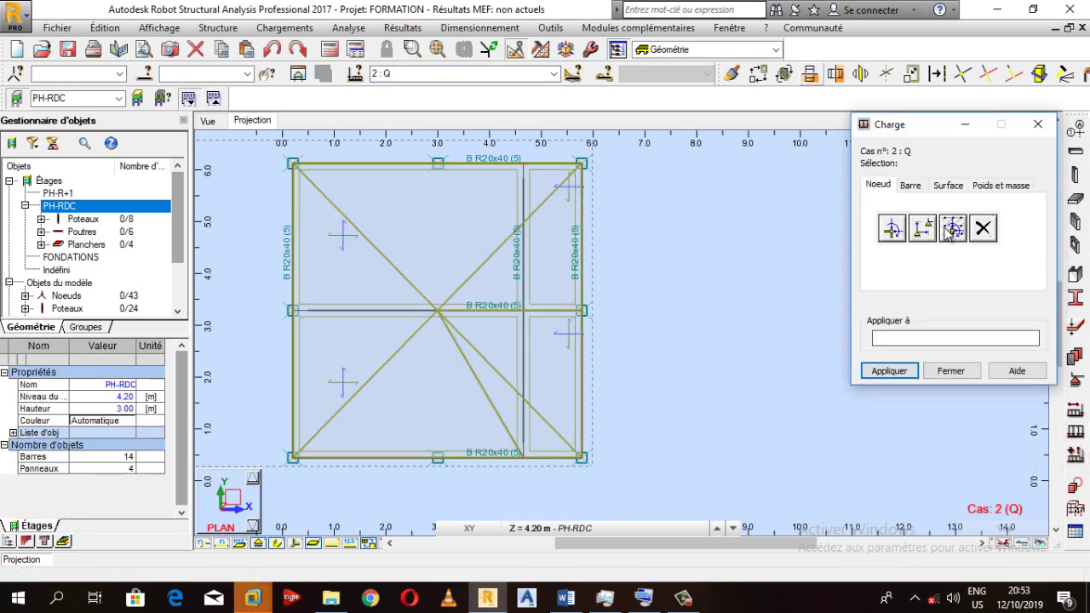
pyautogui.click(943, 186)
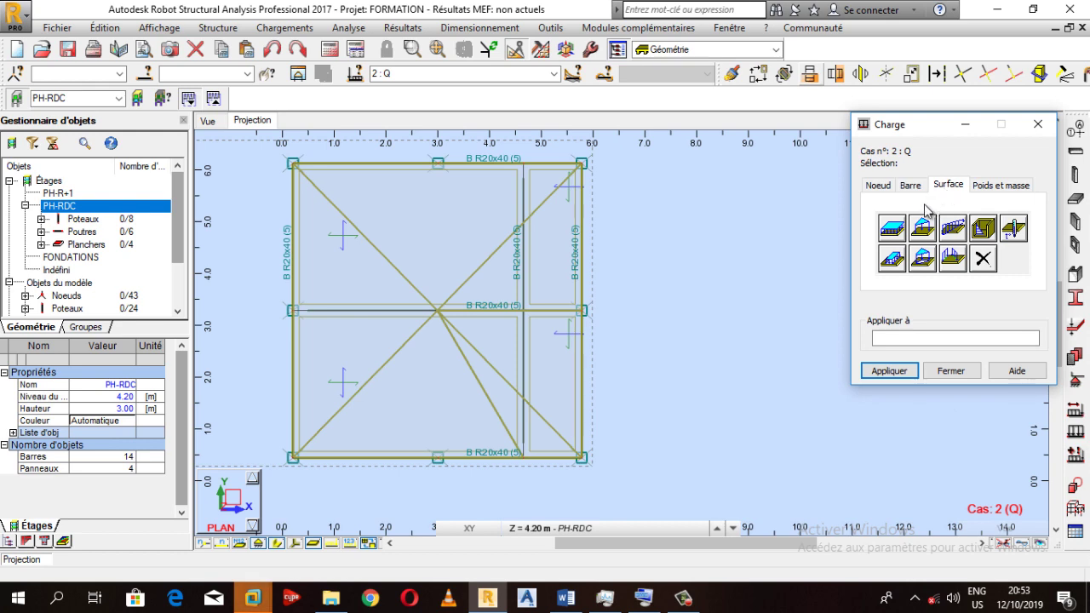
pyautogui.click(893, 228)
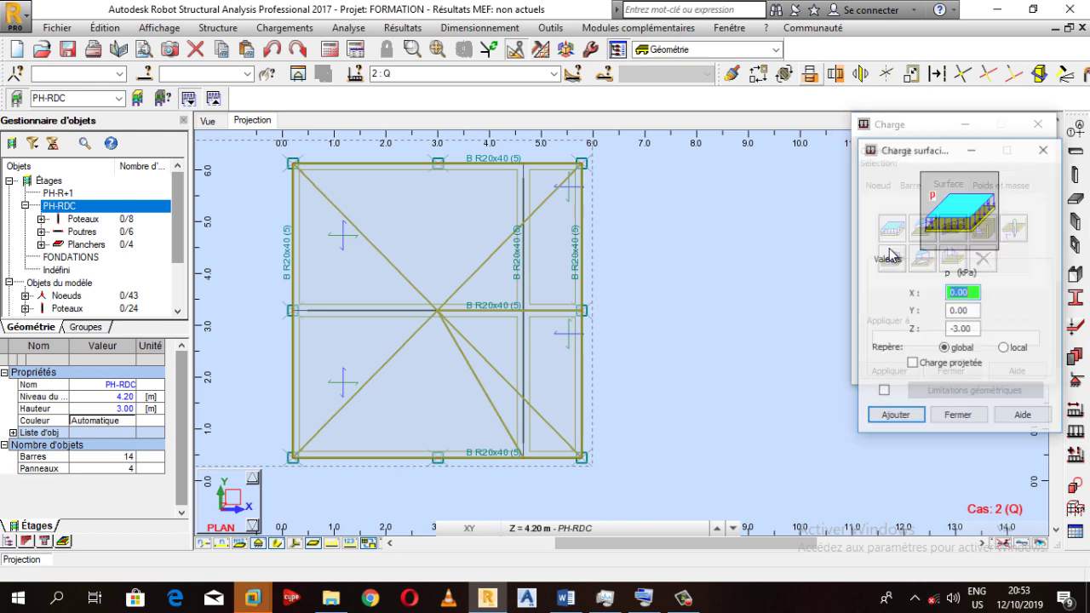
pyautogui.click(978, 331)
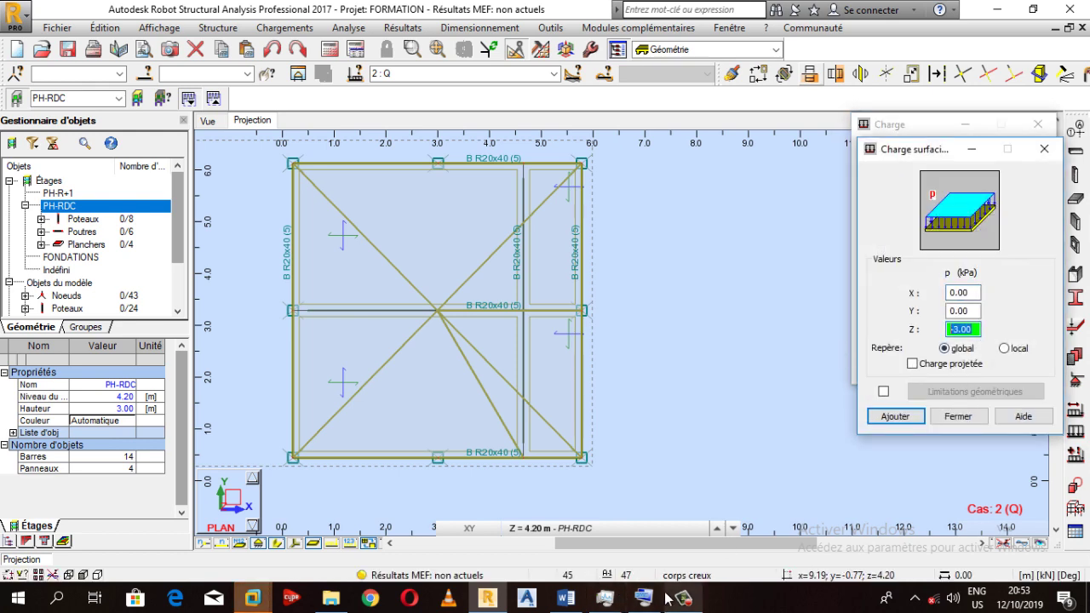
pyautogui.click(605, 599)
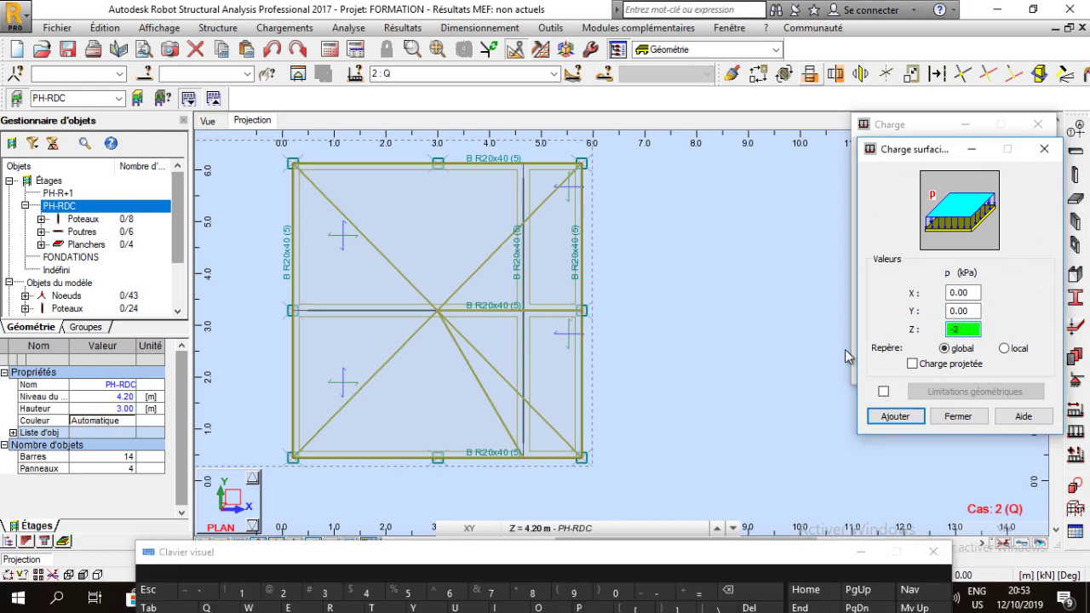
pyautogui.click(408, 594)
pyautogui.click(554, 527)
pyautogui.click(897, 417)
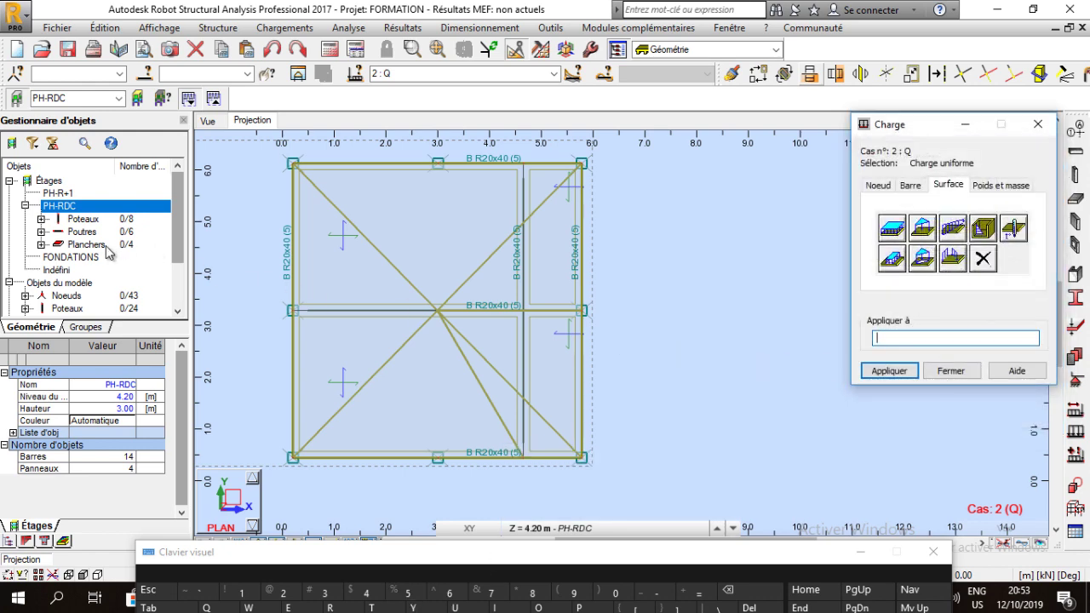
# Select all floor panels of storey PH-RDC, apply the case Q surface load to panels 28A31, and clear the selection.
pyautogui.click(132, 247)
pyautogui.click(1012, 338)
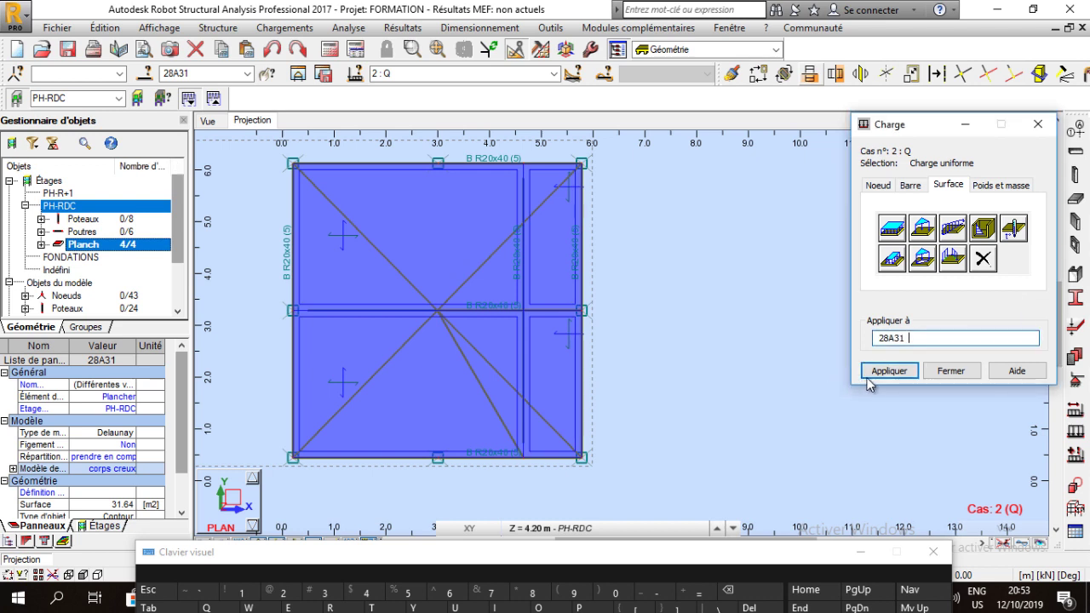
pyautogui.click(889, 370)
pyautogui.click(949, 371)
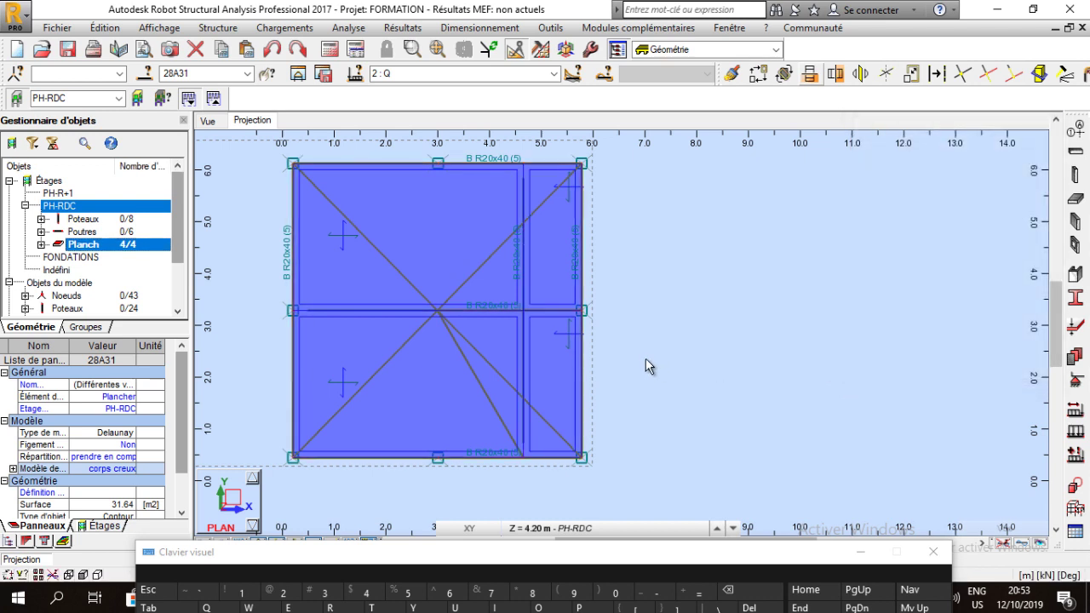
pyautogui.click(647, 365)
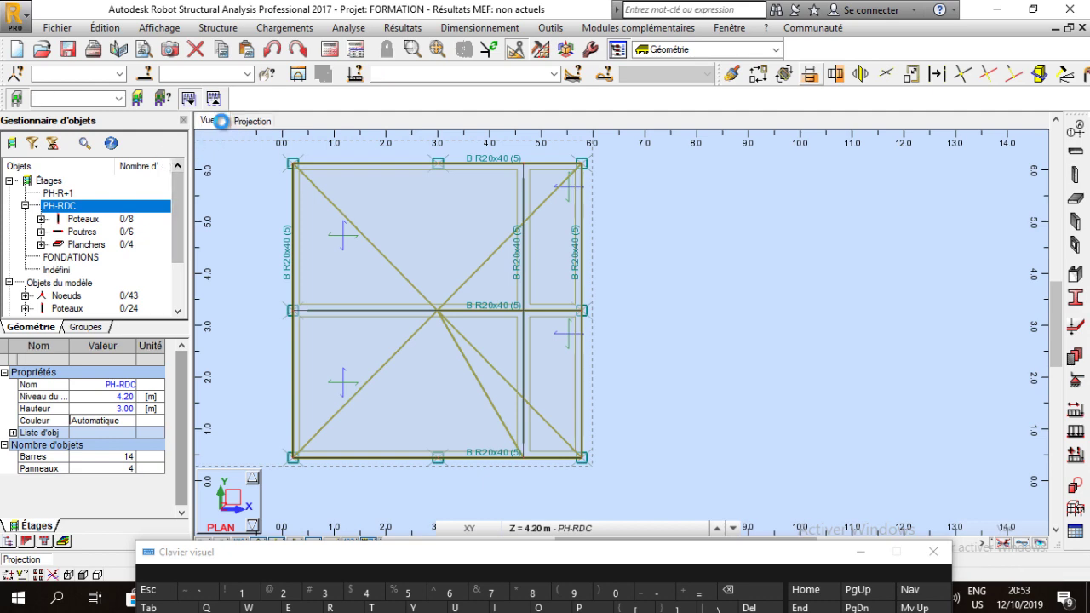
# Switch to the 3D view, turn off the PH-RDC storey filter and rotate the whole structure to an oblique angle.
pyautogui.click(212, 119)
pyautogui.scroll(-2, 503, 289)
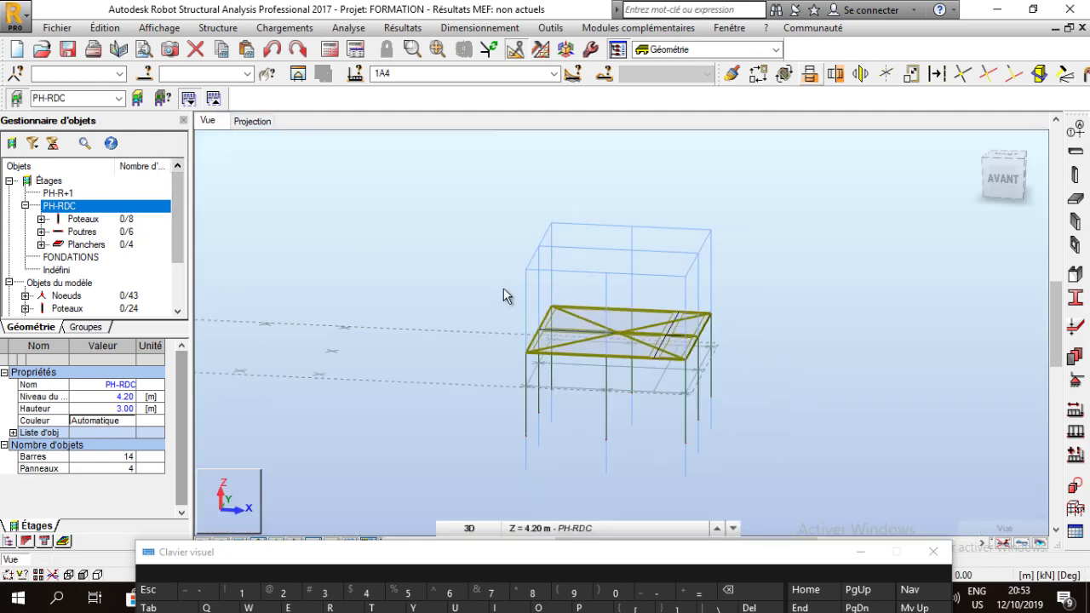
pyautogui.click(16, 98)
pyautogui.scroll(3, 562, 357)
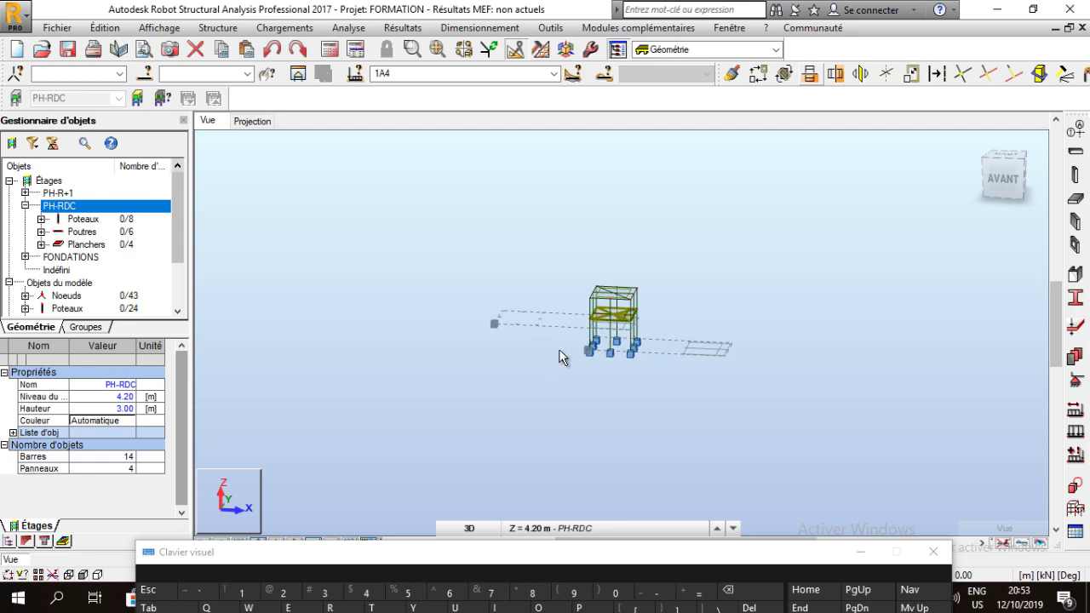
pyautogui.rightClick(474, 229)
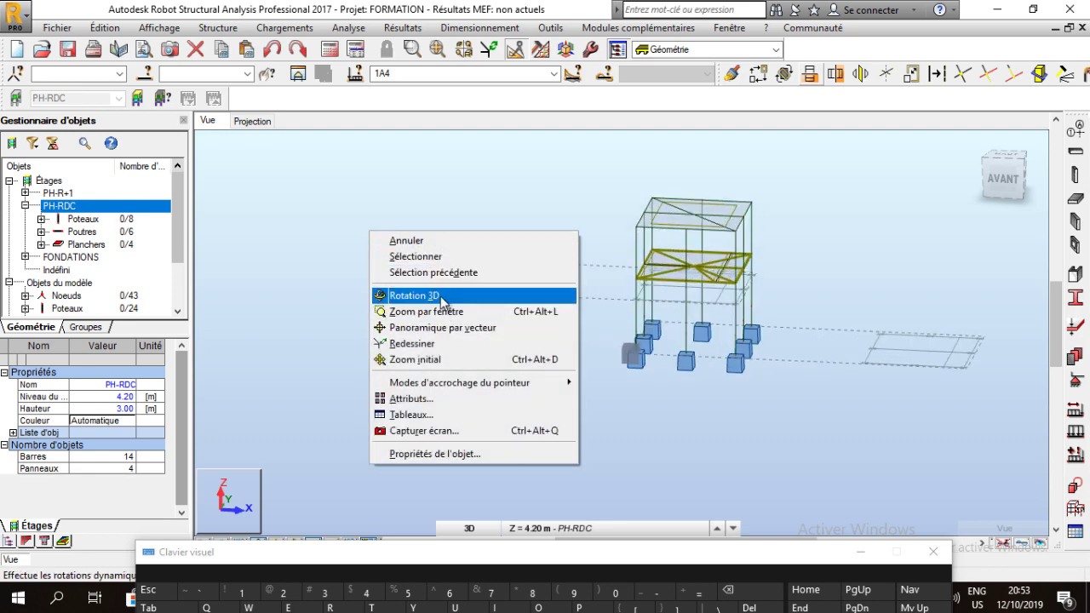
pyautogui.click(515, 297)
pyautogui.moveTo(516, 296); pyautogui.dragTo(630, 302)
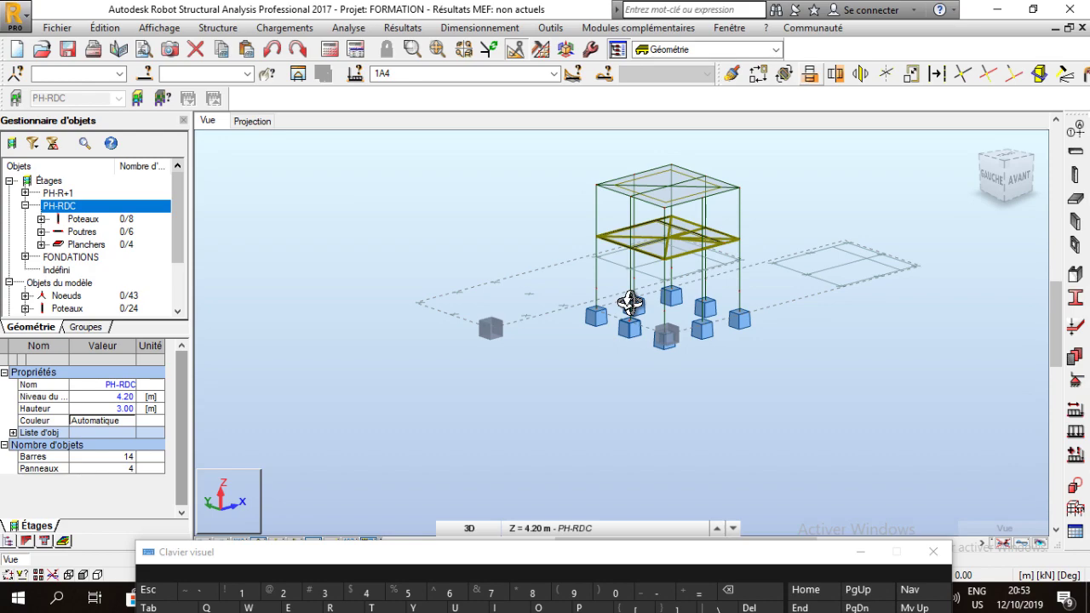